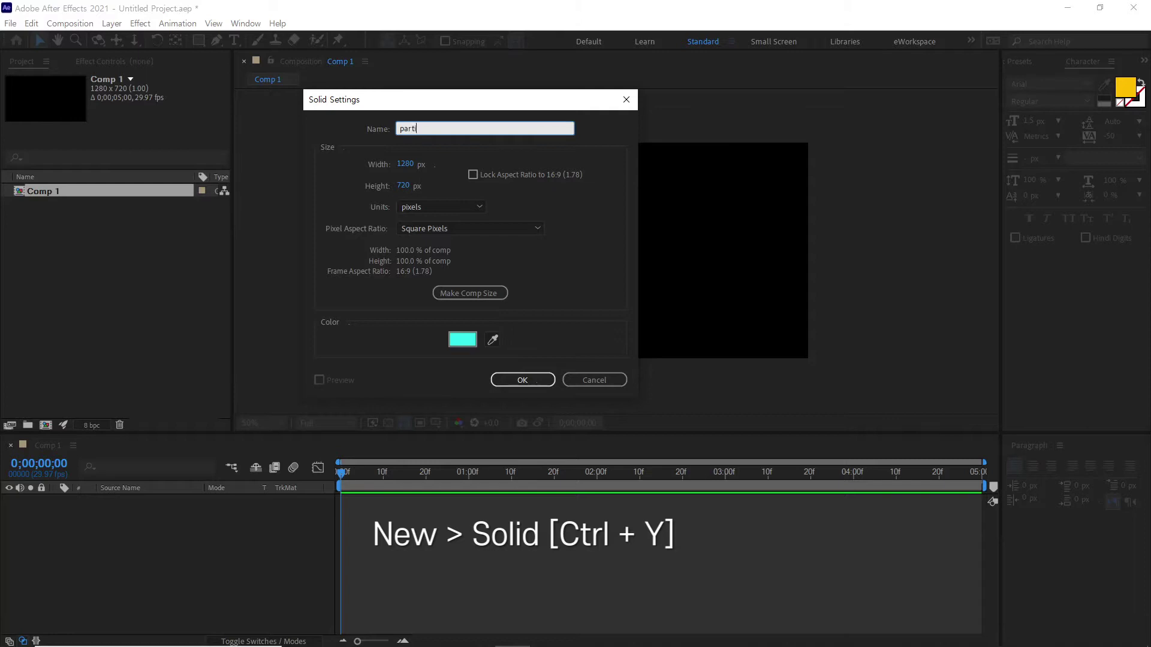
# Step: Create a 1280 x 720 px solid named particle01 with the black colour 000000
pyautogui.write('le1')
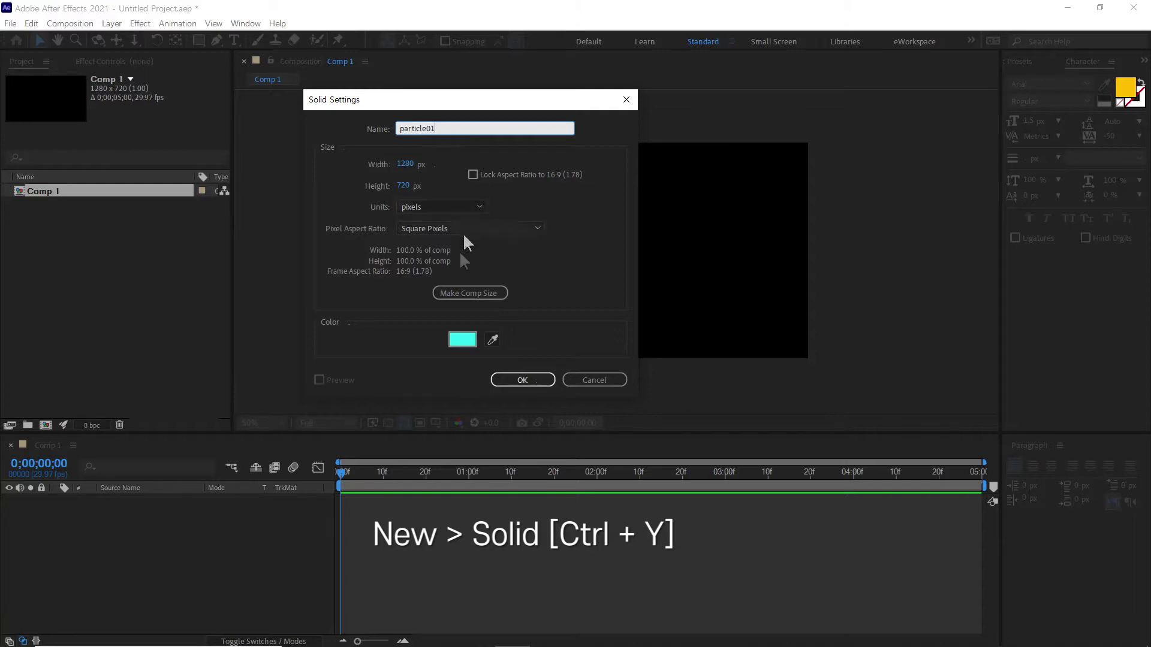
pyautogui.click(463, 340)
pyautogui.write('000000')
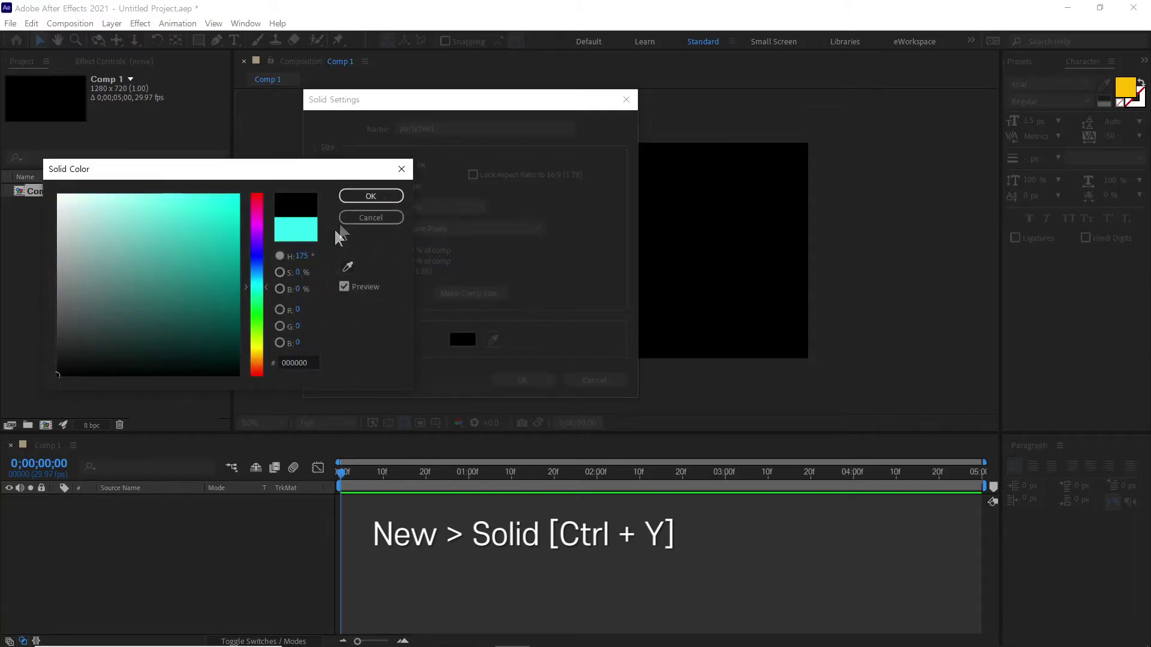
pyautogui.click(360, 198)
pyautogui.click(516, 380)
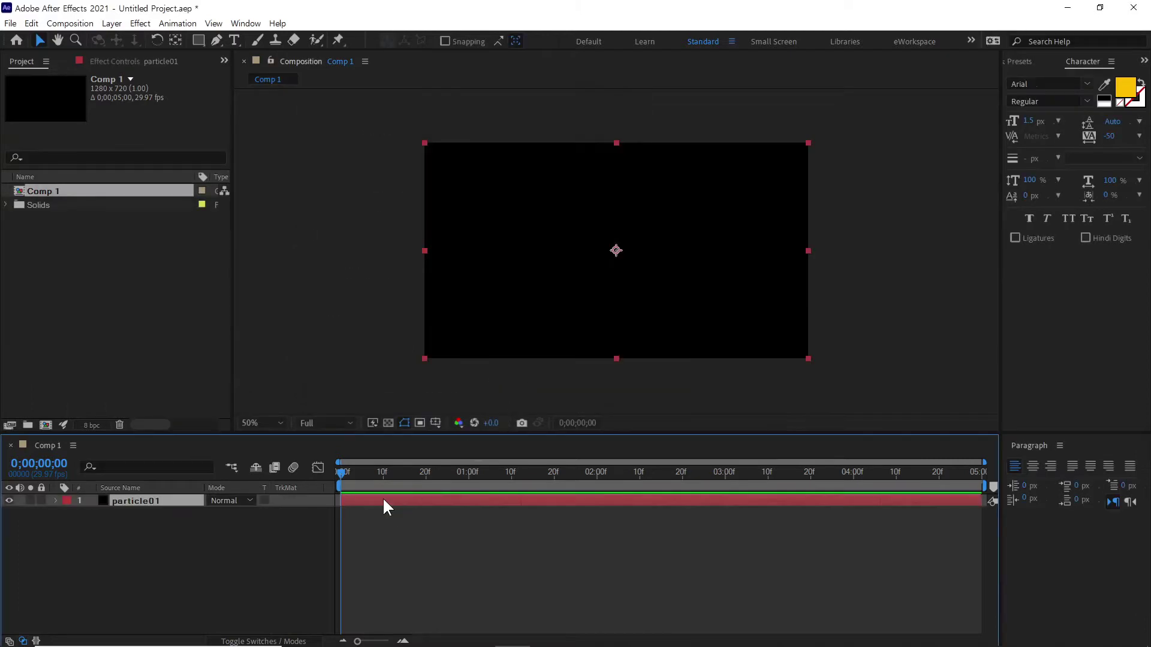
# Step: Apply the RG Trapcode Particular effect to the particle01 layer and scrub the timeline to about 0;00;04;14 to preview the particles
pyautogui.rightClick(154, 501)
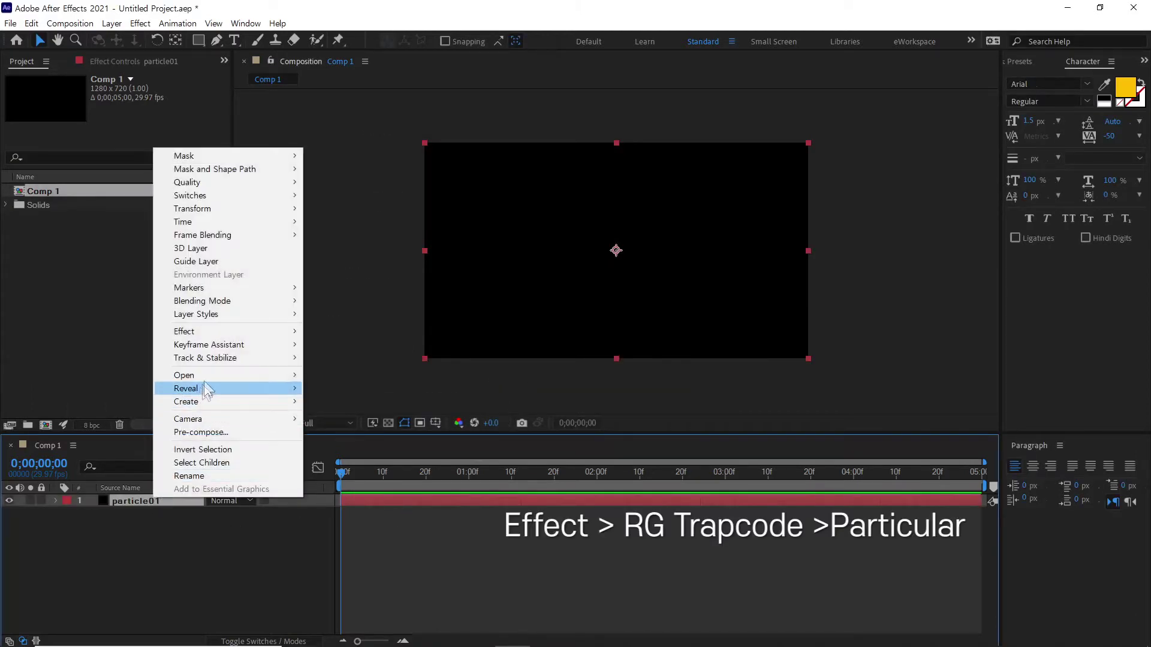
pyautogui.moveTo(229, 337)
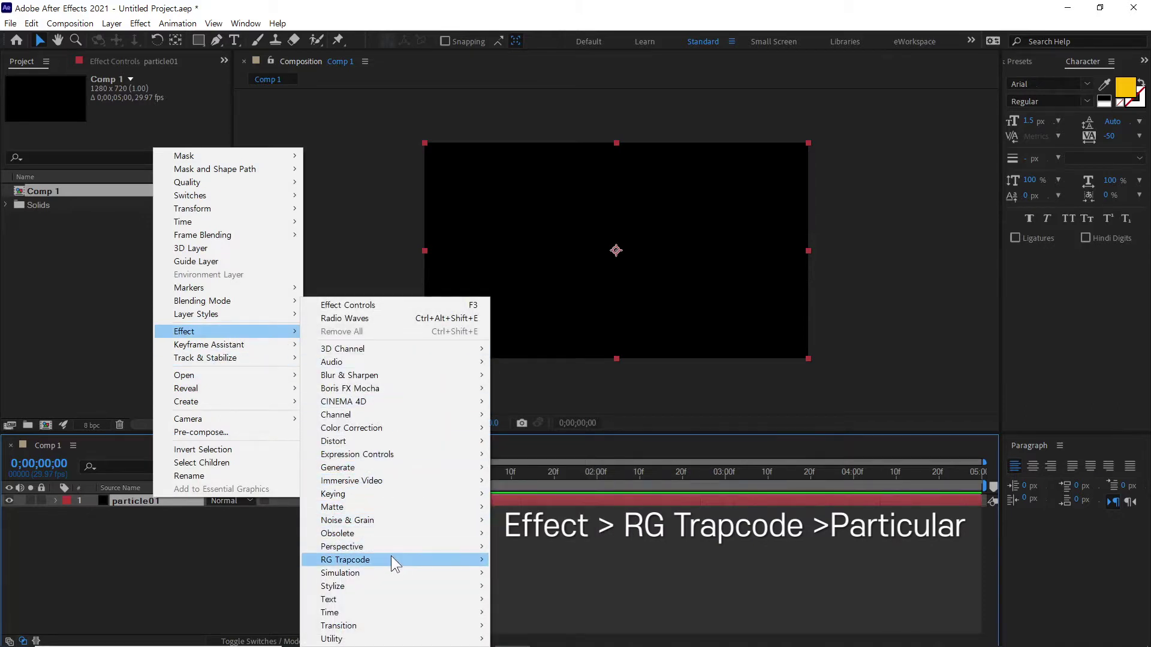
pyautogui.moveTo(391, 558)
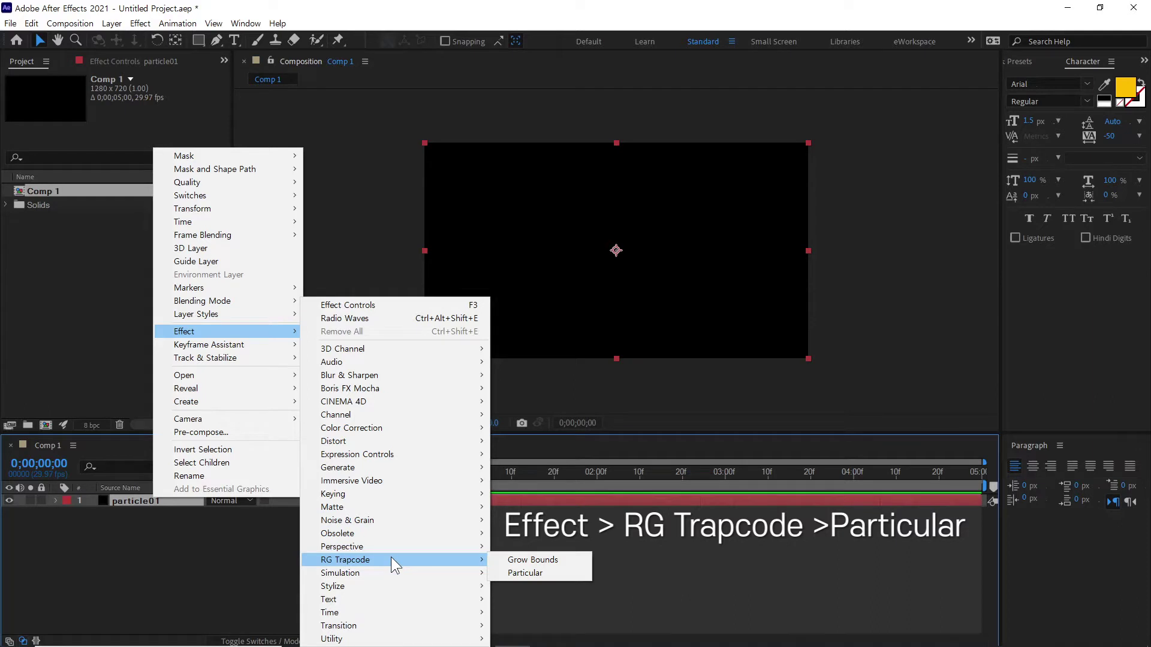
pyautogui.click(541, 573)
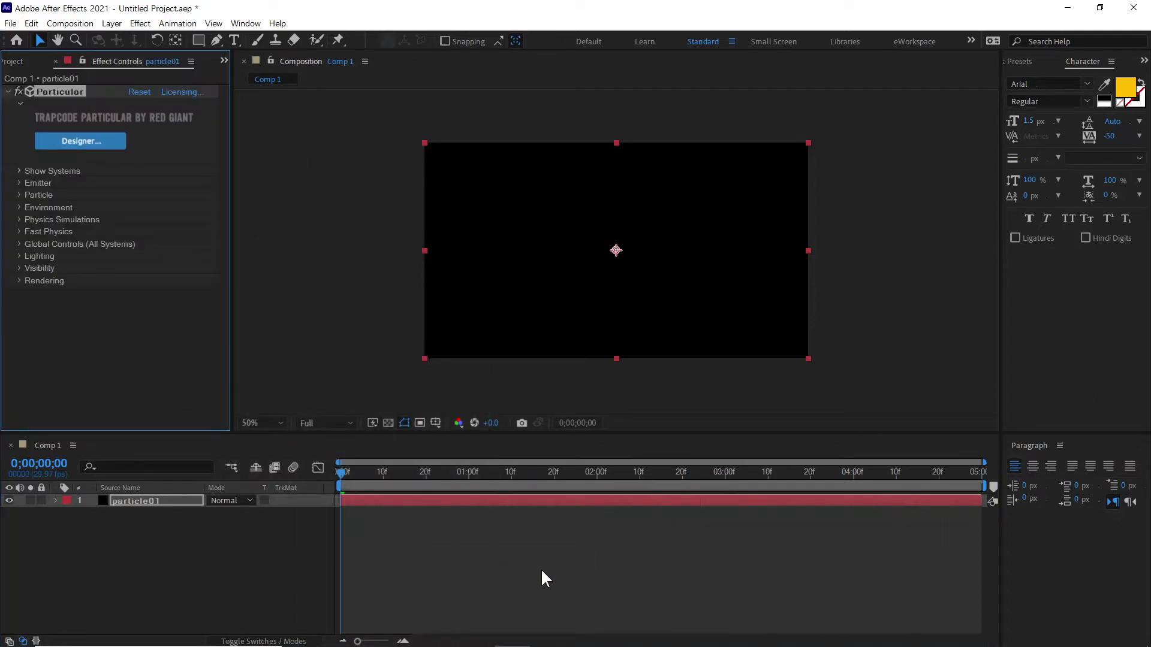
pyautogui.moveTo(344, 473); pyautogui.dragTo(914, 503)
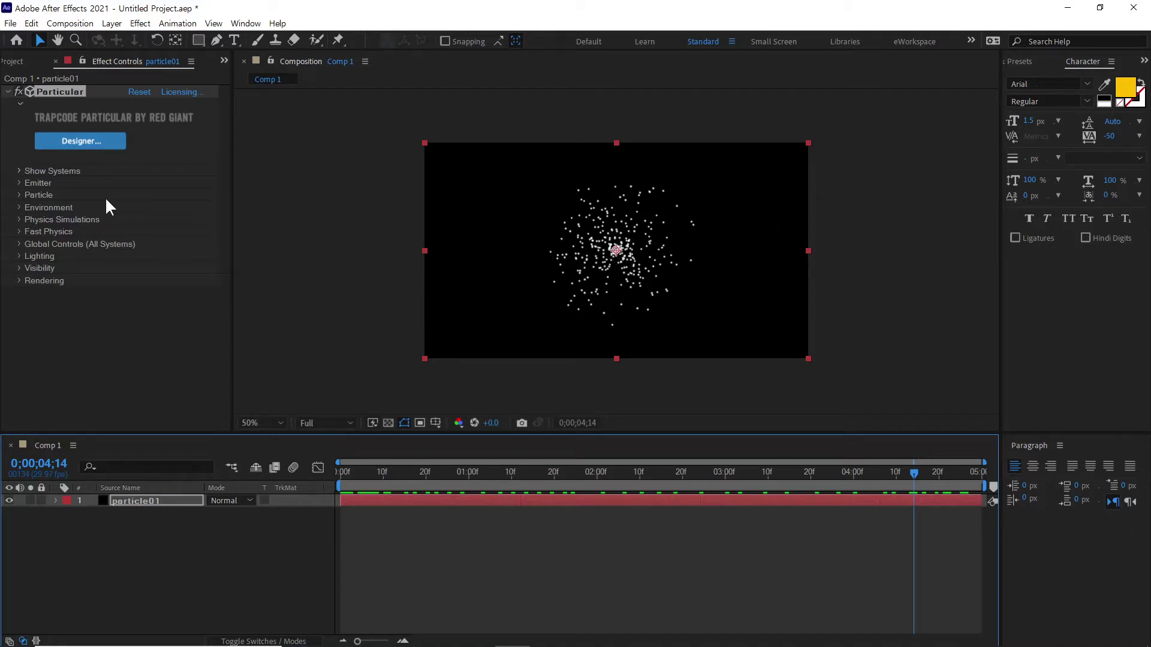
# Step: Change Particular's emitter type to Box and scrub through the timeline to about 0;00;02;06 to preview the emission
pyautogui.click(20, 184)
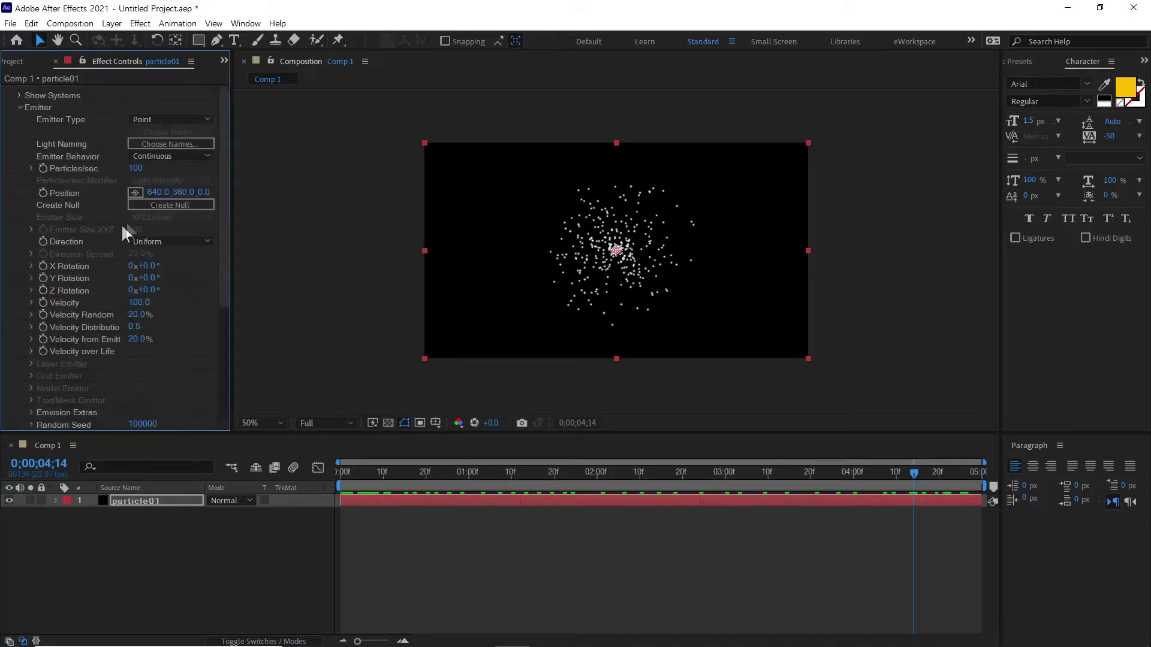
pyautogui.click(156, 119)
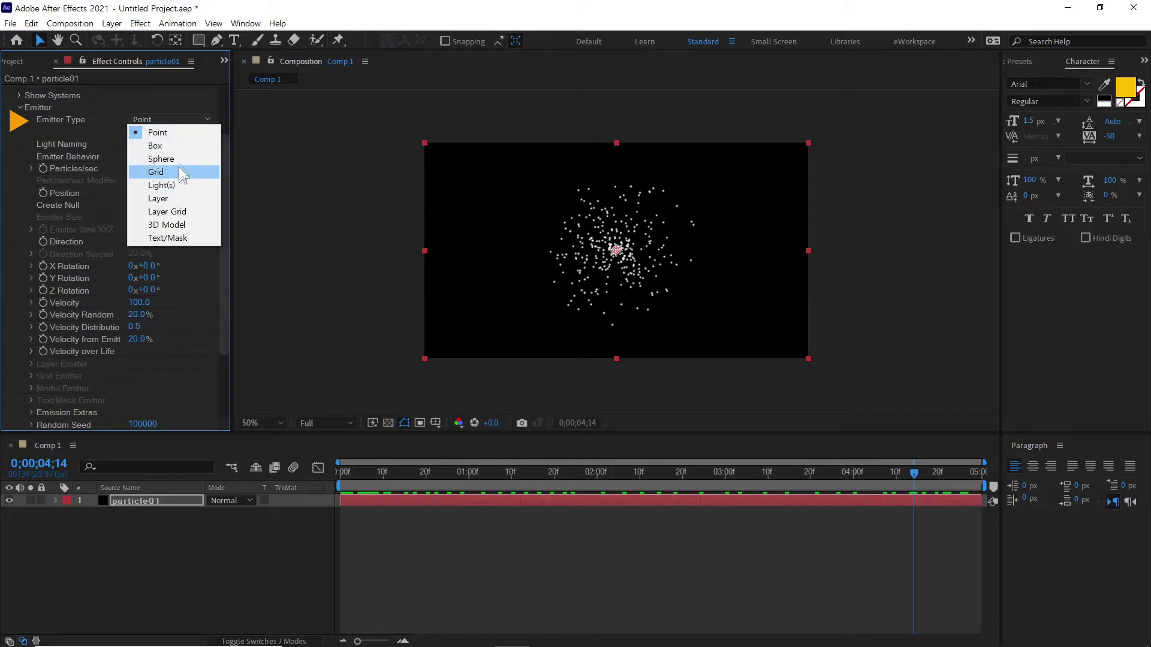
pyautogui.click(178, 146)
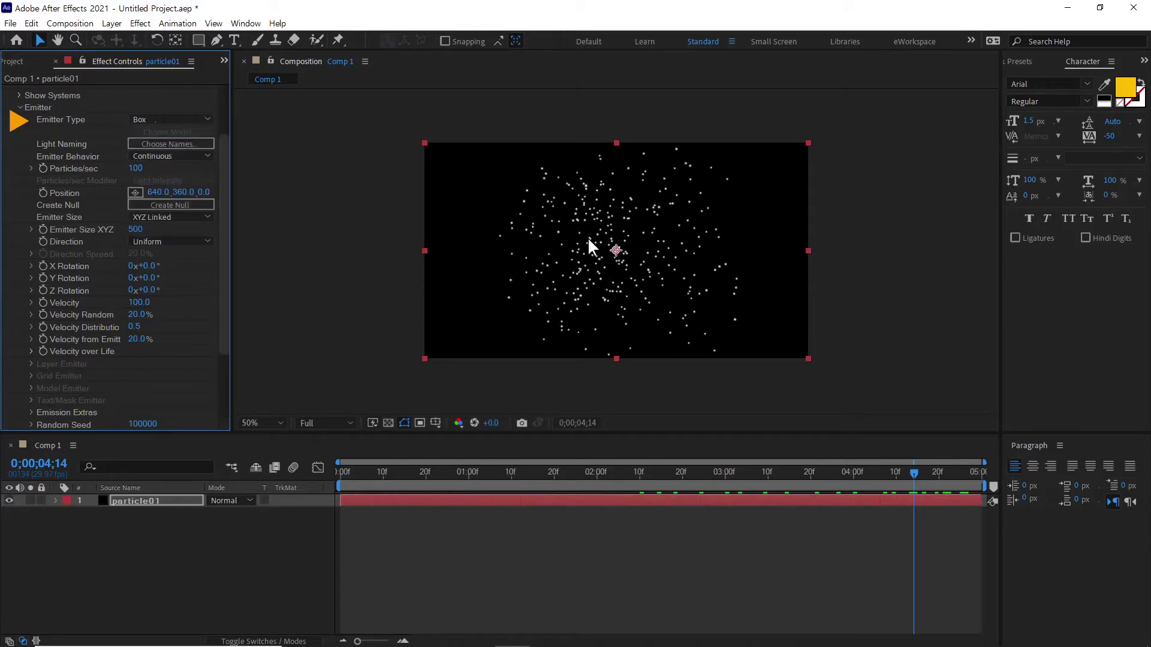
pyautogui.moveTo(396, 474); pyautogui.dragTo(624, 473)
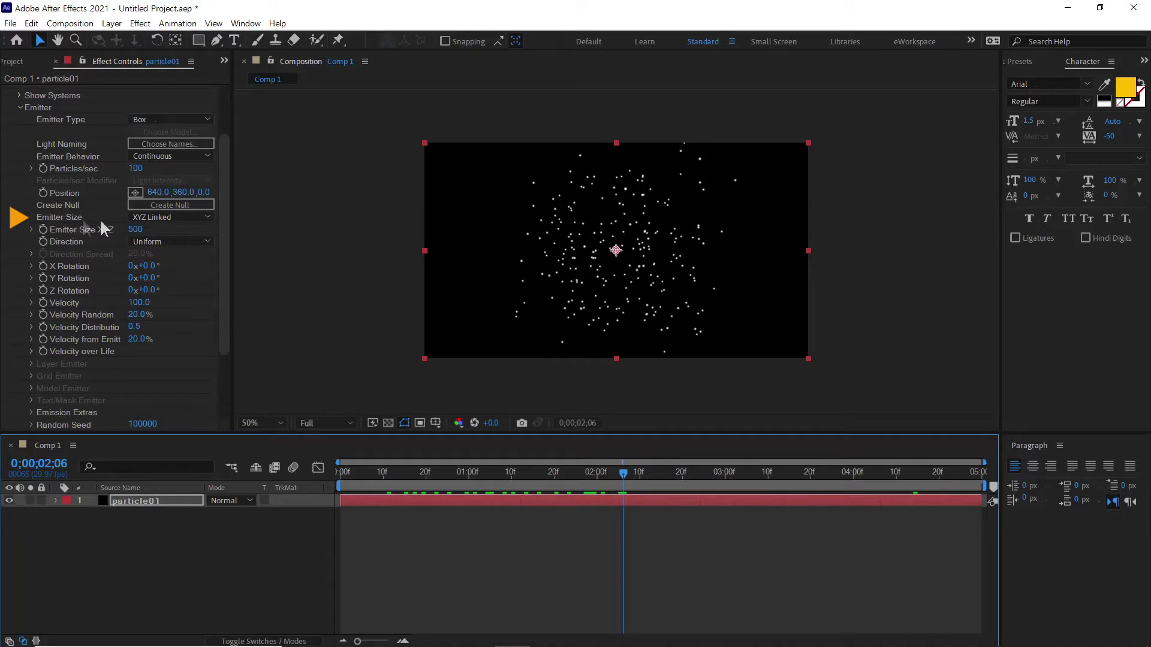
# Step: Switch the emitter size mode to XYZ Individual and set Emitter Size X to 1300
pyautogui.click(164, 217)
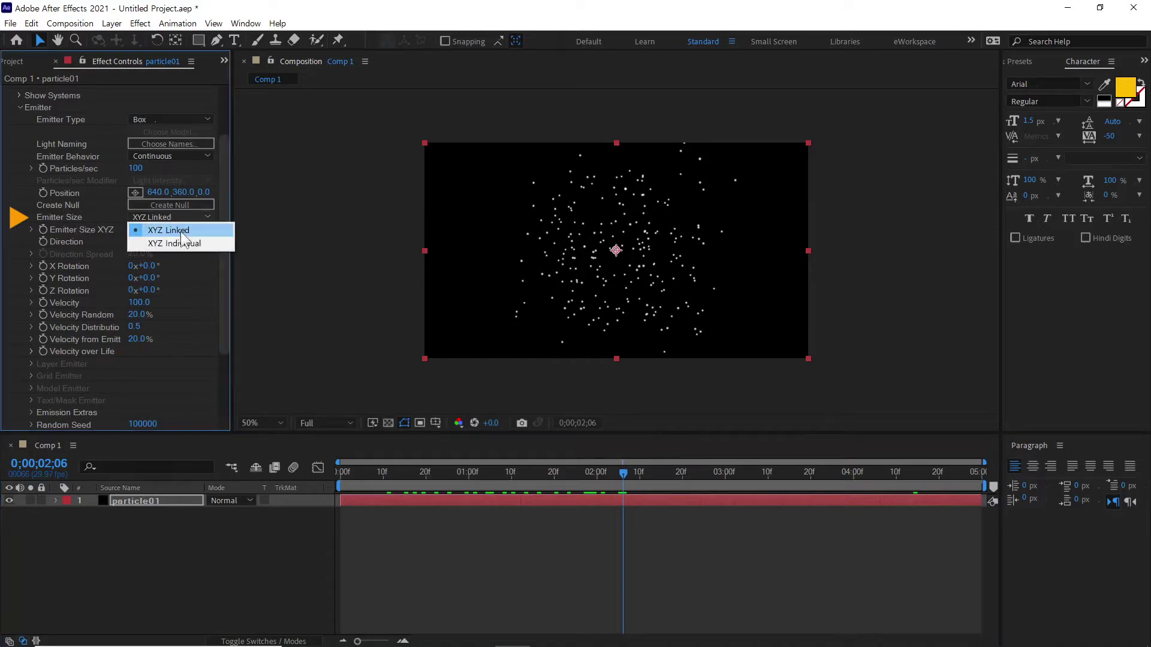
pyautogui.click(193, 244)
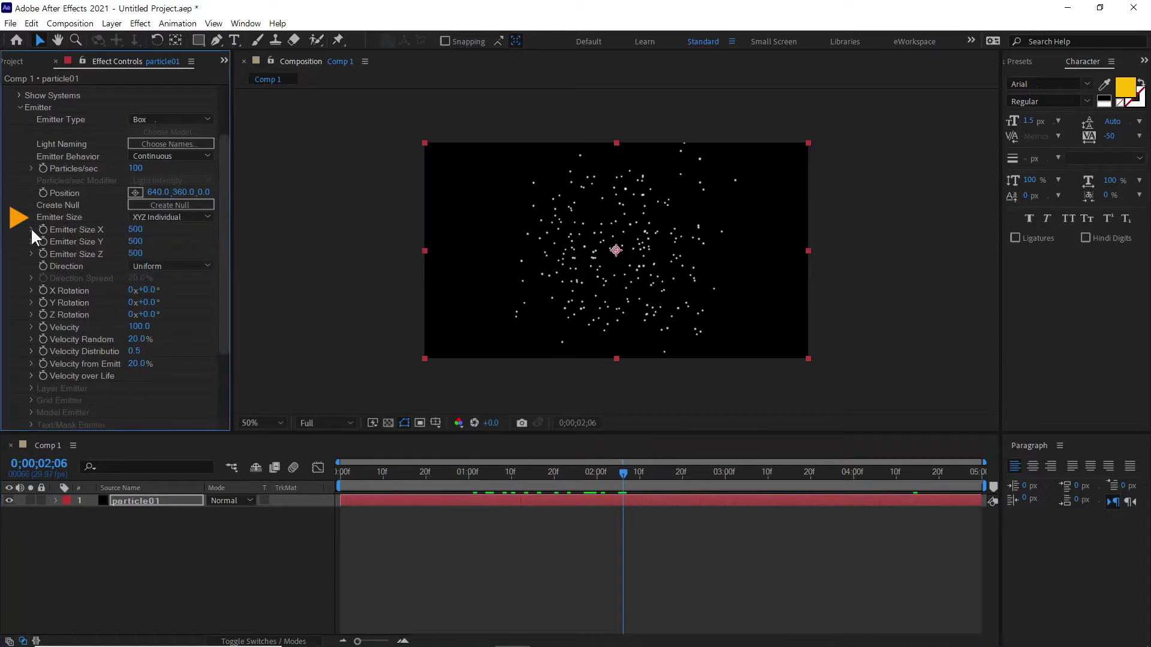
pyautogui.click(32, 230)
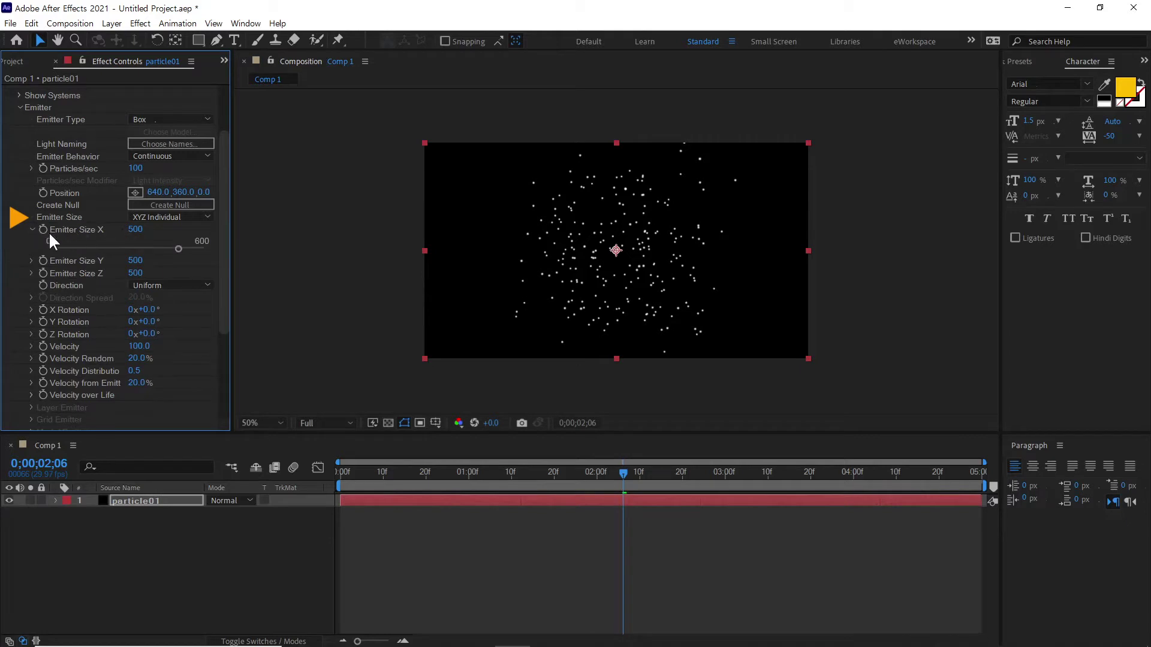
pyautogui.click(32, 230)
pyautogui.moveTo(133, 230); pyautogui.dragTo(135, 232)
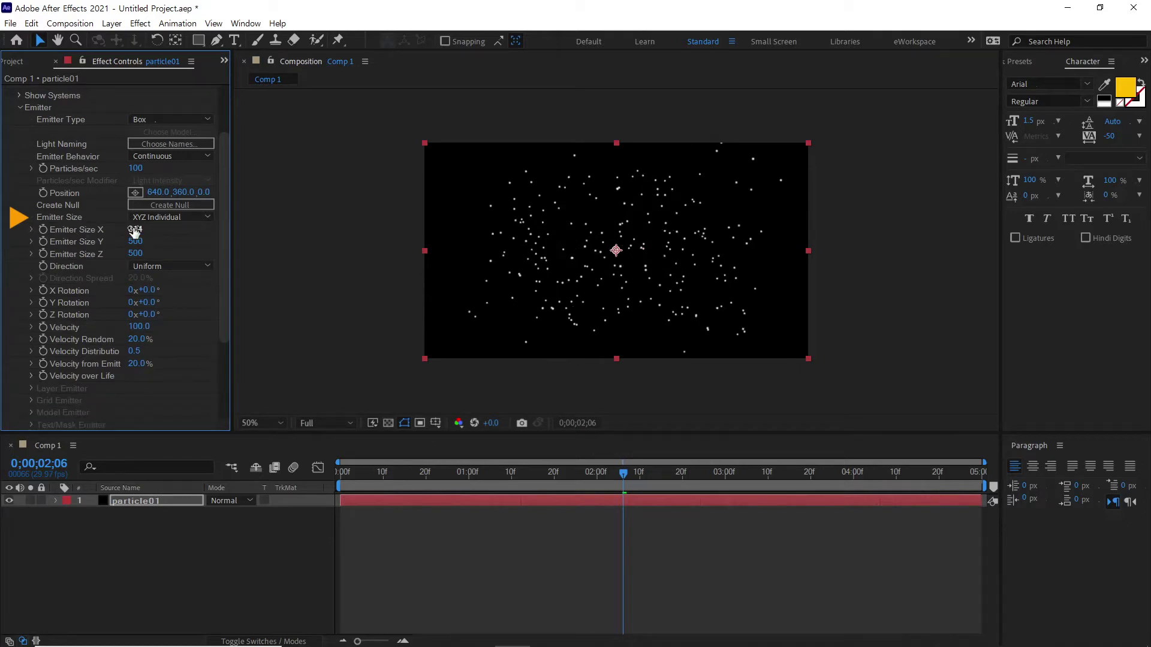
pyautogui.click(135, 230)
pyautogui.write('1300')
pyautogui.press('Return')
# Step: Increase Emitter Size Z to about 2059 and set Emitter Size Y to 0
pyautogui.moveTo(177, 255); pyautogui.dragTo(929, 267)
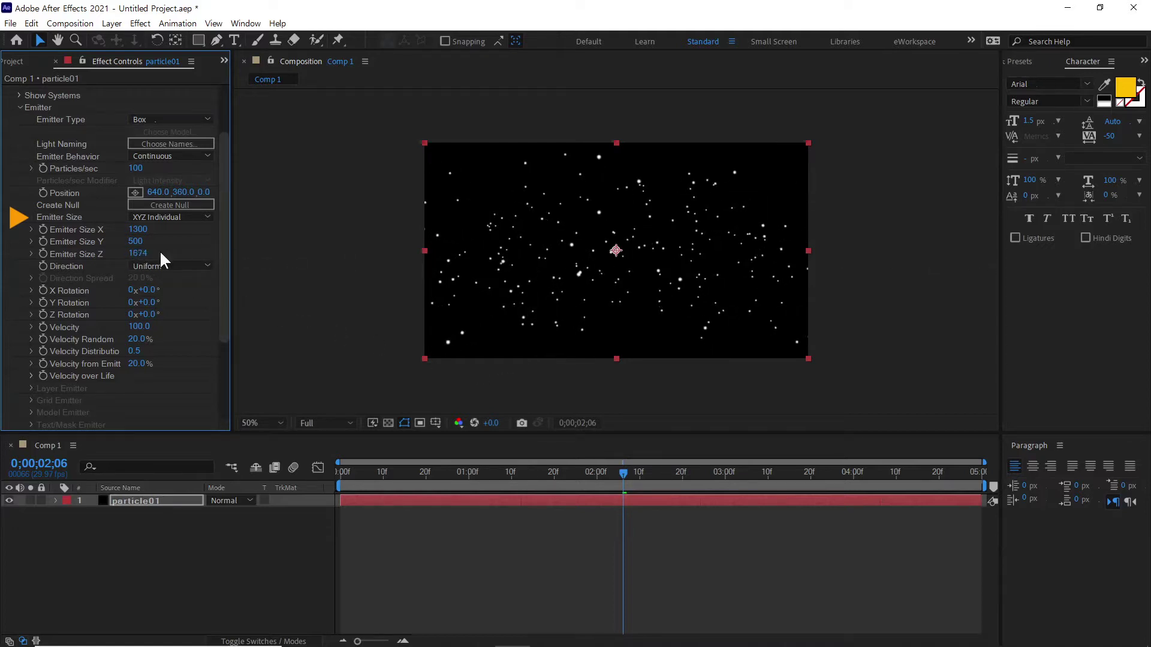
pyautogui.moveTo(139, 254); pyautogui.dragTo(426, 267)
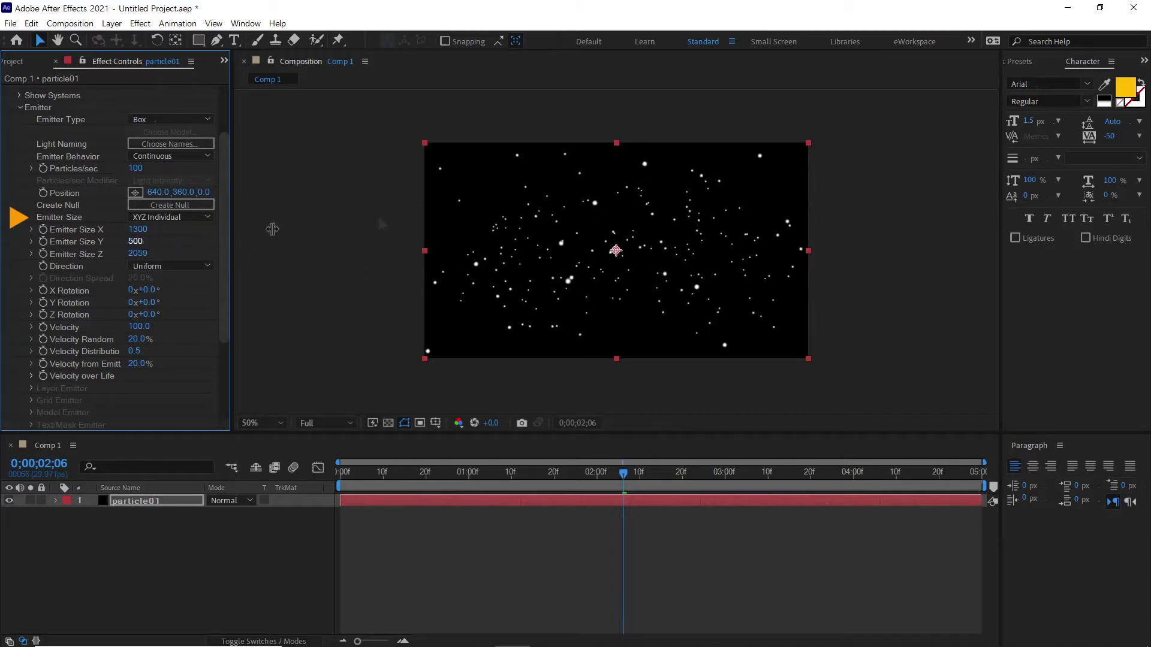
pyautogui.click(142, 242)
pyautogui.write('0')
pyautogui.press('Return')
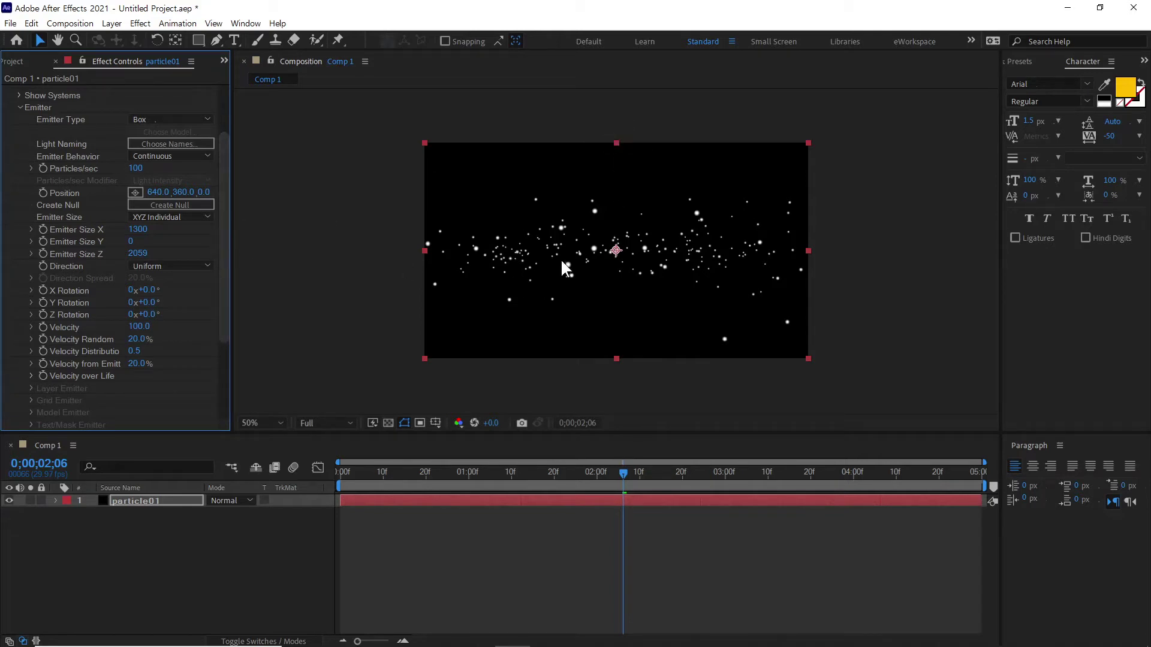
# Step: Set the Gravity in Particular's Environment settings to 100
pyautogui.moveTo(228, 230); pyautogui.dragTo(225, 313)
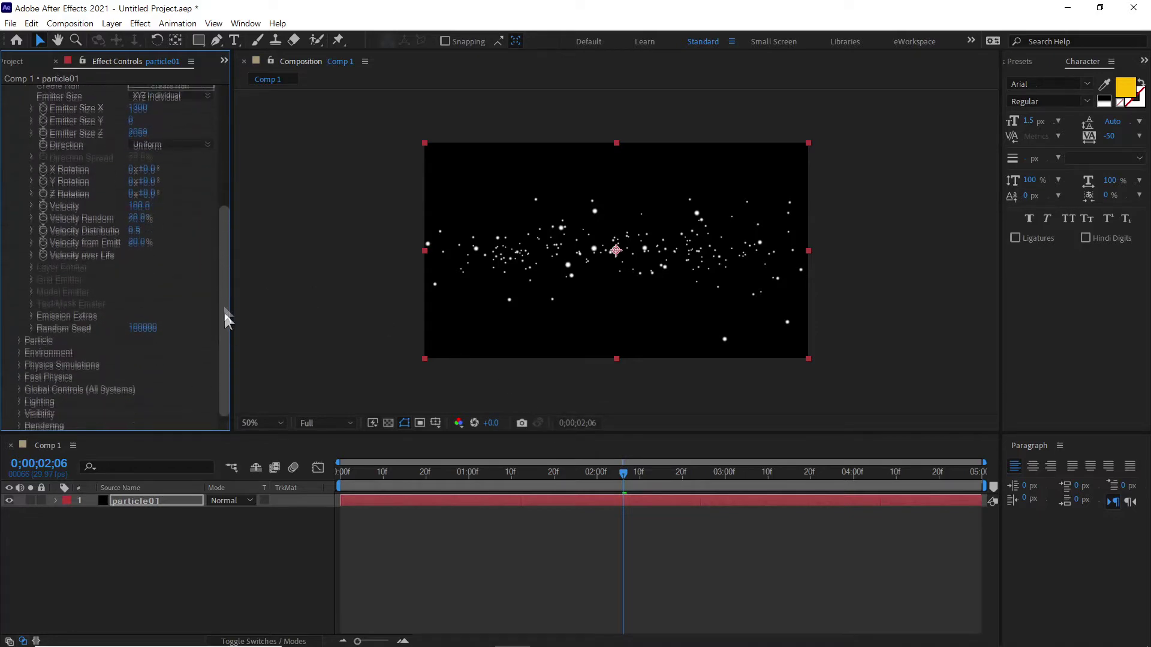
pyautogui.click(18, 350)
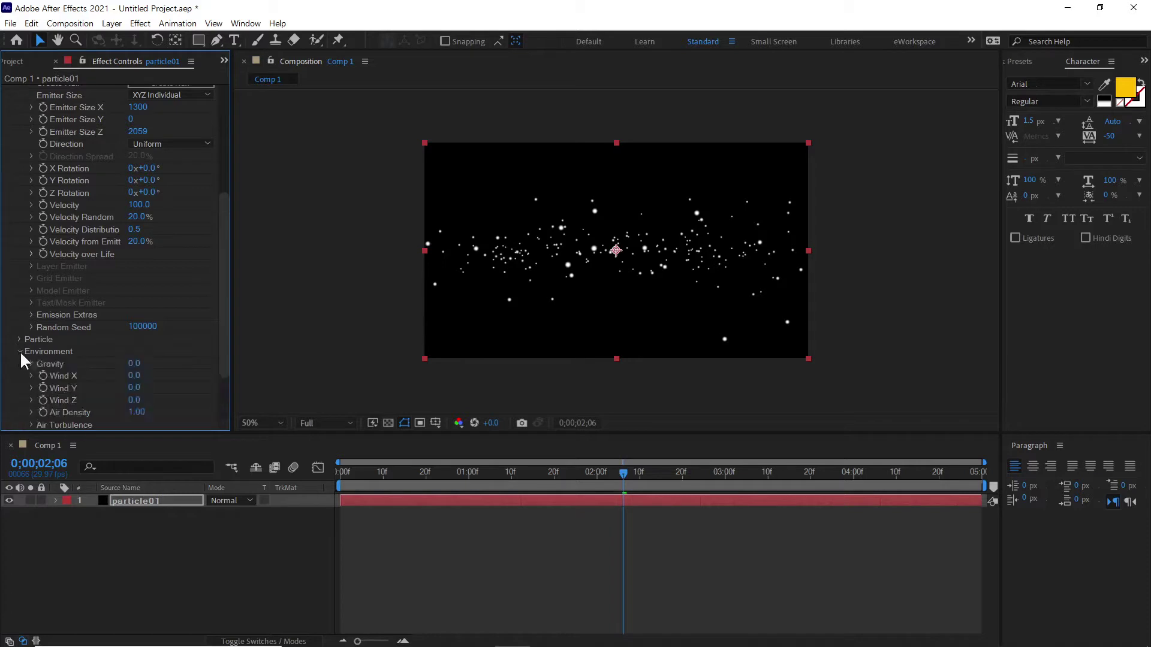
pyautogui.click(135, 364)
pyautogui.write('100')
pyautogui.press('Return')
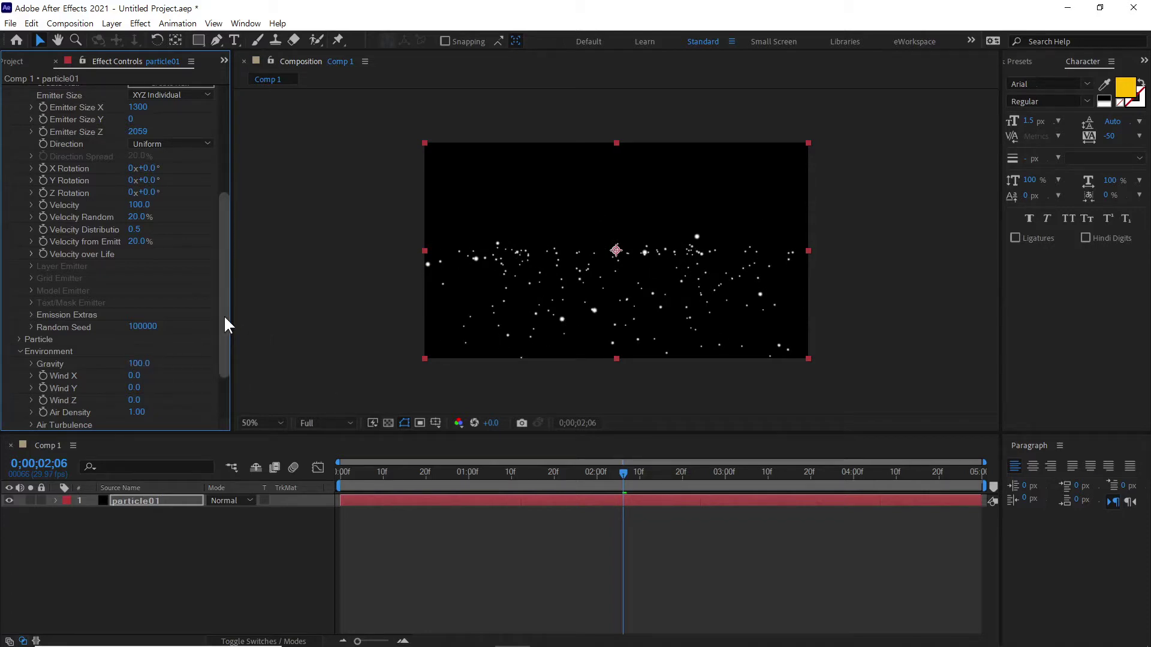
# Step: Set the particle life to 10 seconds and scrub to about 0;00;01;23 to preview the falling particles
pyautogui.moveTo(224, 314); pyautogui.dragTo(222, 178)
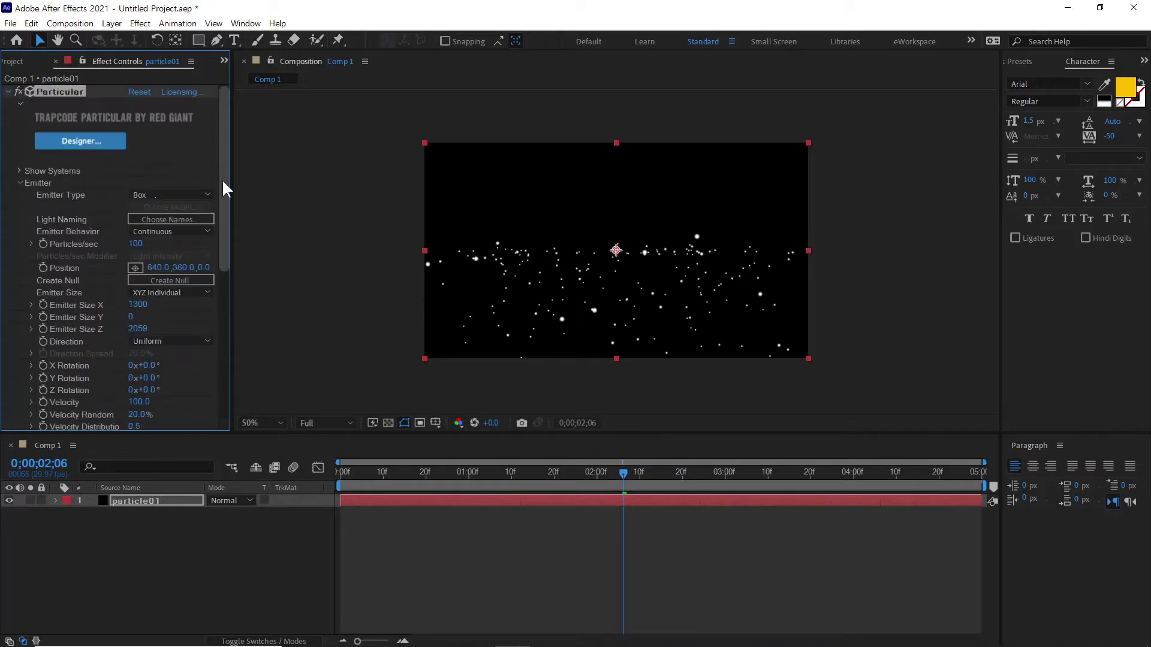
pyautogui.click(19, 183)
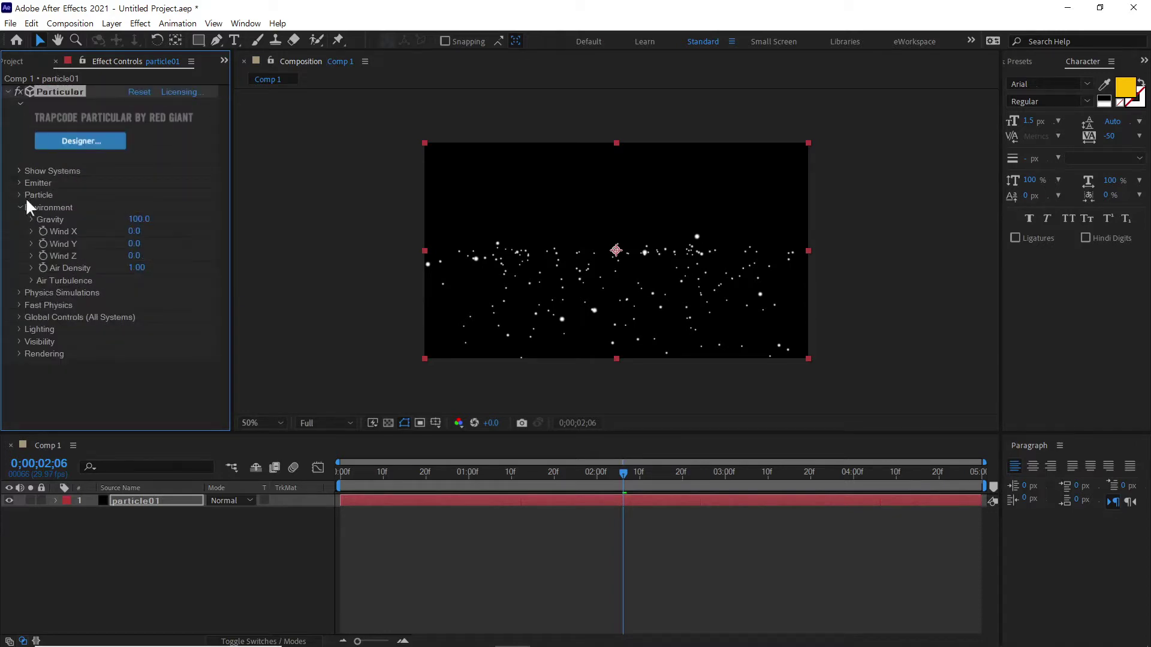
pyautogui.click(19, 195)
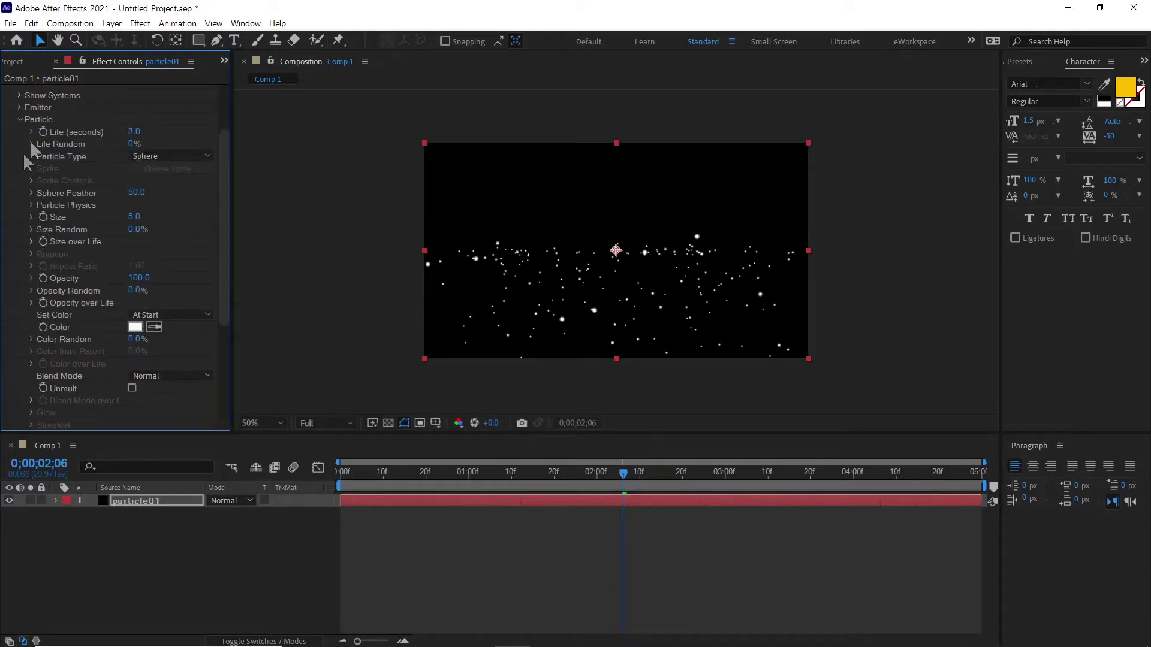
pyautogui.click(134, 131)
pyautogui.write('10')
pyautogui.press('Return')
pyautogui.moveTo(365, 470); pyautogui.dragTo(565, 495)
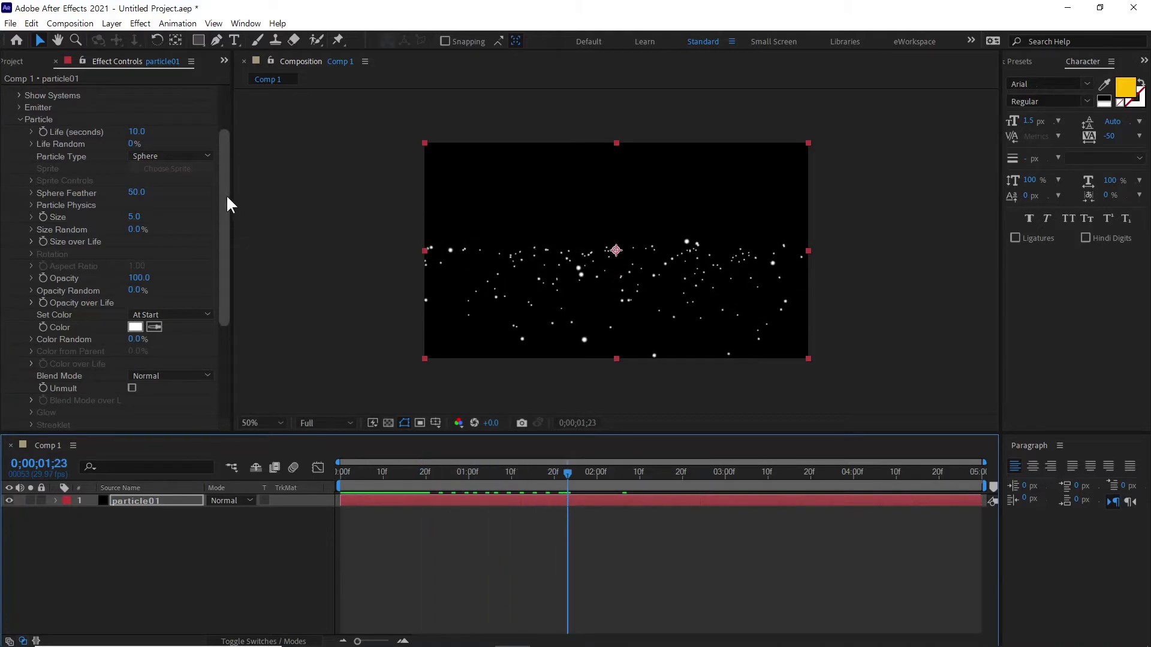
# Step: Set Pre Run in the Global Controls to 10 seconds and scrub to about 0;00;04;26 to preview the result
pyautogui.moveTo(227, 204); pyautogui.dragTo(226, 326)
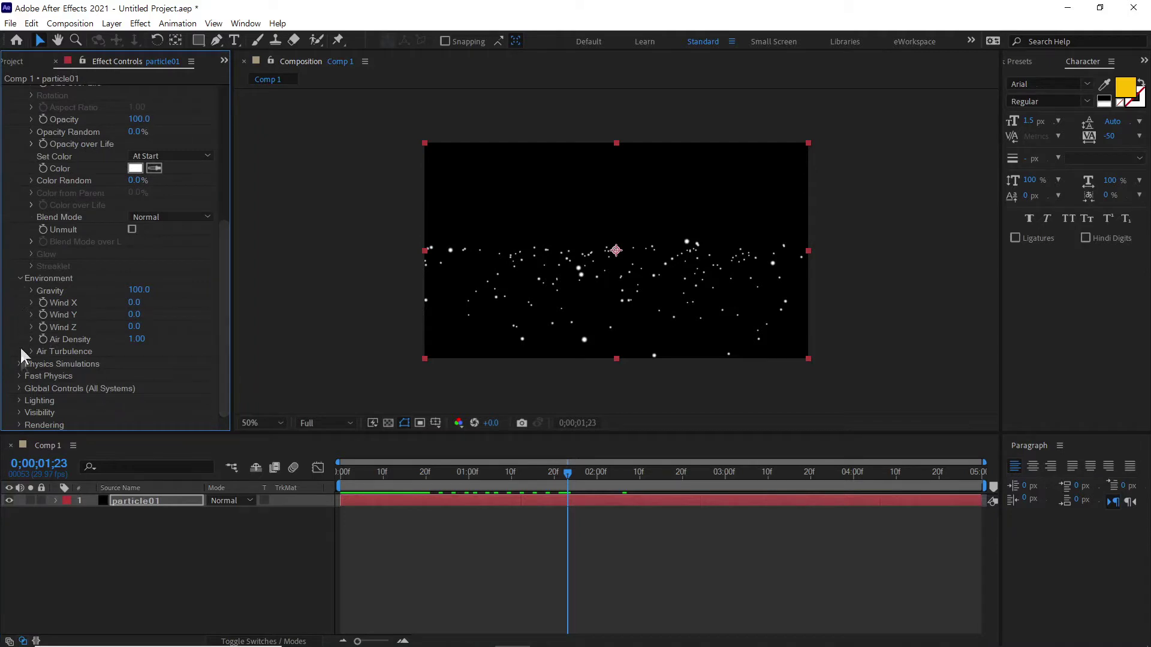
pyautogui.click(20, 278)
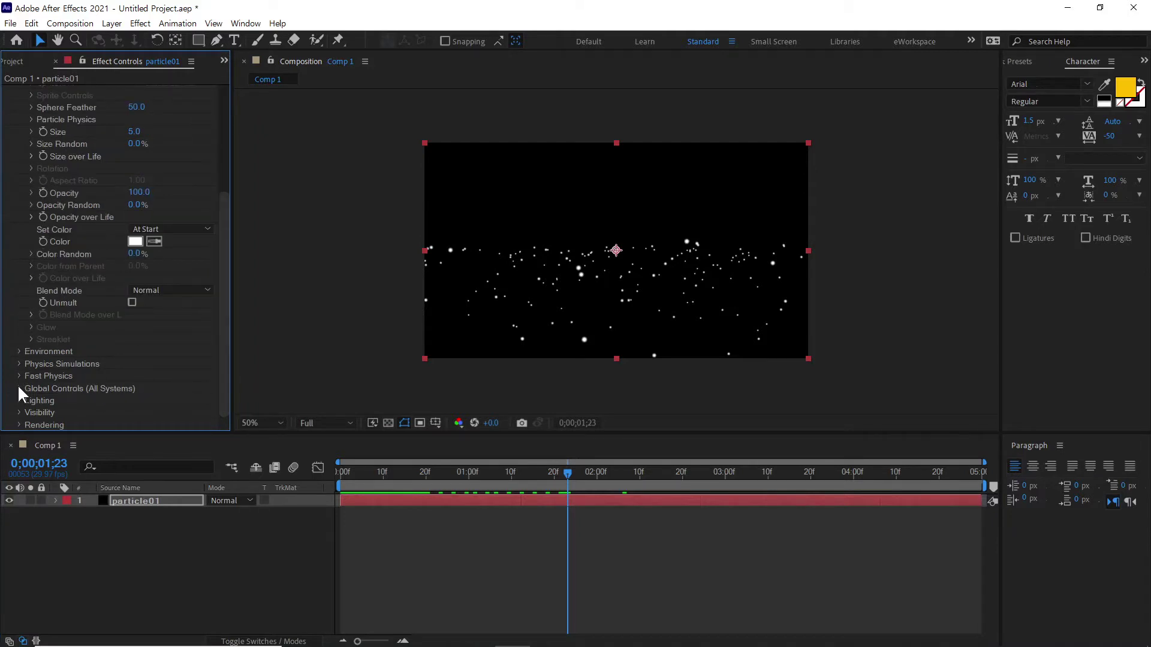
pyautogui.click(18, 388)
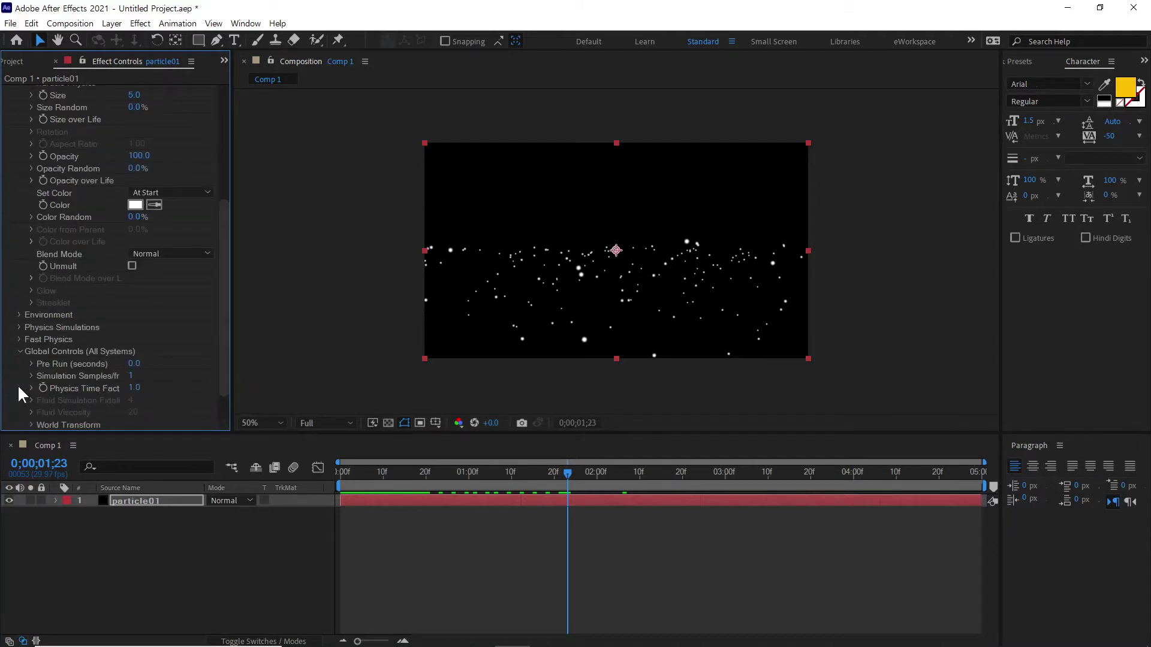
pyautogui.click(134, 364)
pyautogui.write('10')
pyautogui.press('Return')
pyautogui.moveTo(348, 475); pyautogui.dragTo(966, 506)
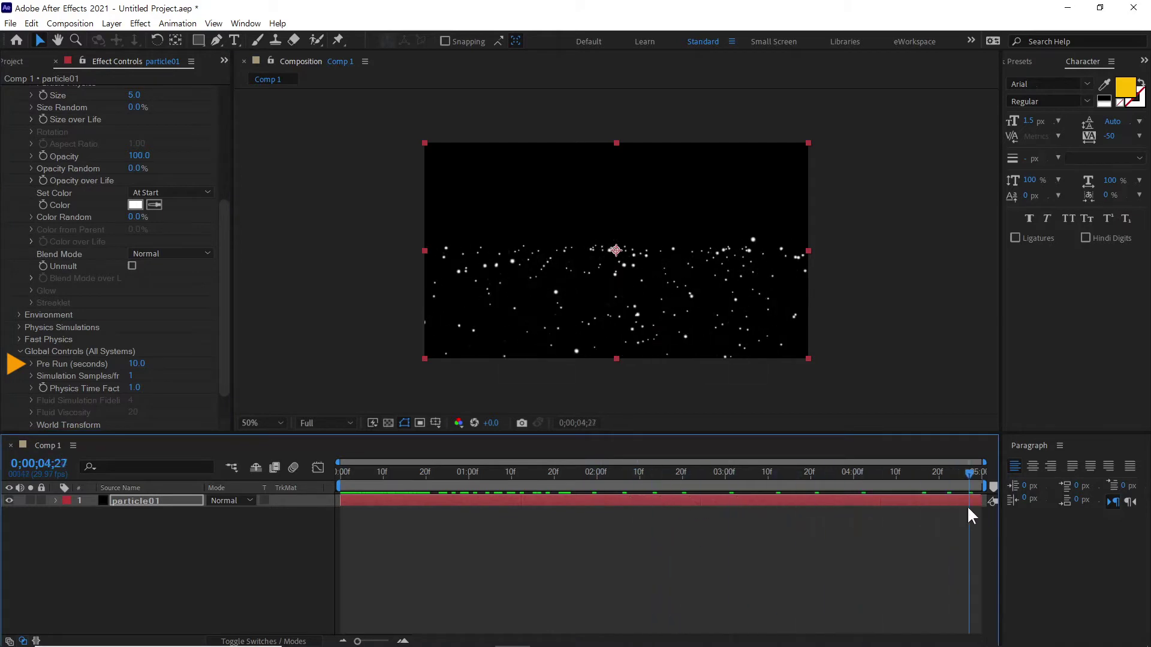
pyautogui.click(20, 354)
pyautogui.click(20, 352)
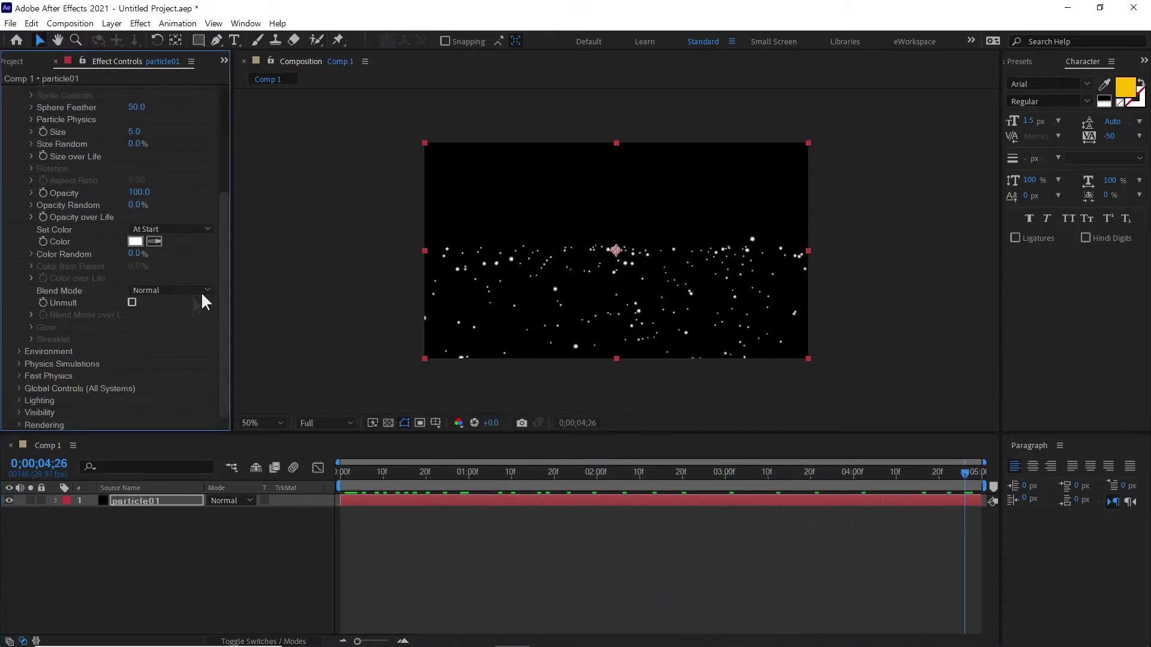
# Step: Raise the emitter by setting the Y value of its Position to 100
pyautogui.moveTo(221, 174); pyautogui.dragTo(226, 92)
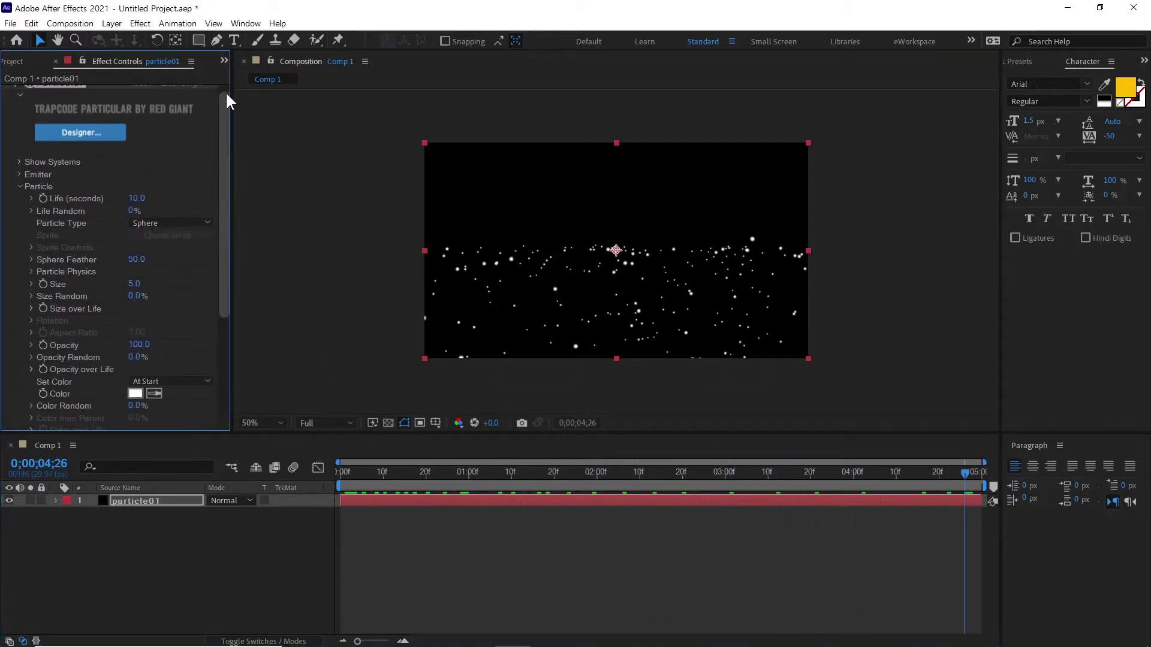
pyautogui.click(21, 195)
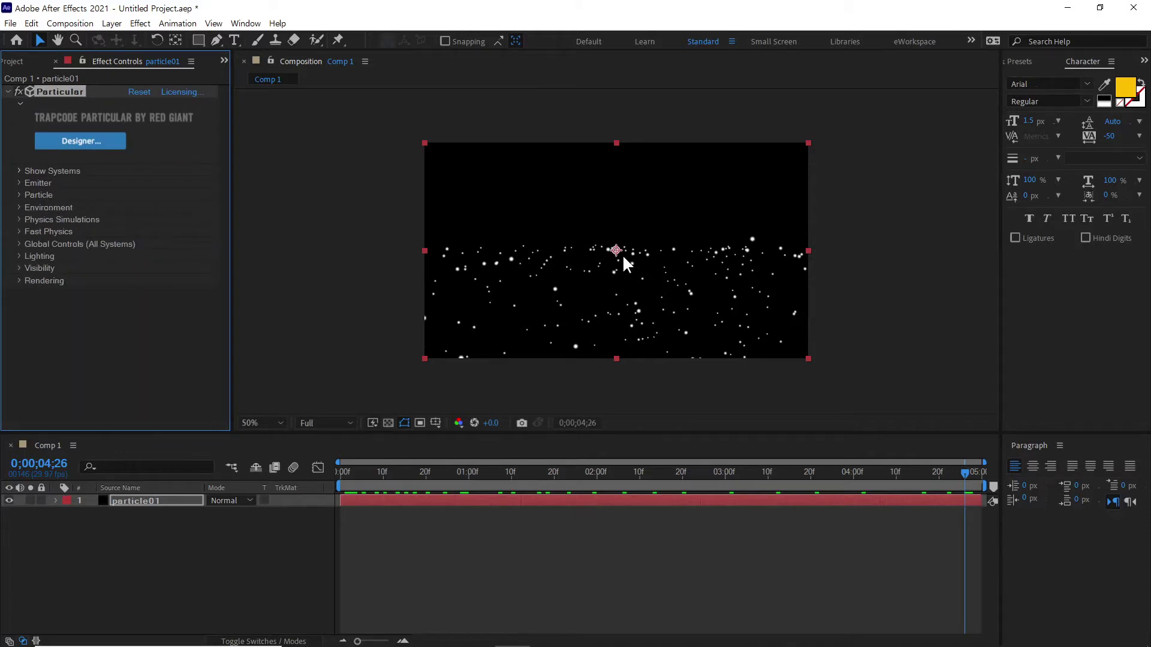
pyautogui.click(19, 183)
pyautogui.scroll(-3, 41, 193)
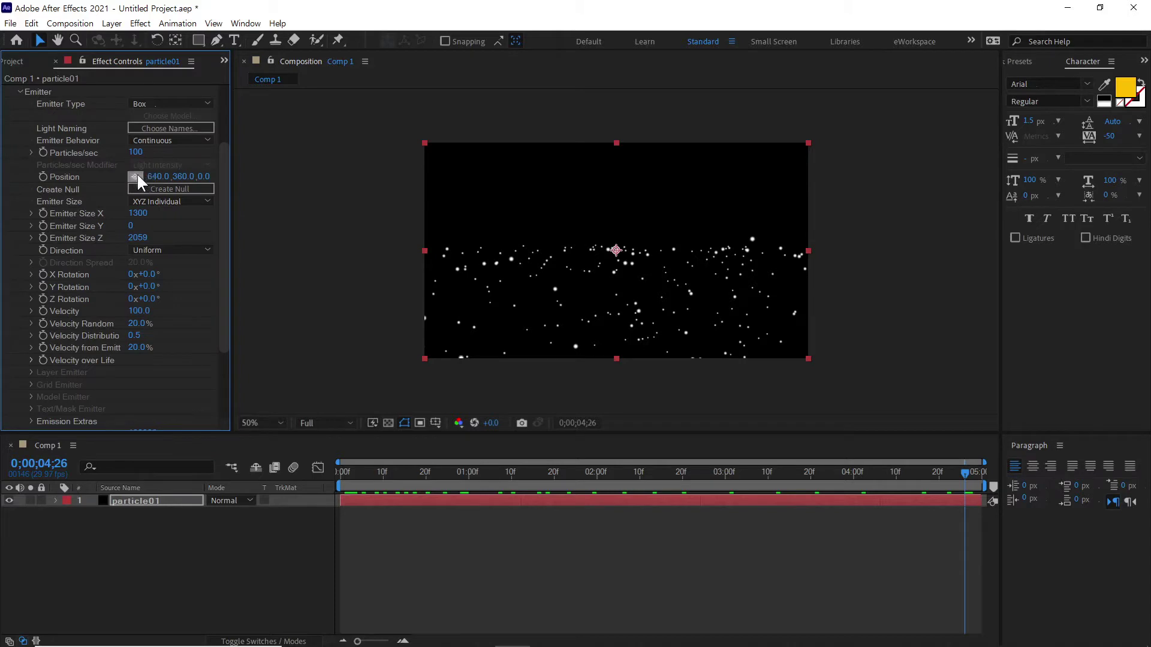
pyautogui.click(179, 176)
pyautogui.write('100')
pyautogui.press('Return')
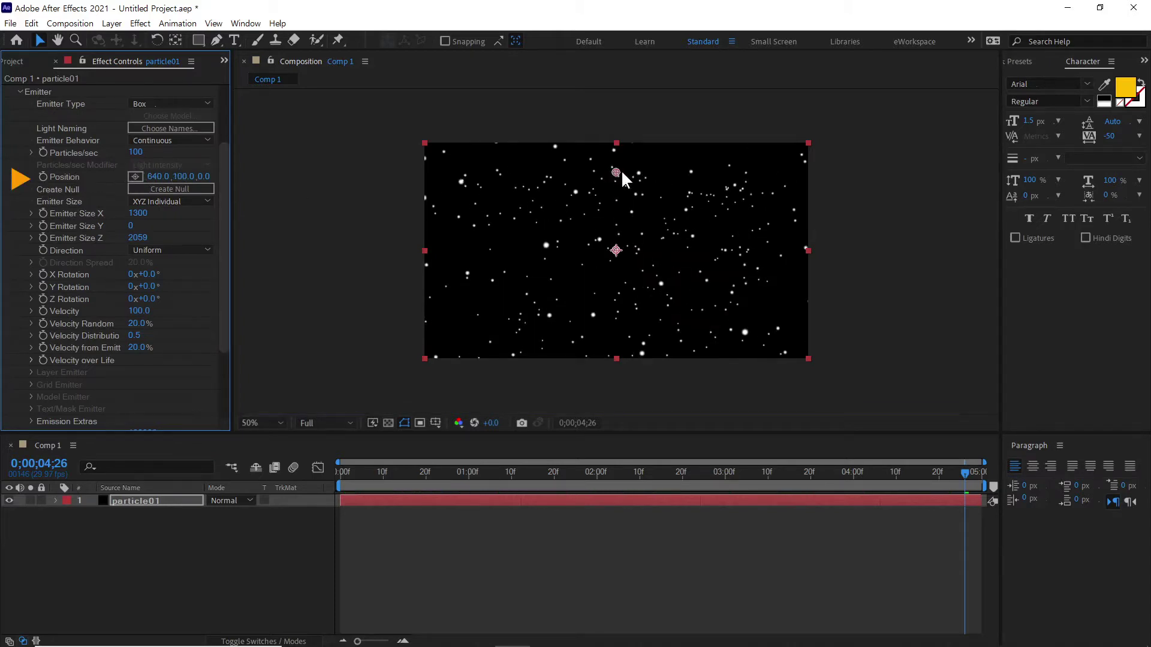
# Step: Raise the emitter above the frame by setting the Y value of its Position to -371, and preview the particles up to 0;00;02;26
pyautogui.moveTo(182, 177); pyautogui.dragTo(2, 176)
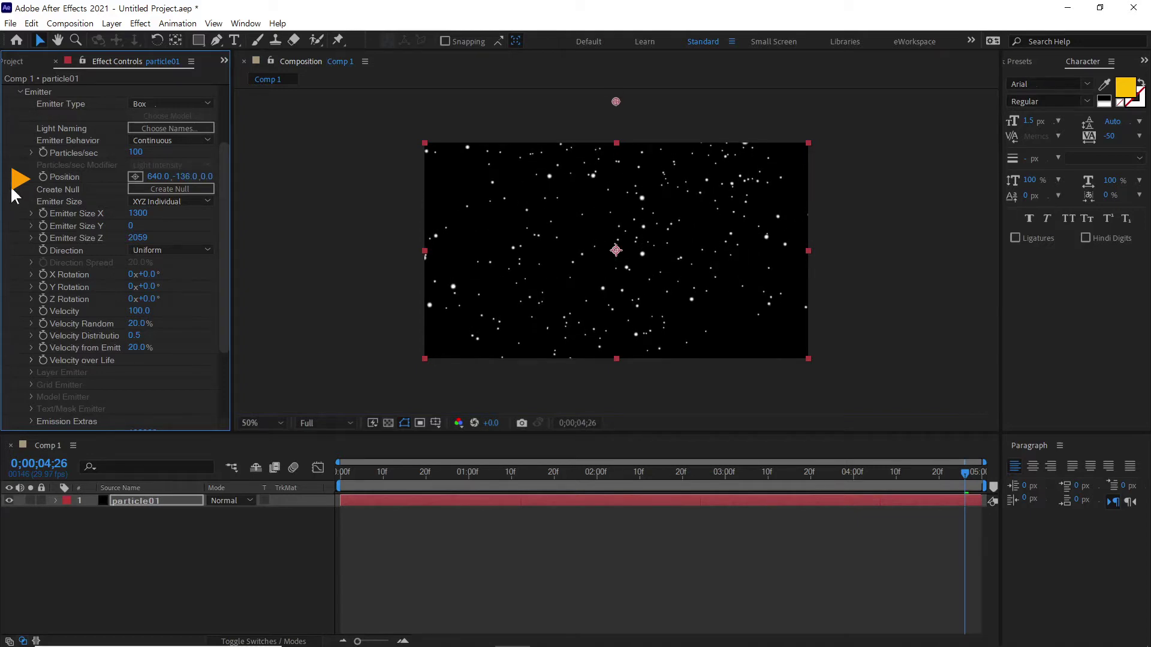
pyautogui.moveTo(174, 176); pyautogui.dragTo(1, 187)
pyautogui.click(349, 473)
pyautogui.moveTo(350, 476); pyautogui.dragTo(709, 480)
pyautogui.press('space')
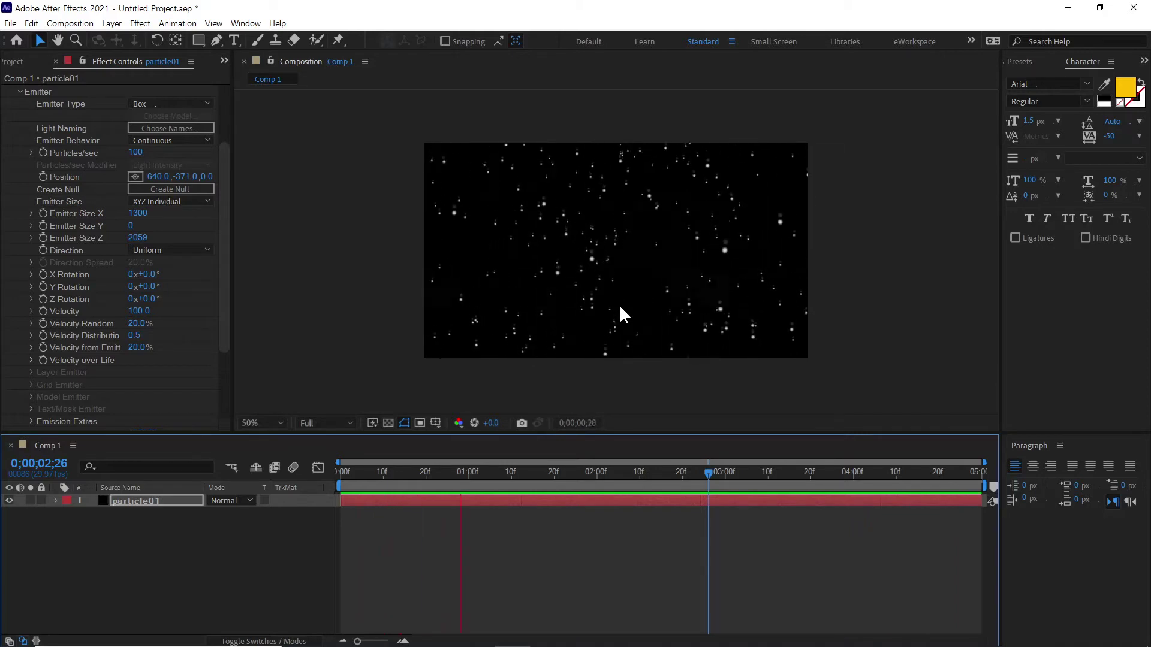
pyautogui.press('space')
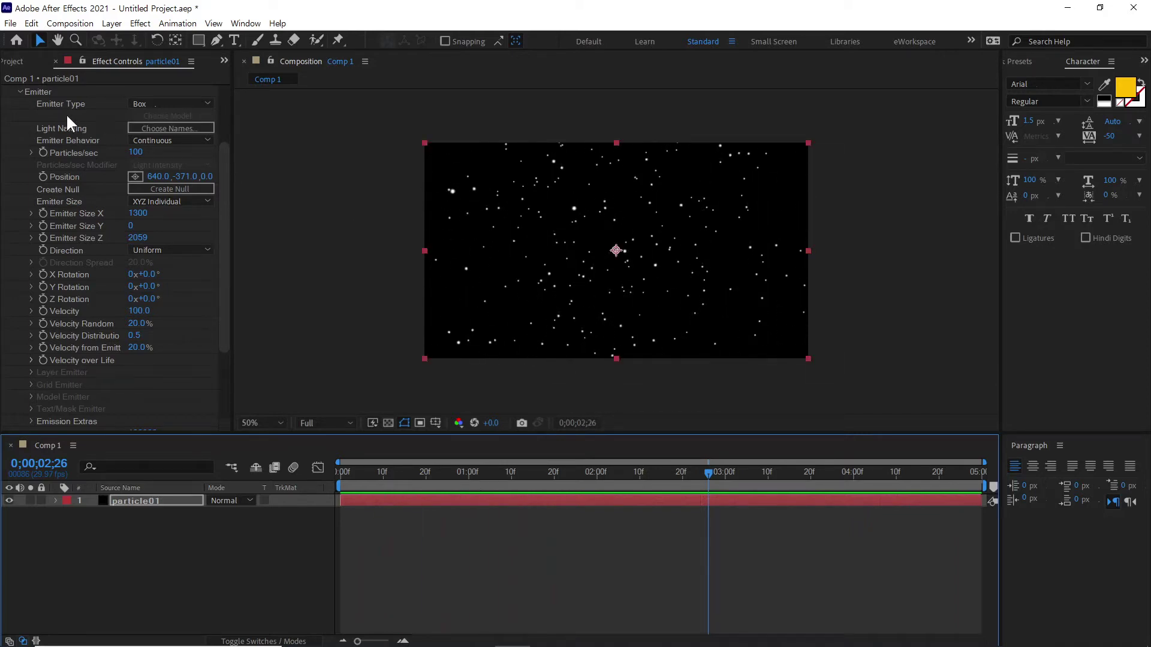
# Step: Change the Particle Type in Particular's Particle settings to Glow Sphere (No DOF)
pyautogui.click(19, 91)
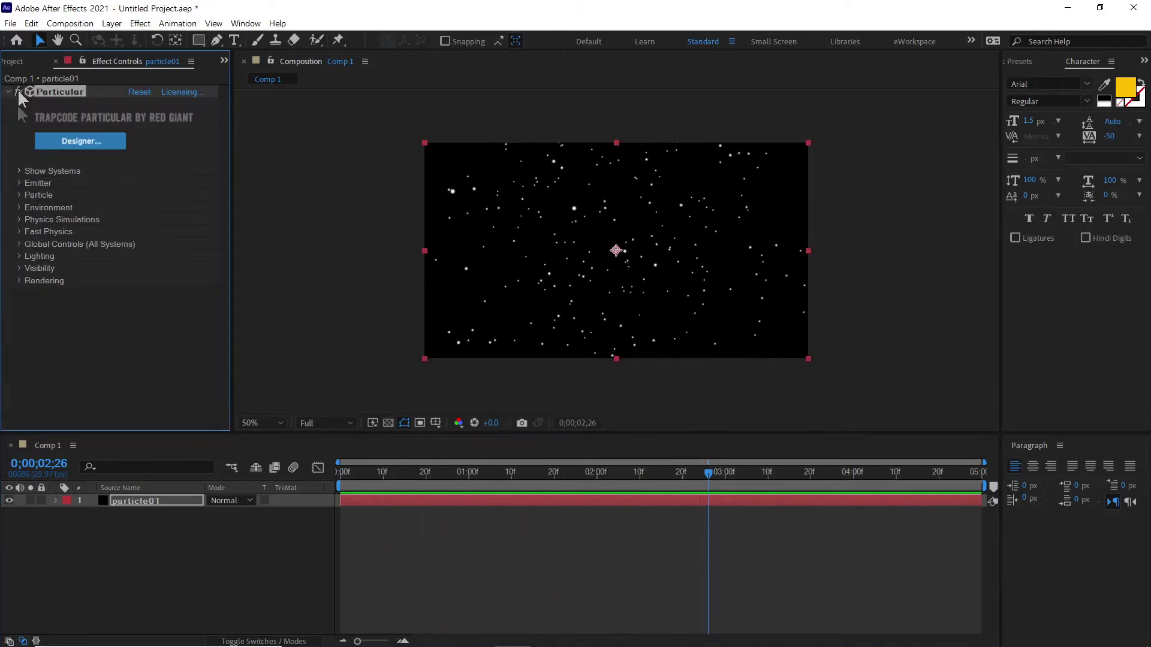
pyautogui.click(20, 192)
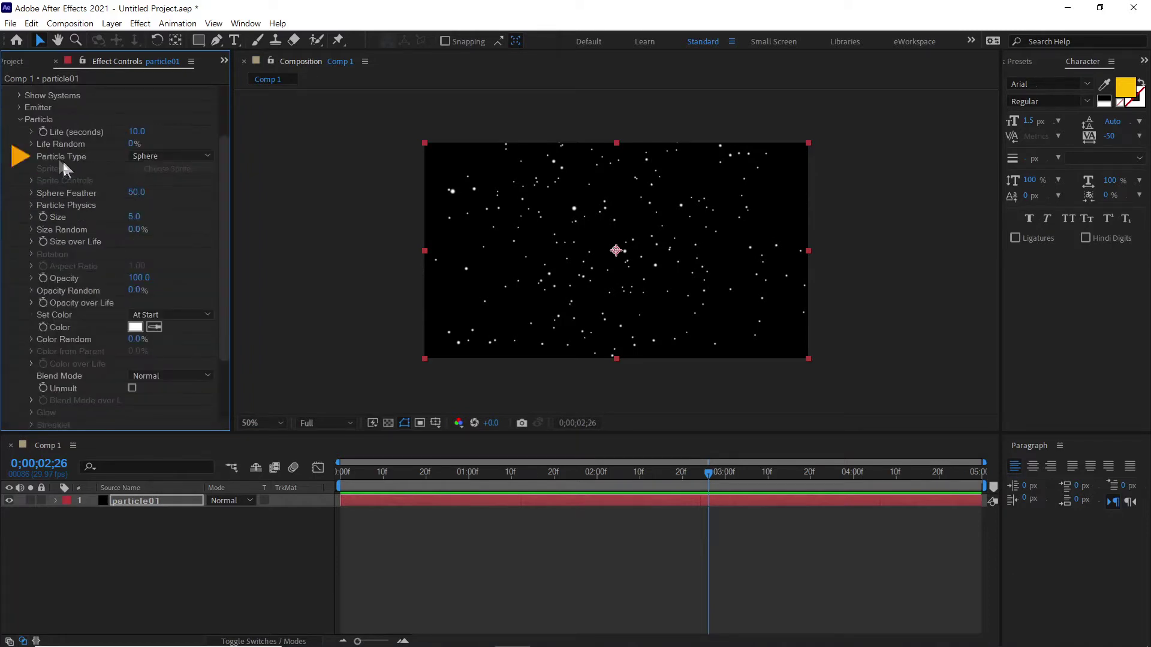
pyautogui.click(150, 157)
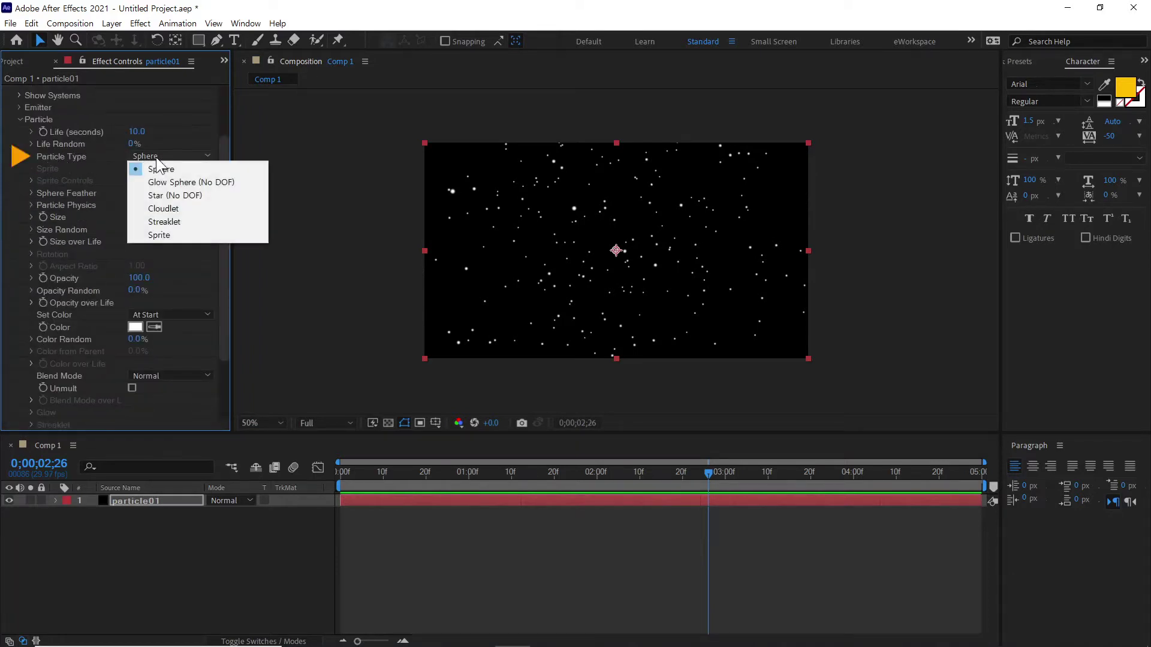
pyautogui.click(178, 184)
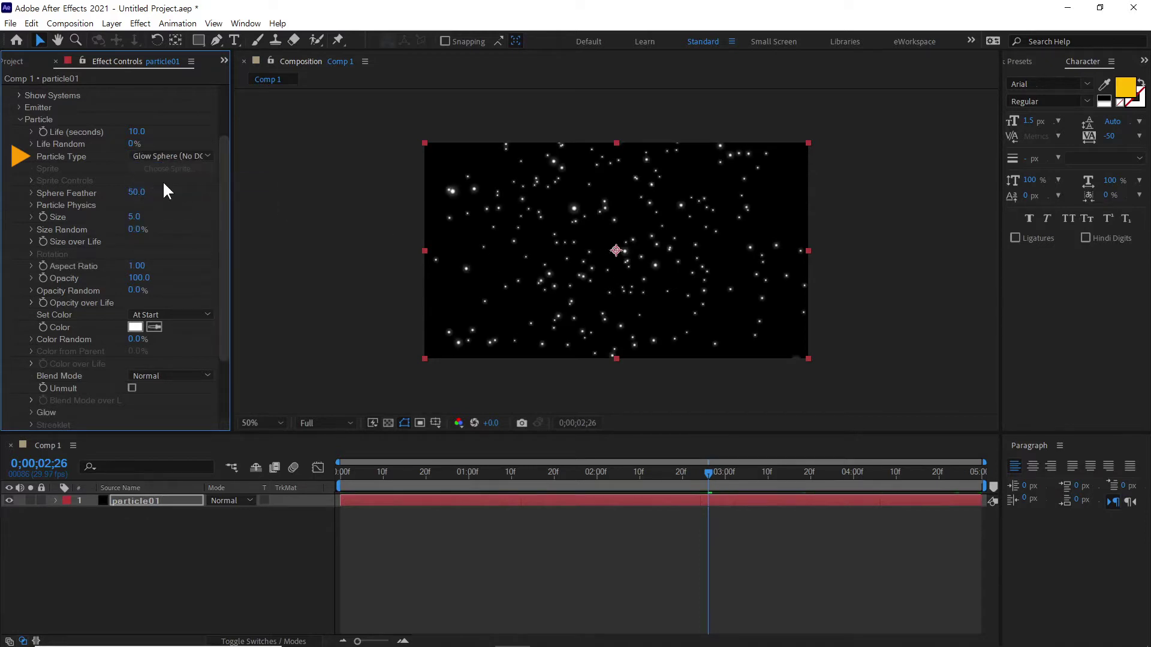
# Step: Set the particle Size to 20 and scrub to about 0;00;01;28 to preview the larger particles
pyautogui.click(136, 217)
pyautogui.write('20')
pyautogui.press('Return')
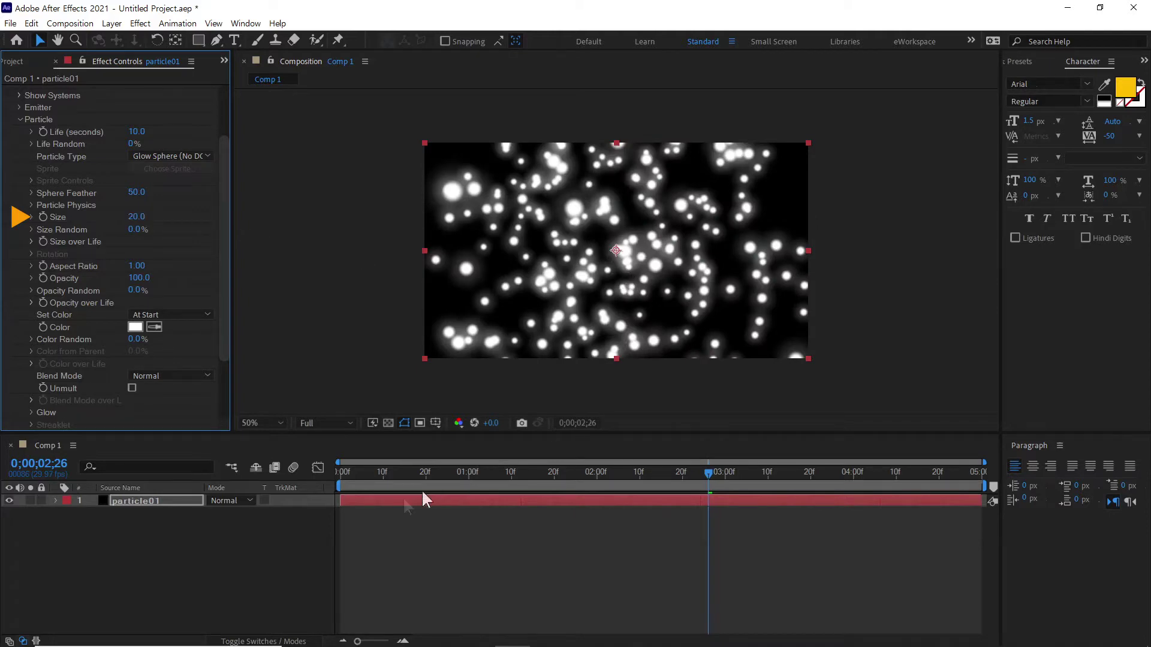
pyautogui.moveTo(361, 474); pyautogui.dragTo(606, 495)
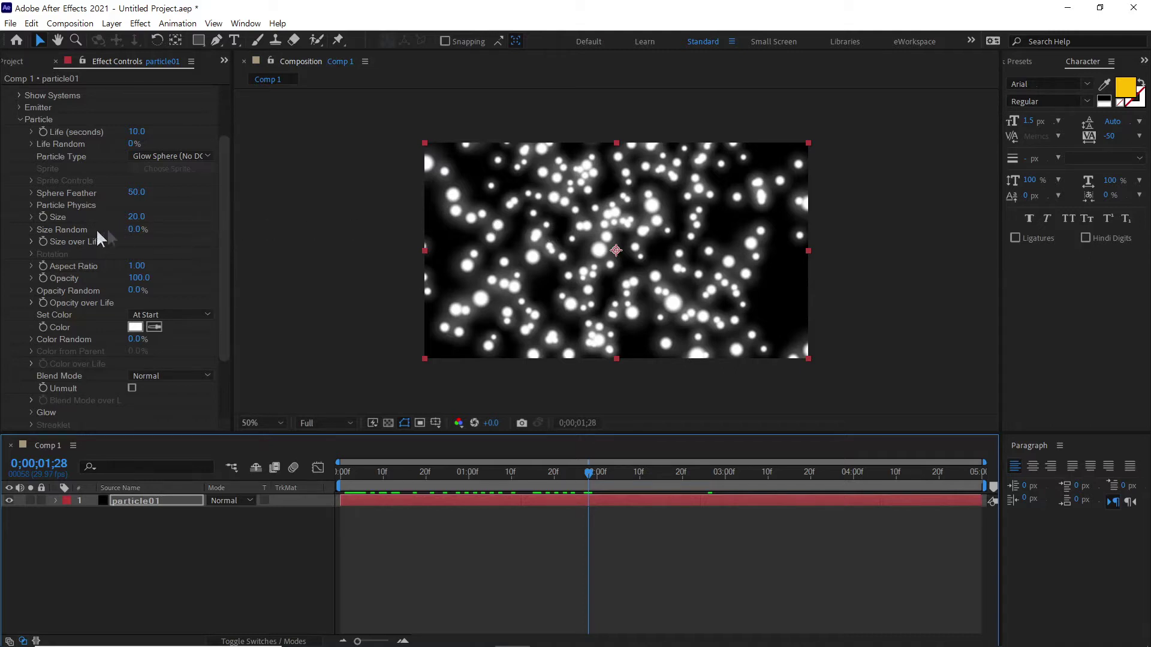
# Step: Vary the particles by setting both Size Random and Opacity Random to 50%
pyautogui.click(137, 229)
pyautogui.write('50')
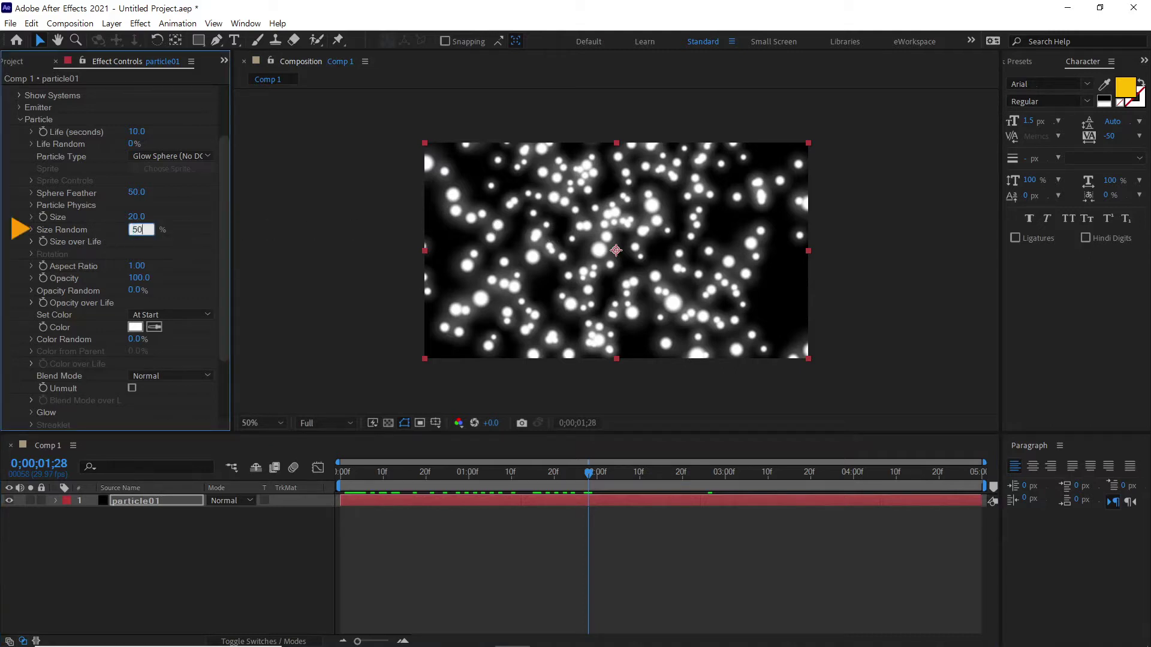
pyautogui.press('Return')
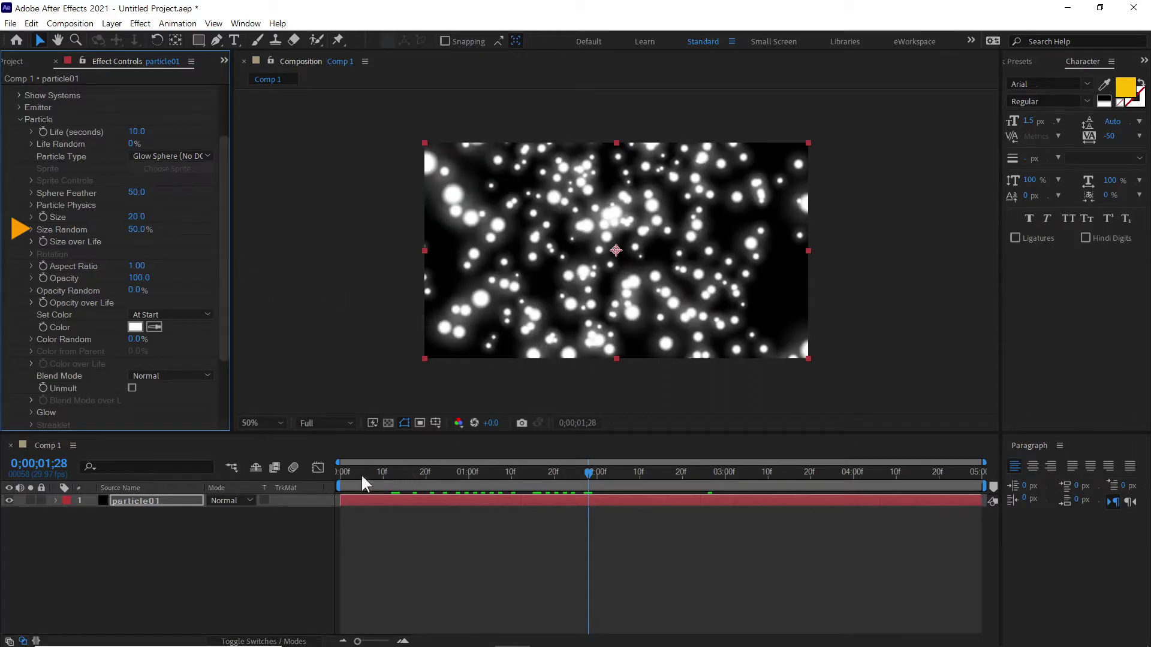
pyautogui.moveTo(378, 474); pyautogui.dragTo(568, 498)
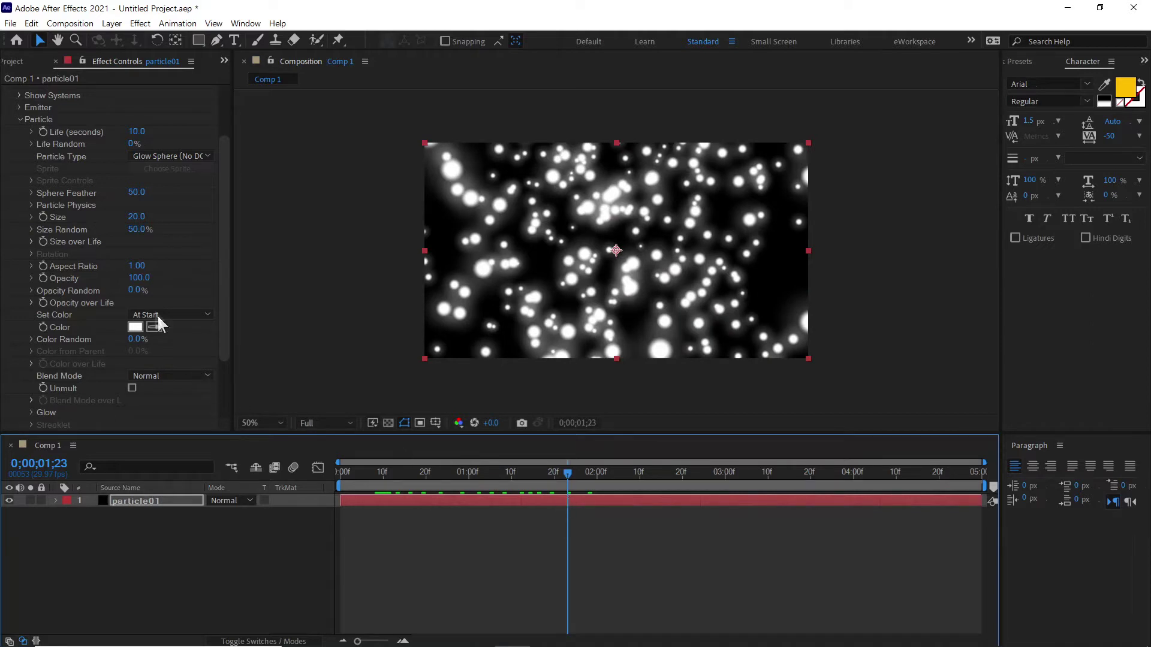
pyautogui.click(133, 291)
pyautogui.write('50')
pyautogui.press('Return')
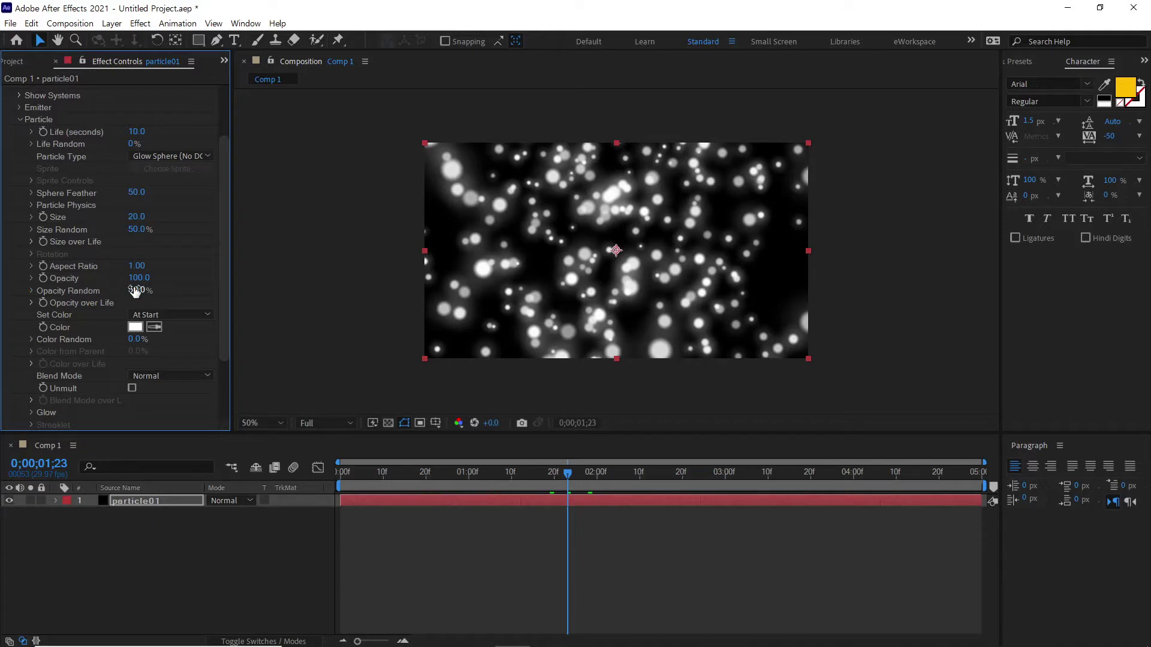
# Step: Reduce the emission rate by setting Particles/sec in the Emitter settings to 30
pyautogui.click(19, 108)
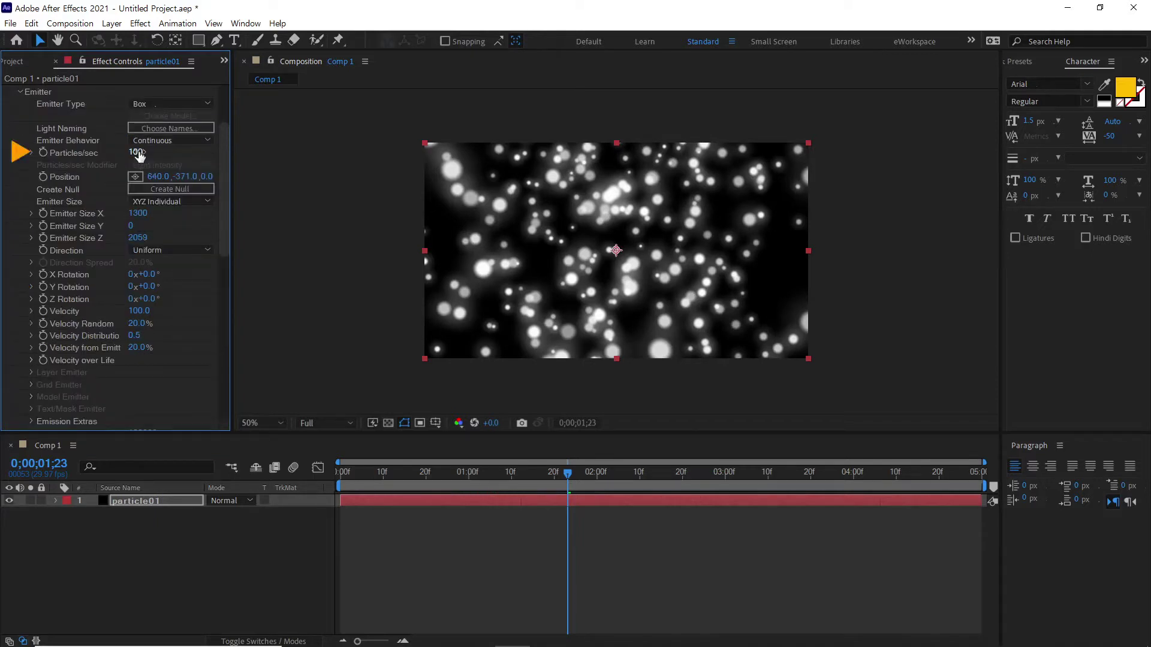
pyautogui.click(138, 153)
pyautogui.write('30')
pyautogui.press('Return')
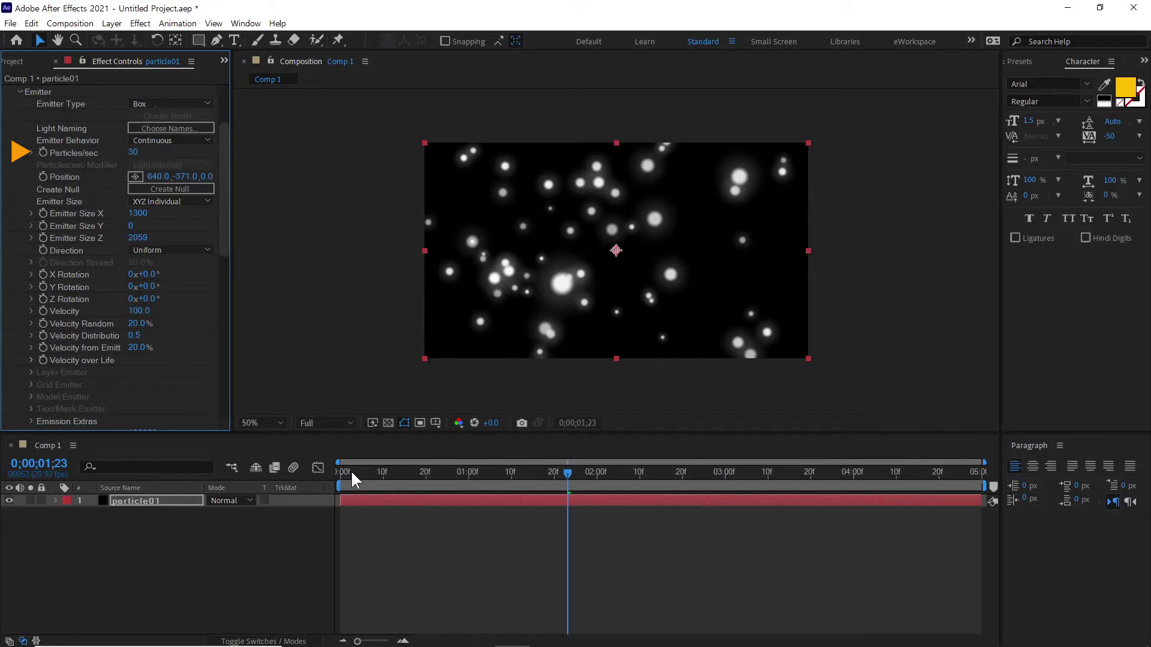
# Step: Play the composition from the start and scrub through it, ending at about 0;00;00;29, to check the particle motion
pyautogui.moveTo(352, 473); pyautogui.dragTo(329, 475)
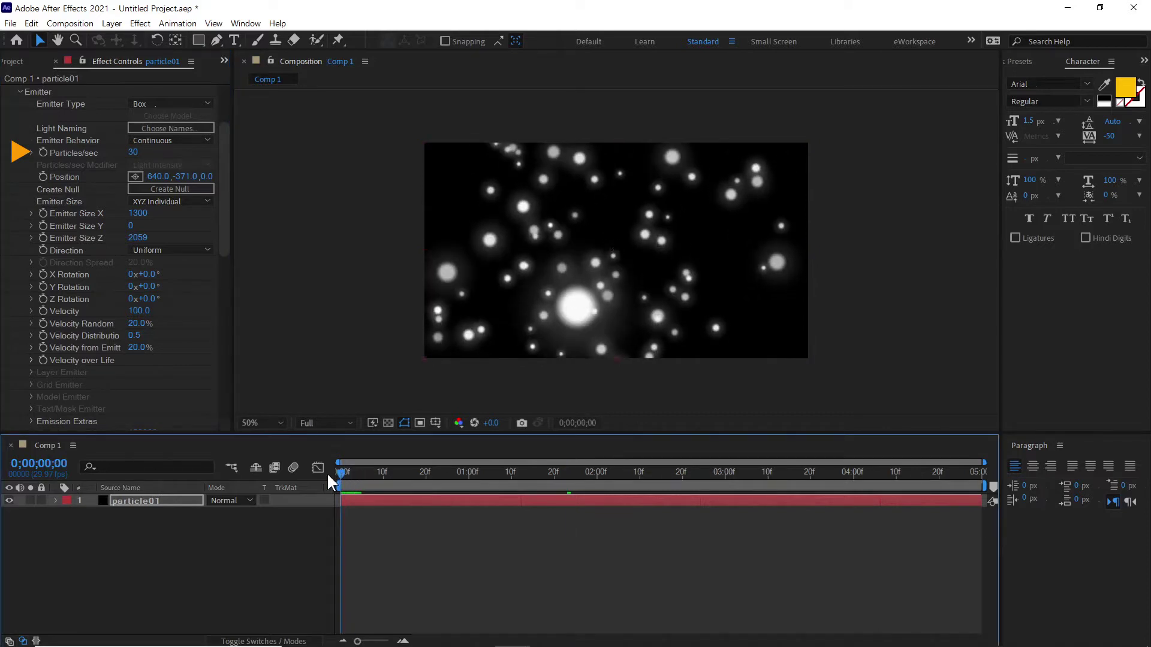
pyautogui.press('space')
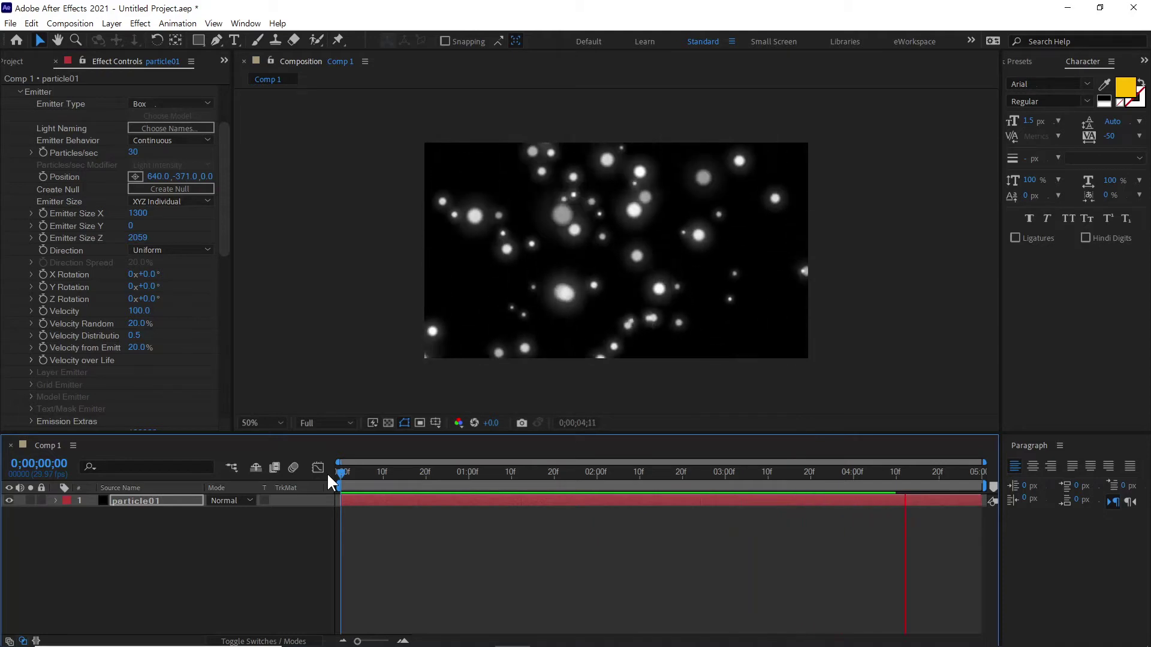
pyautogui.press('space')
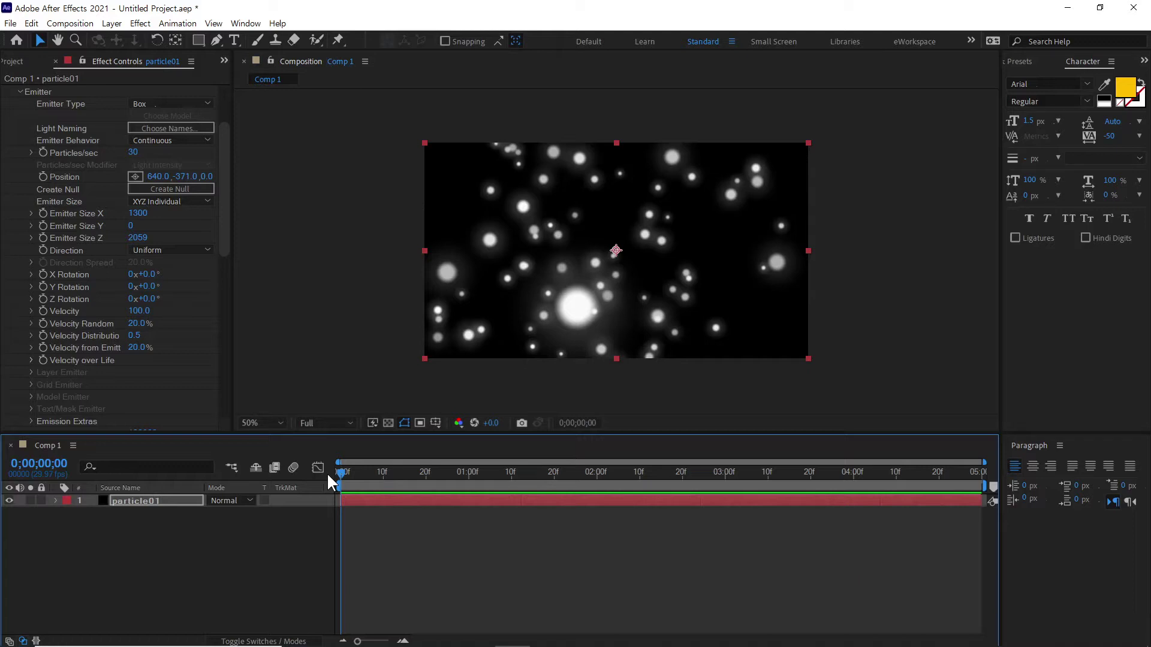
pyautogui.moveTo(341, 474); pyautogui.dragTo(683, 360)
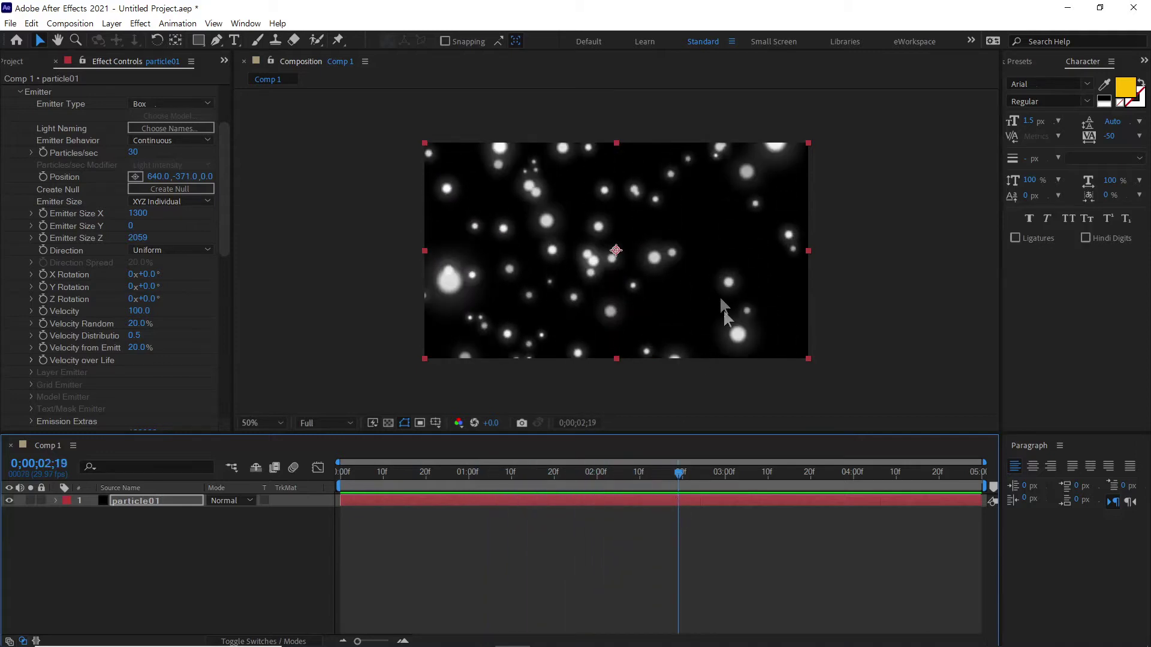
pyautogui.moveTo(354, 473); pyautogui.dragTo(462, 480)
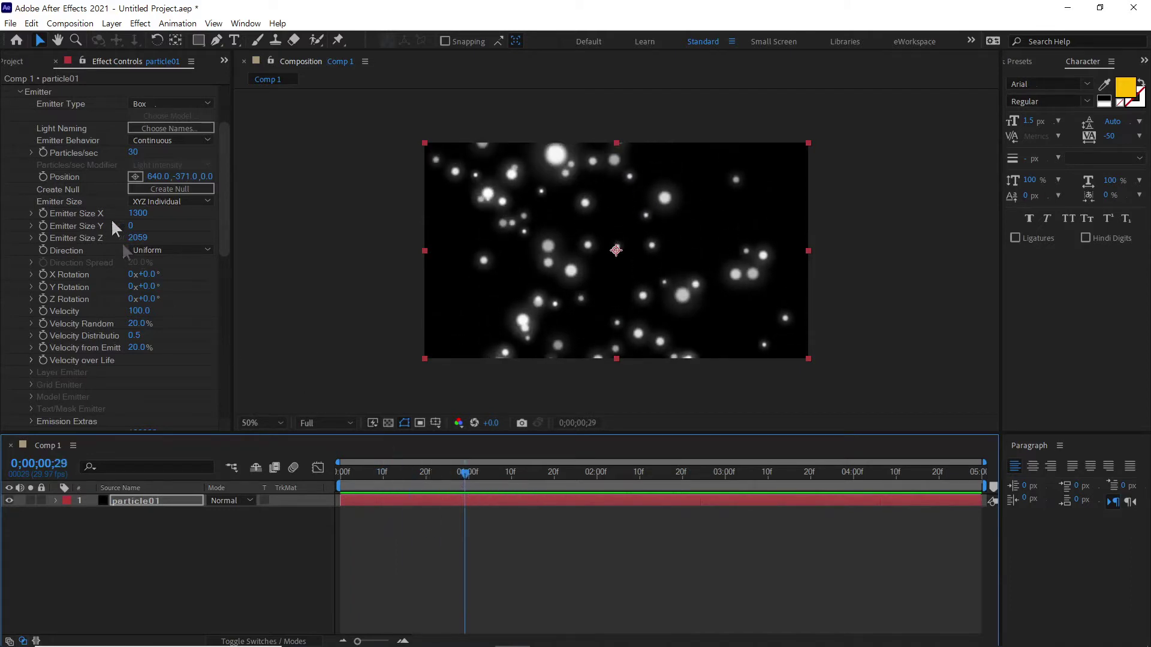
# Step: Set the Spin Amplitude in Particular's Fast Physics settings to 100
pyautogui.click(21, 91)
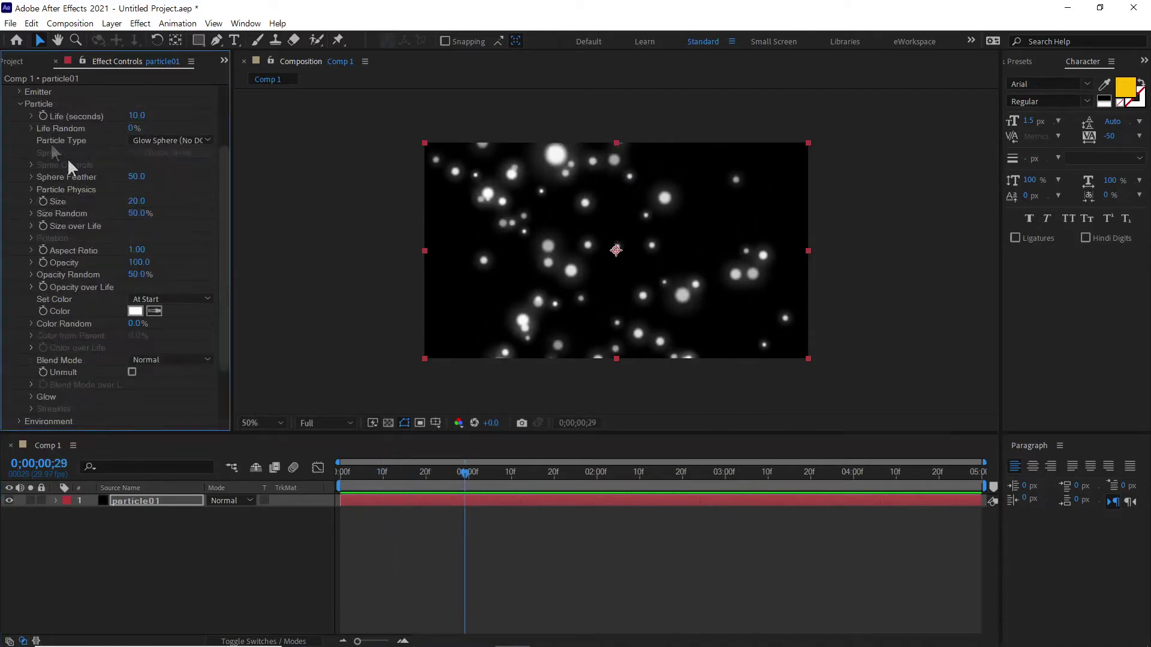
pyautogui.click(21, 103)
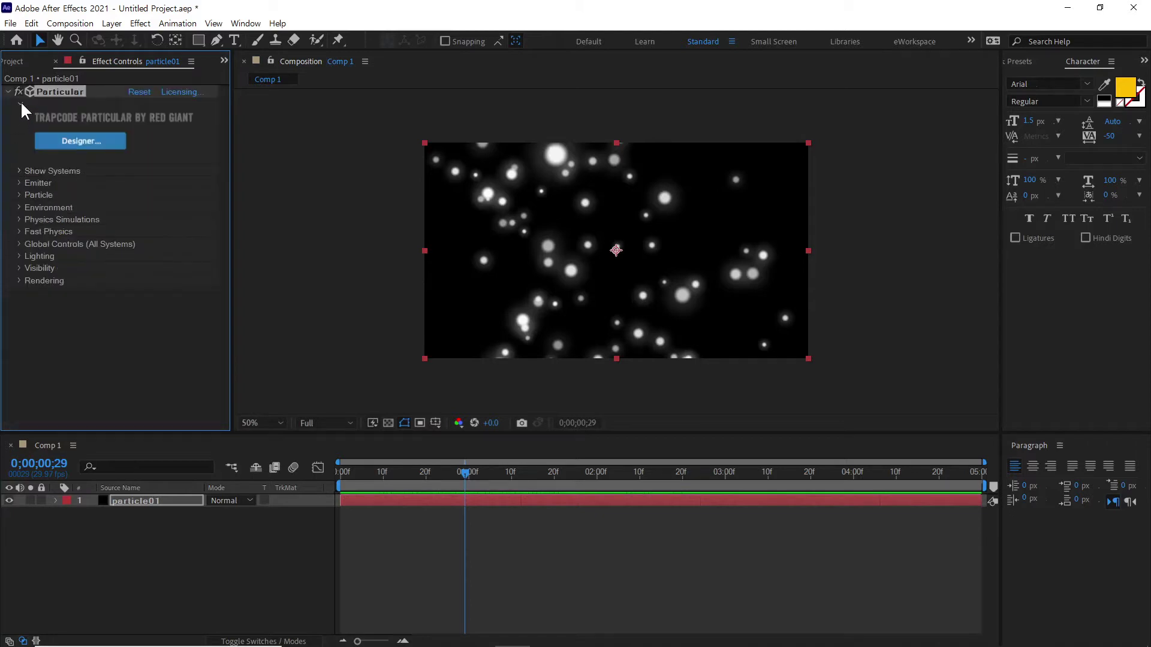
pyautogui.click(19, 232)
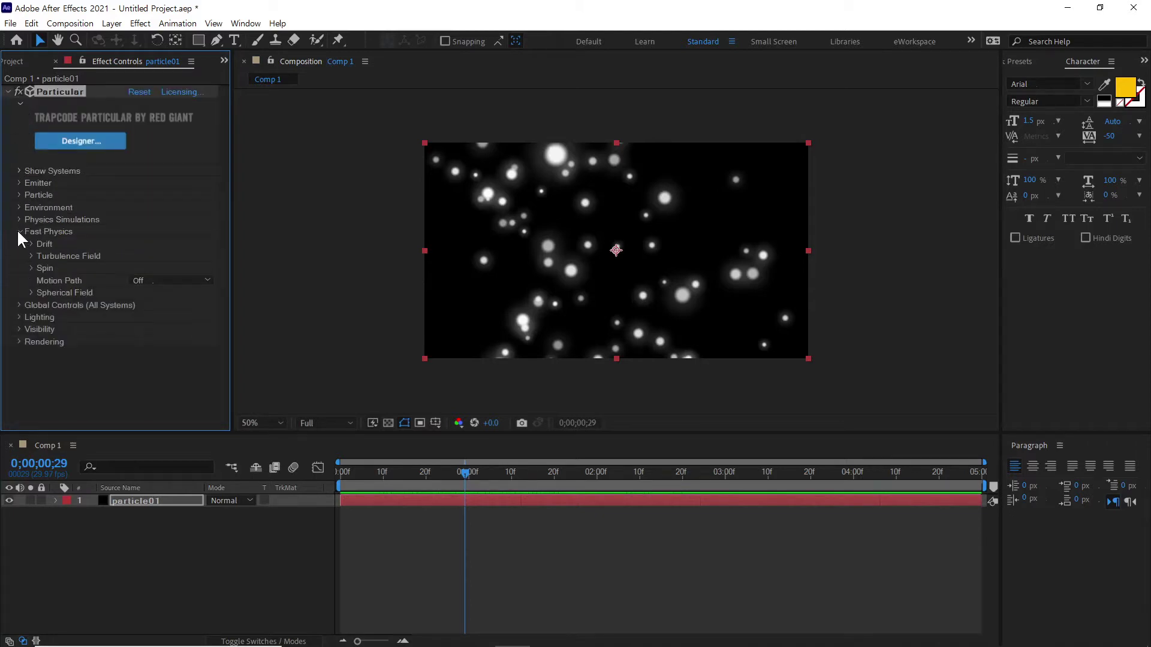
pyautogui.click(31, 268)
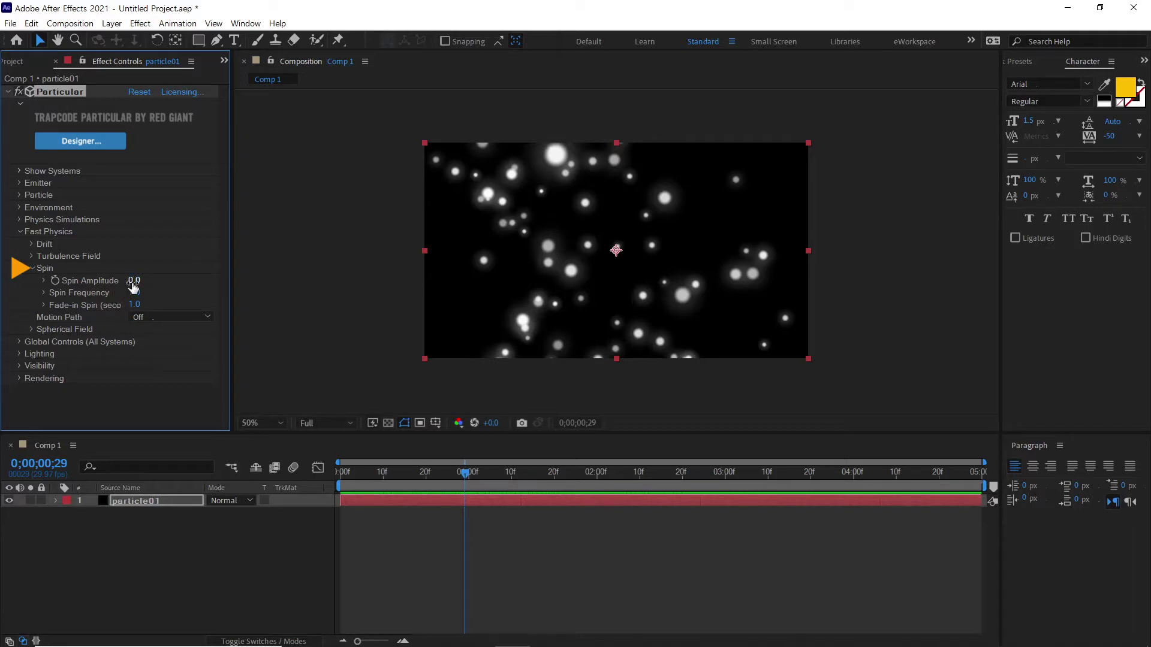
pyautogui.moveTo(133, 282); pyautogui.dragTo(672, 297)
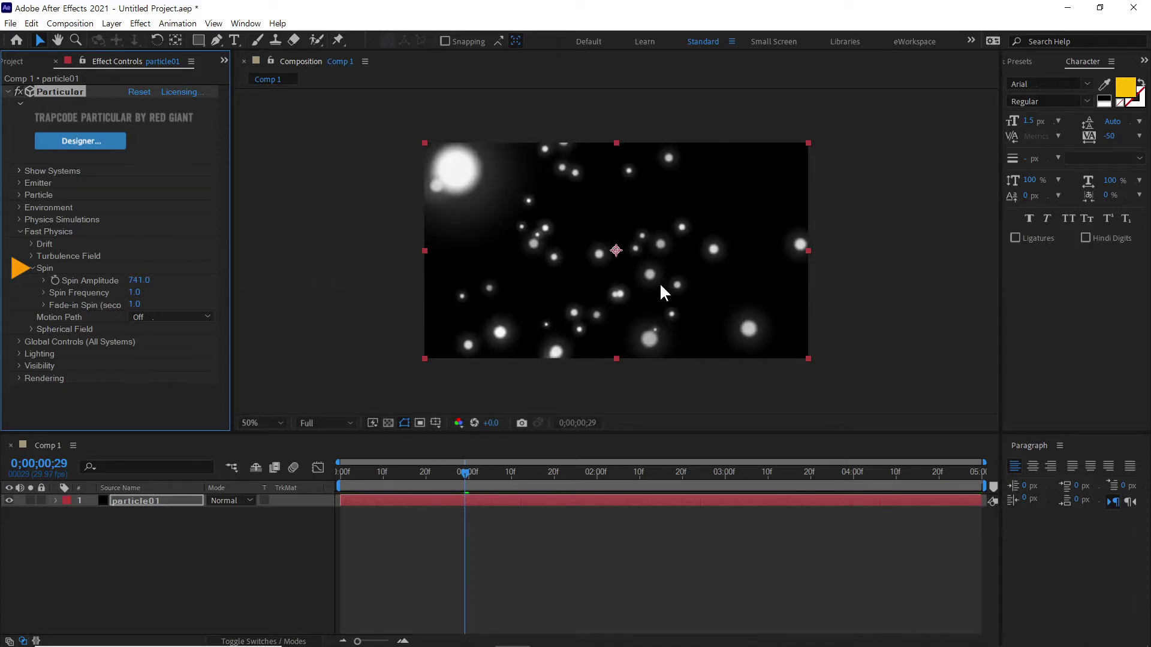
pyautogui.click(147, 280)
pyautogui.write('100')
pyautogui.press('Return')
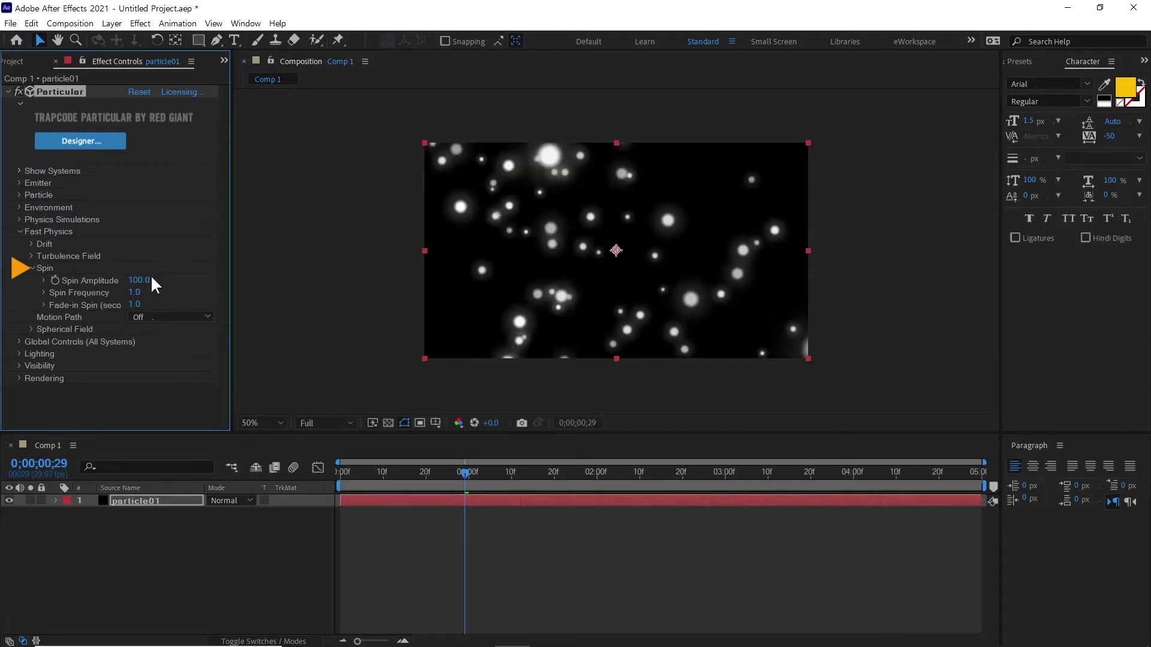
# Step: Play back the spinning particles and place the playhead at 0;00;00;07
pyautogui.moveTo(350, 478); pyautogui.dragTo(460, 485)
pyautogui.press('space')
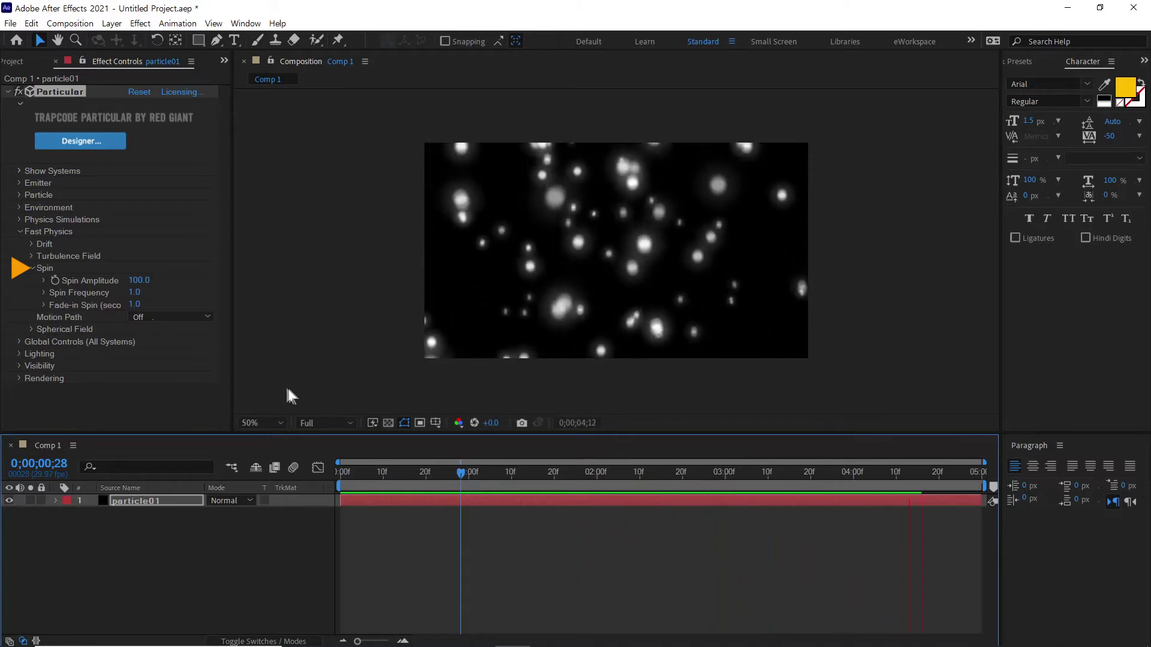
pyautogui.click(371, 473)
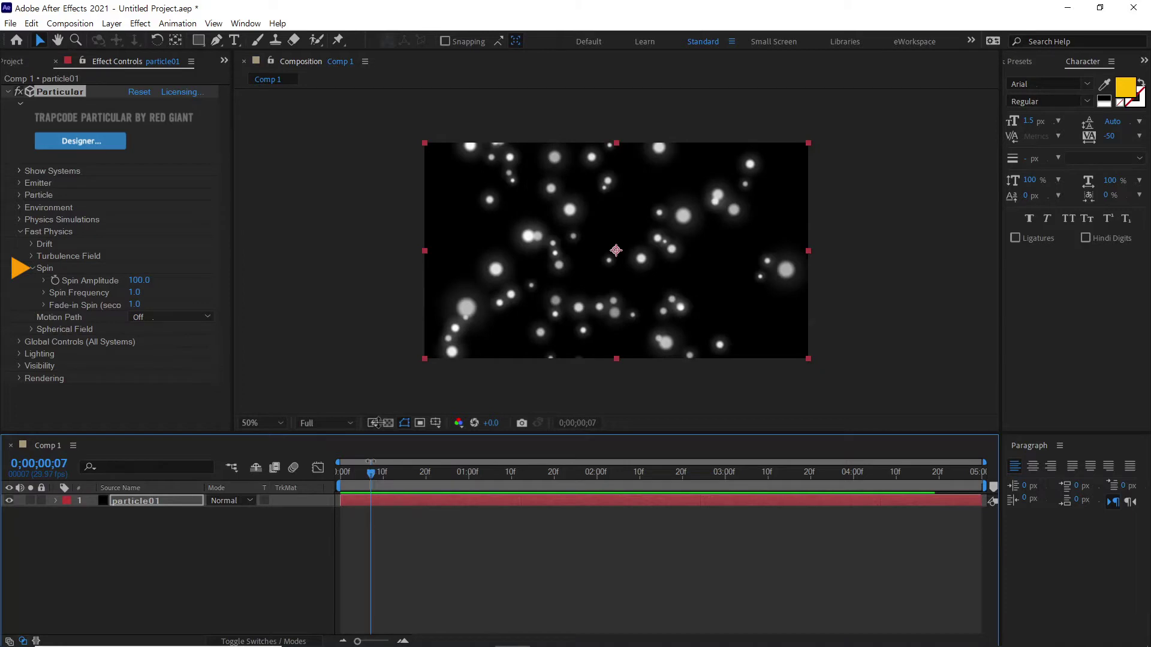
# Step: Try a Spin Frequency of 100 and play back the particle motion
pyautogui.click(133, 295)
pyautogui.write('100')
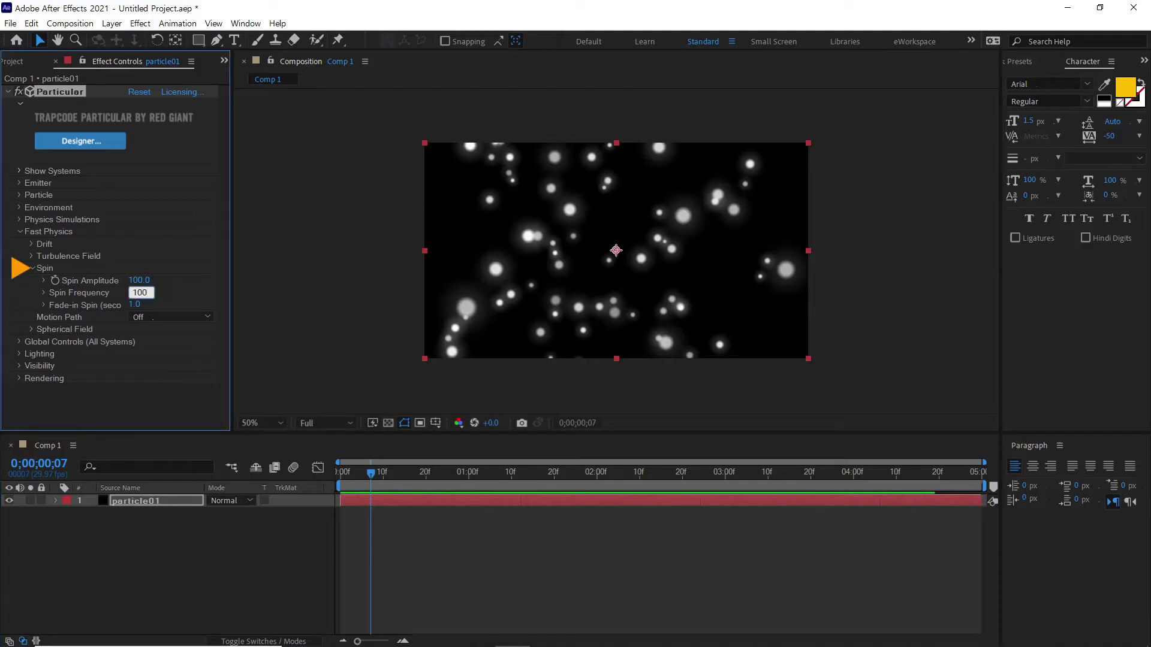
pyautogui.press('Return')
pyautogui.press('space')
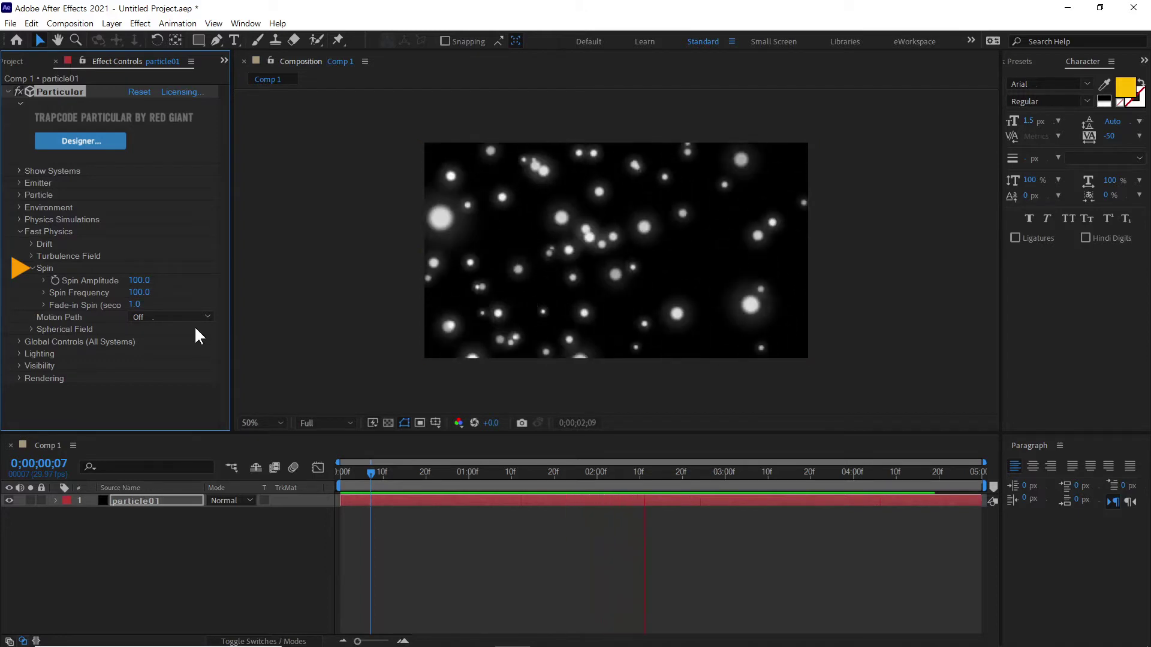
pyautogui.press('space')
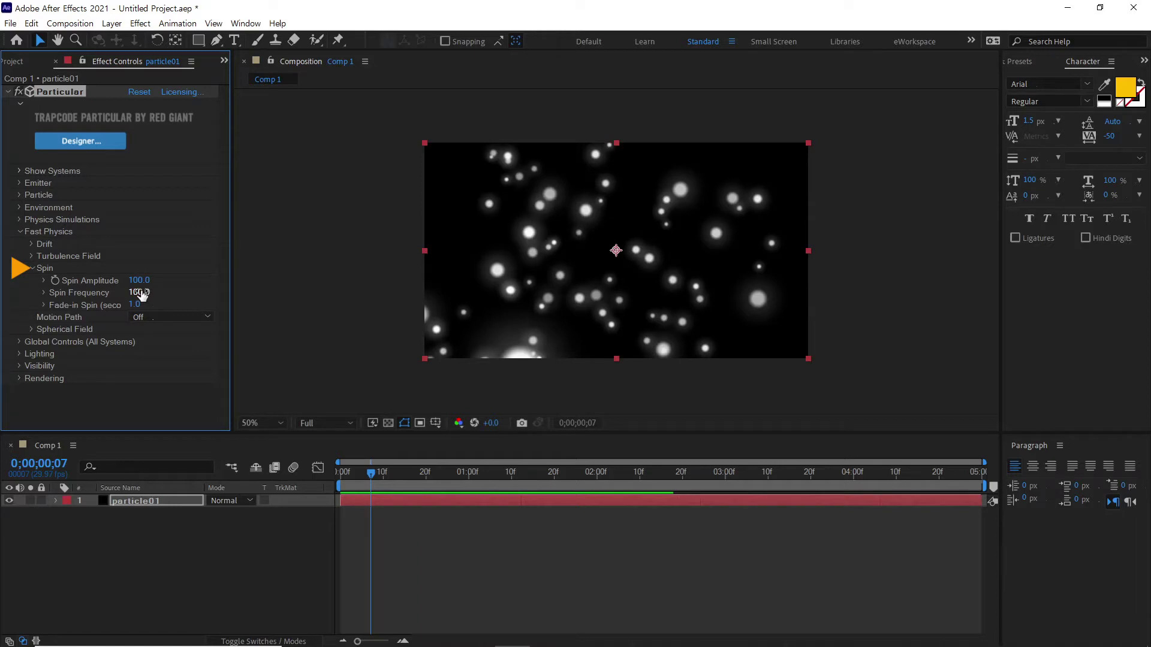
# Step: Set the Spin Frequency to 0.5 and play back the slower particle spin
pyautogui.write('0.5')
pyautogui.press('Return')
pyautogui.press('space')
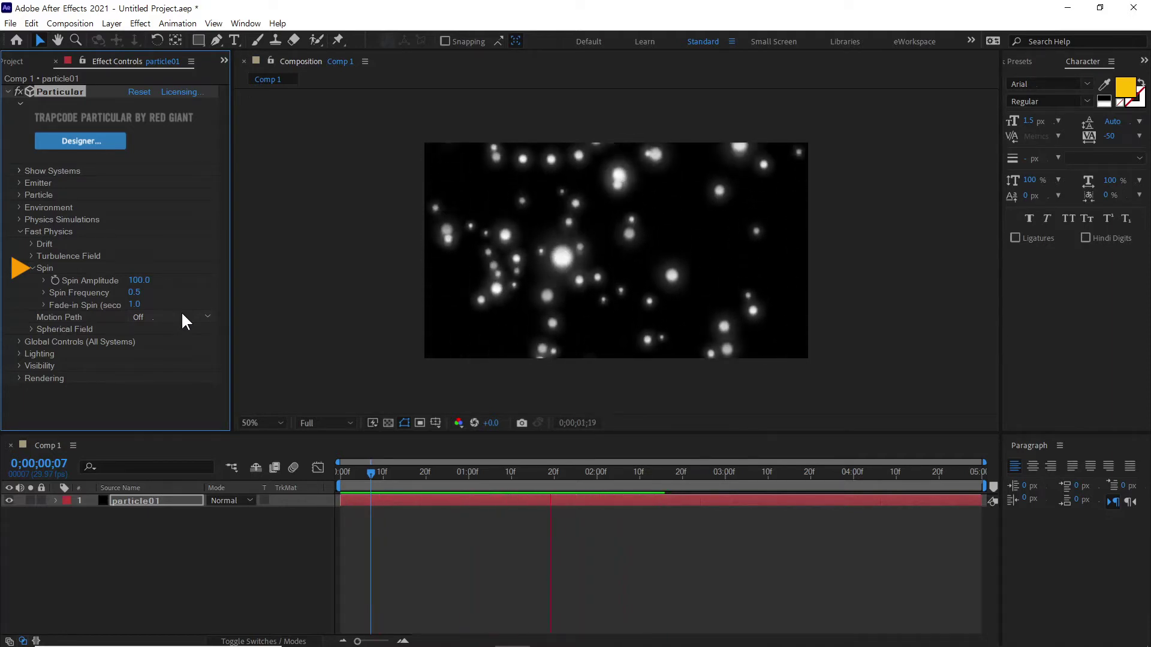
pyautogui.press('space')
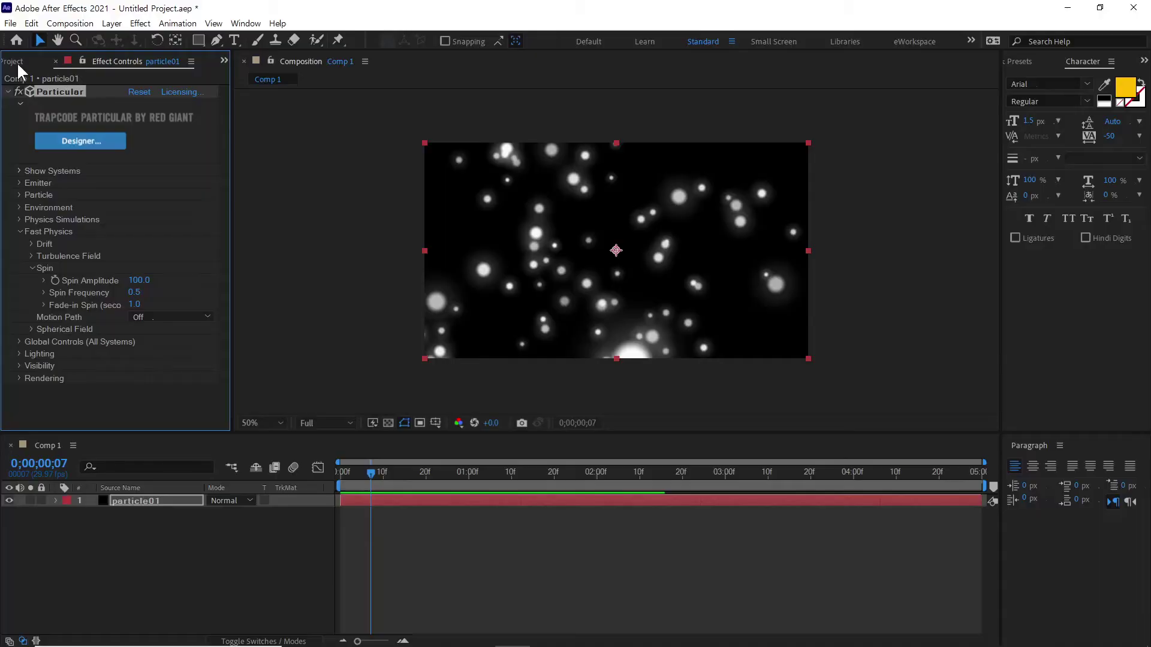
# Step: Create a new 200 × 200 px composition with the aspect ratio unlocked and a duration of 0;00;01;00
pyautogui.click(17, 62)
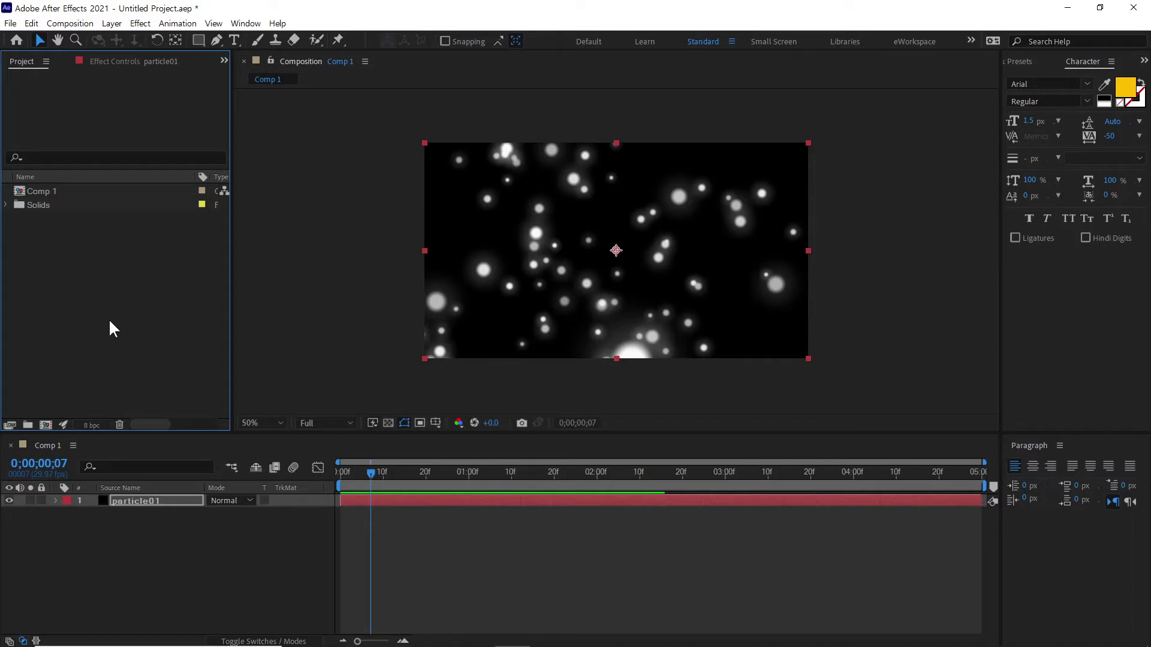
pyautogui.click(46, 425)
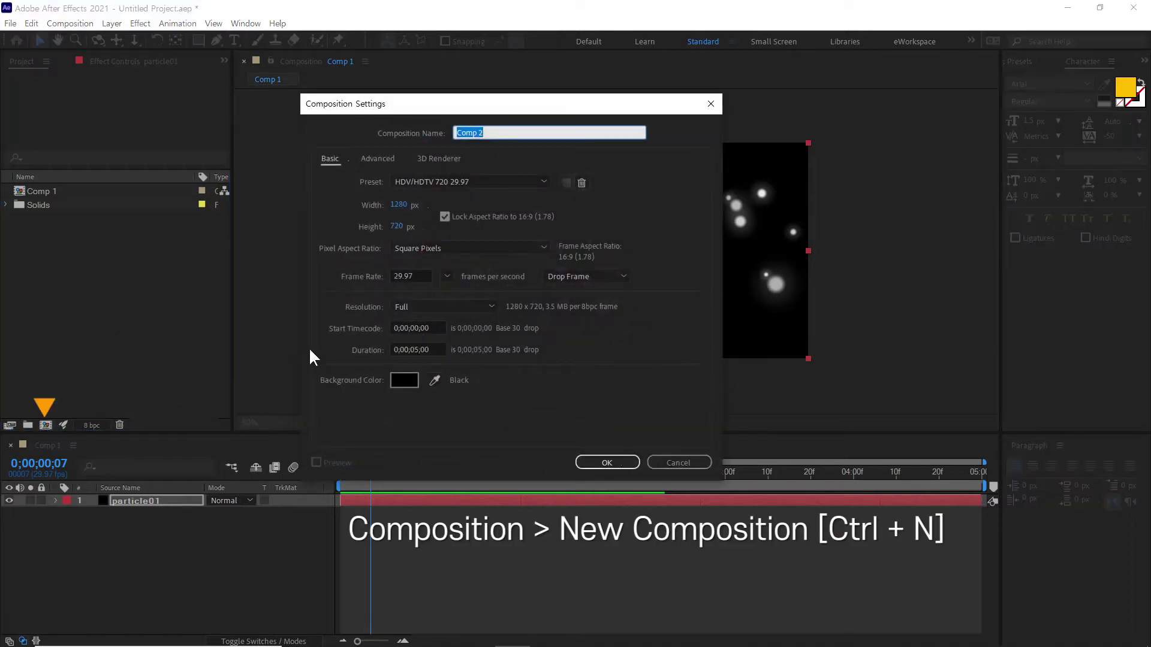
pyautogui.click(396, 206)
pyautogui.write('200')
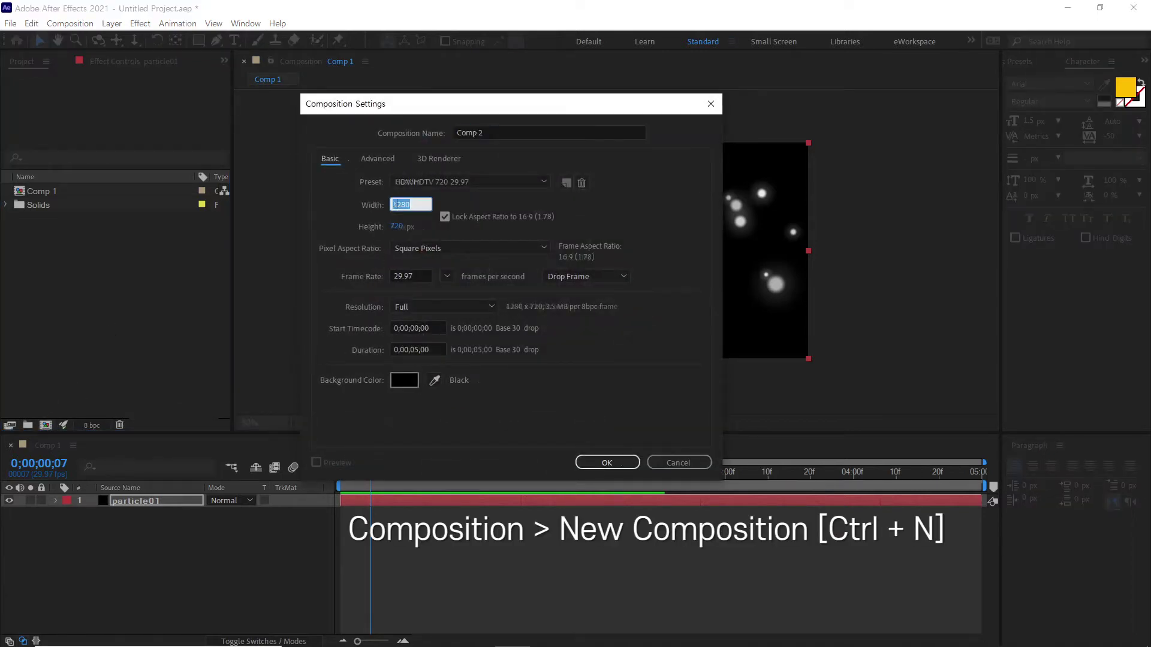
pyautogui.click(400, 231)
pyautogui.click(444, 217)
pyautogui.click(400, 232)
pyautogui.write('200')
pyautogui.click(320, 217)
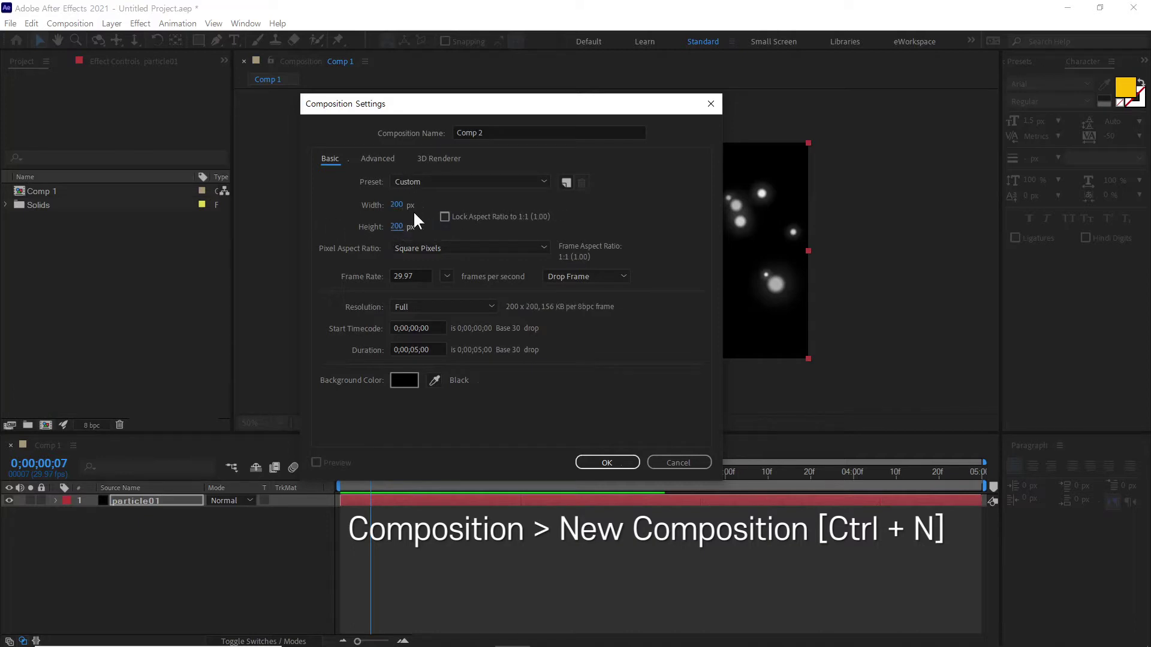
pyautogui.click(431, 349)
pyautogui.write('100')
pyautogui.click(602, 460)
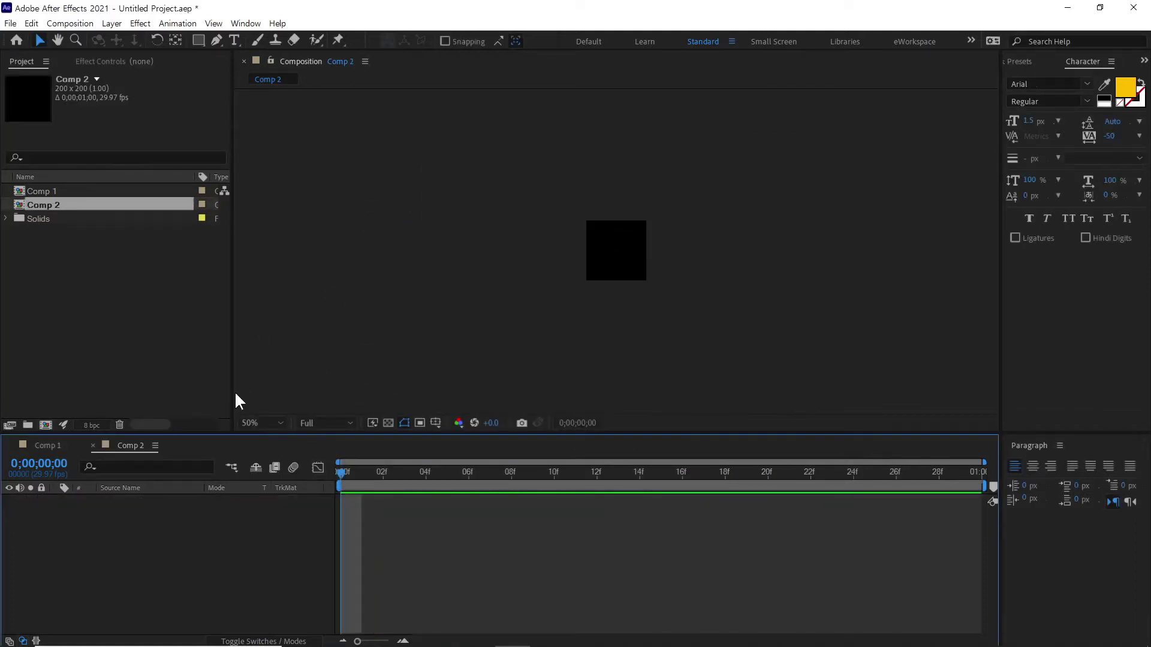
# Step: Draw an open five-point zigzag line with the Pen tool, running from the composition's lower left to its upper right
pyautogui.press('.')
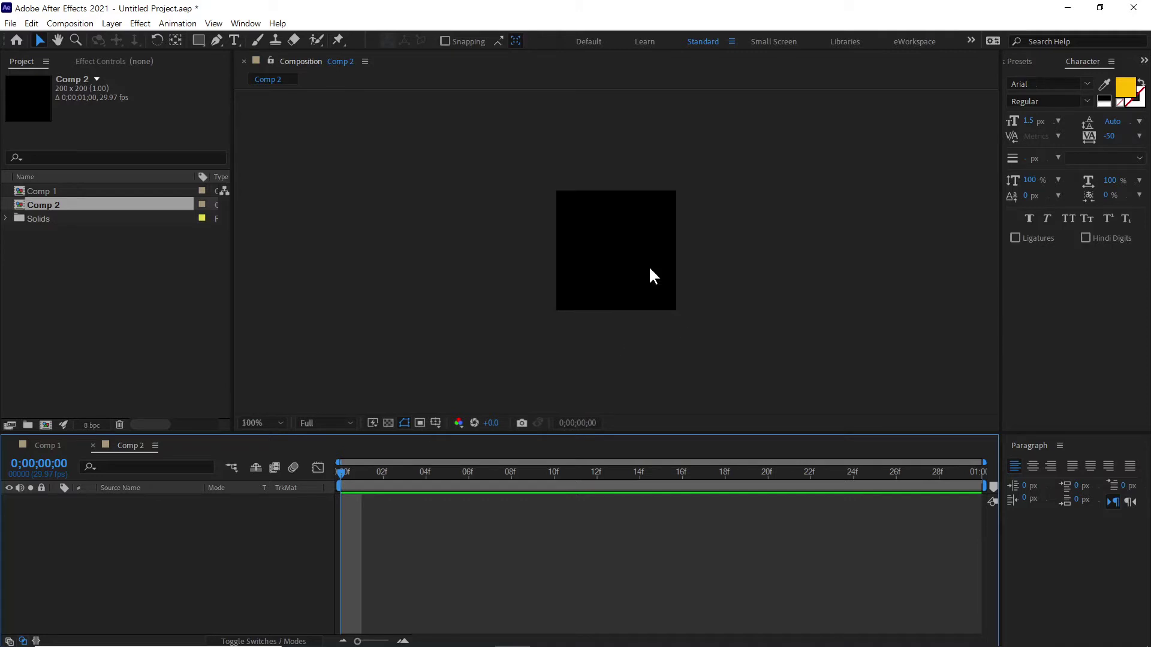
pyautogui.press('.')
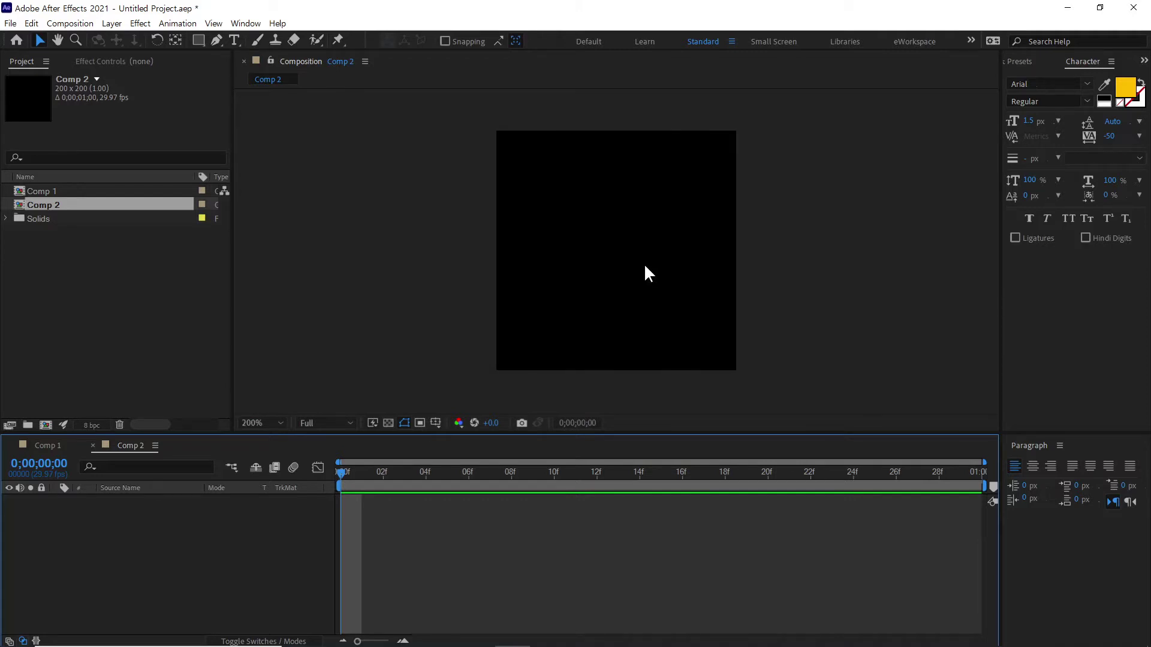
pyautogui.click(217, 40)
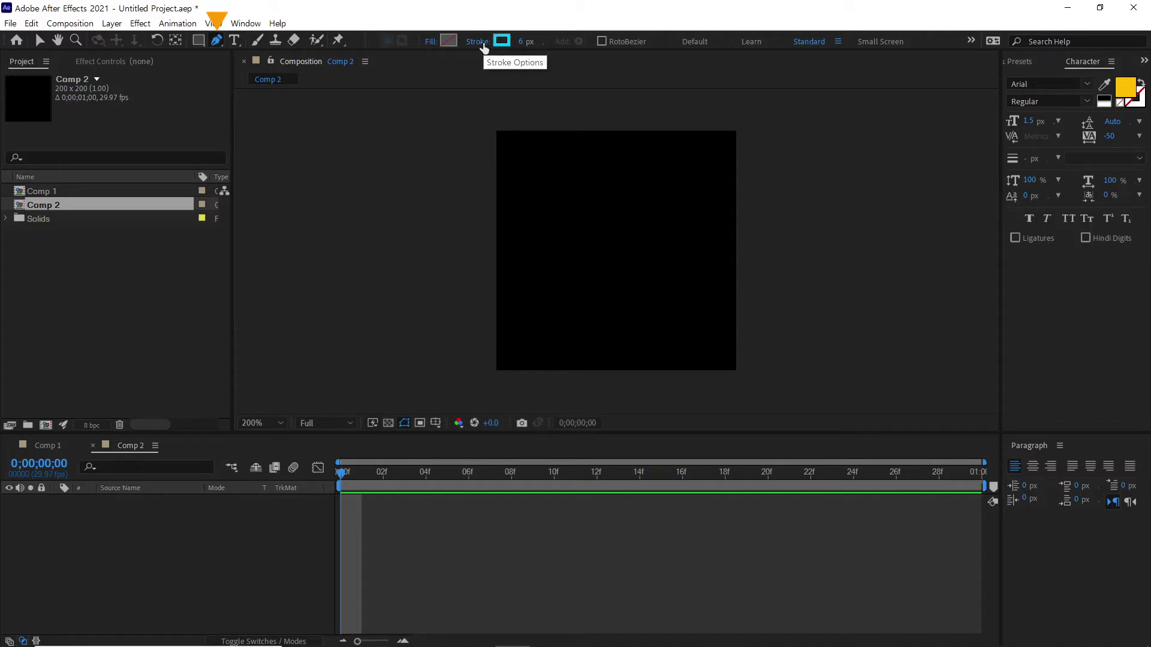
pyautogui.click(537, 340)
pyautogui.click(525, 253)
pyautogui.click(615, 268)
pyautogui.click(612, 185)
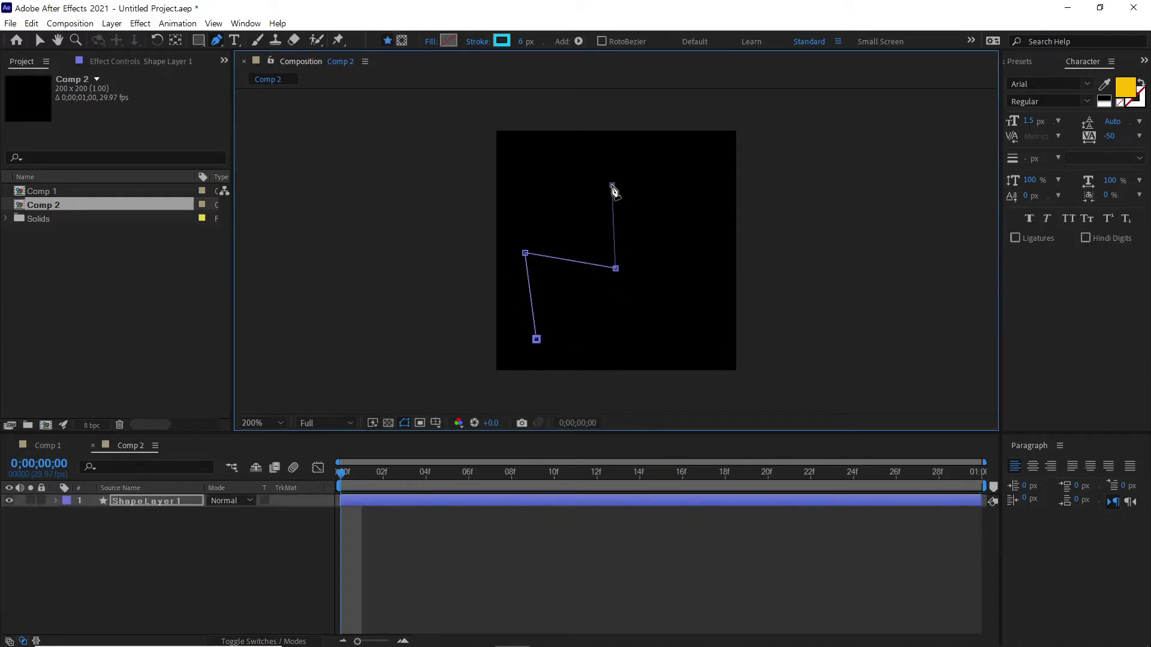
pyautogui.click(690, 178)
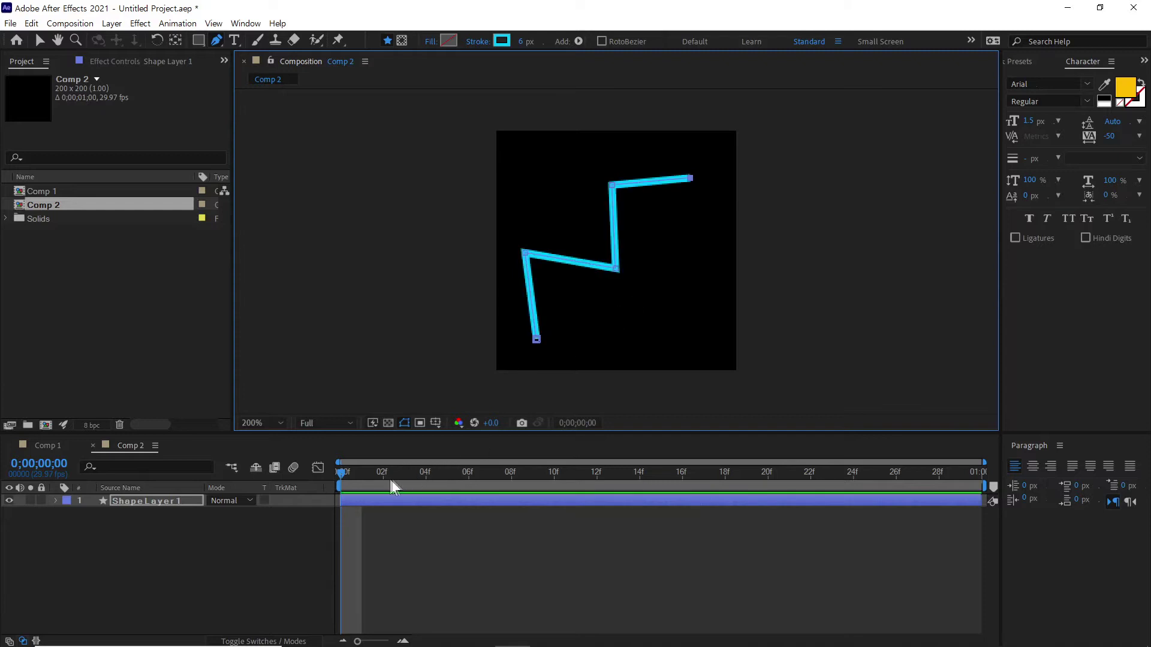
# Step: Set the zigzag line's stroke width to 15 px, and hide and deselect its shape layer
pyautogui.click(526, 42)
pyautogui.write('15')
pyautogui.press('Return')
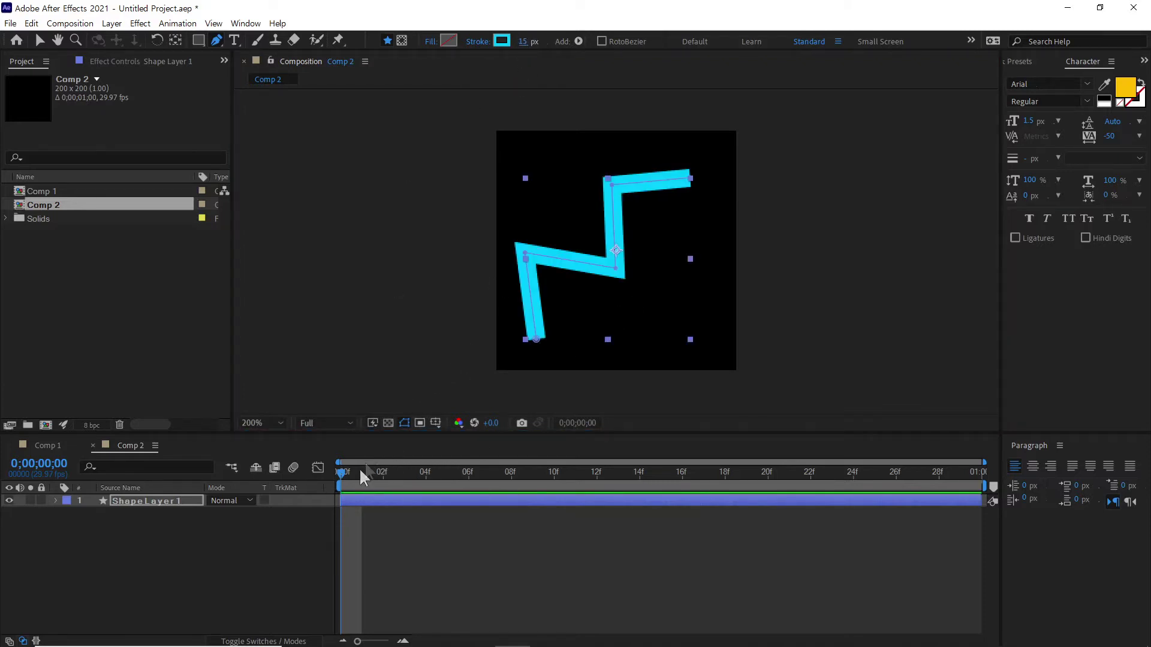
pyautogui.click(275, 532)
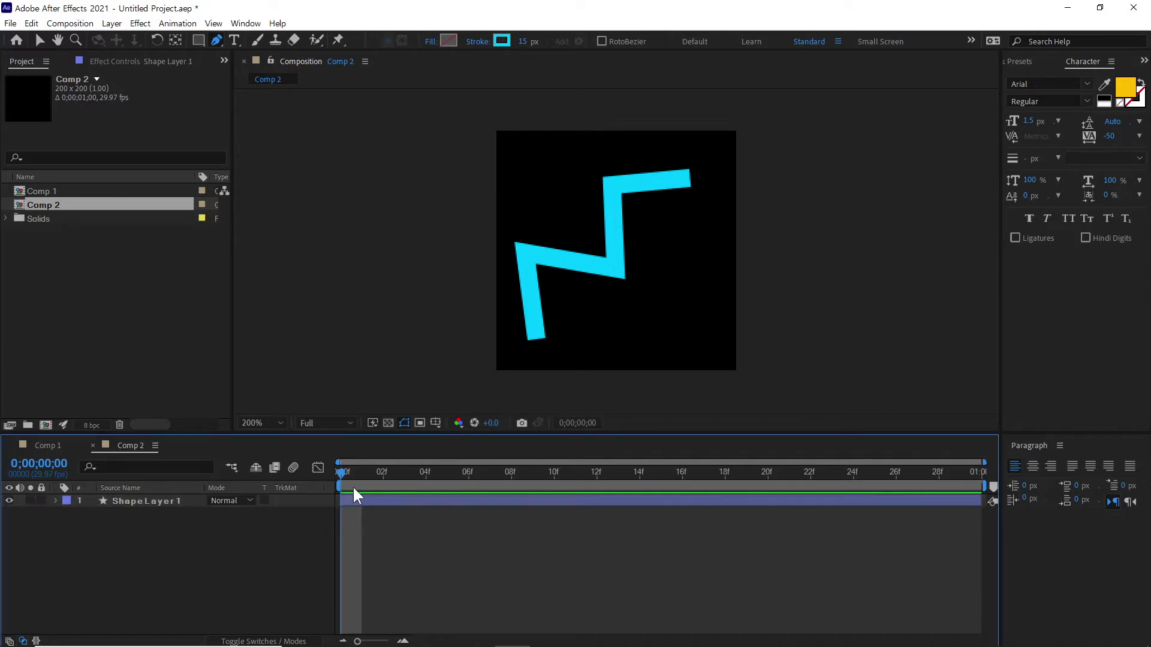
pyautogui.click(347, 498)
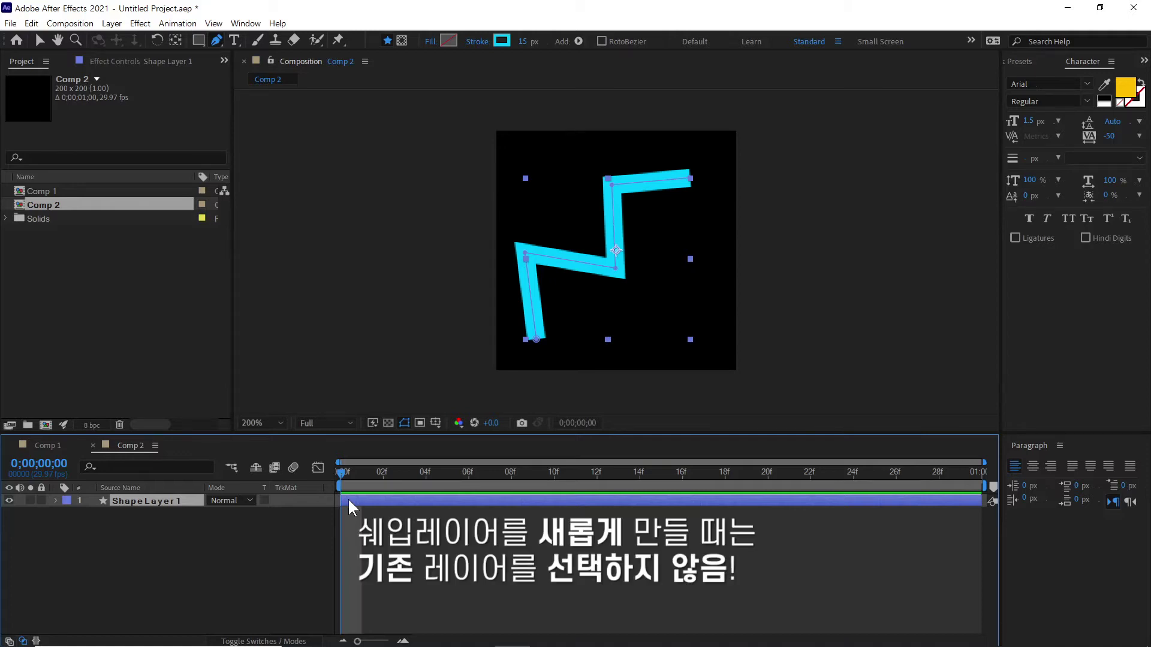
pyautogui.click(9, 500)
pyautogui.click(100, 555)
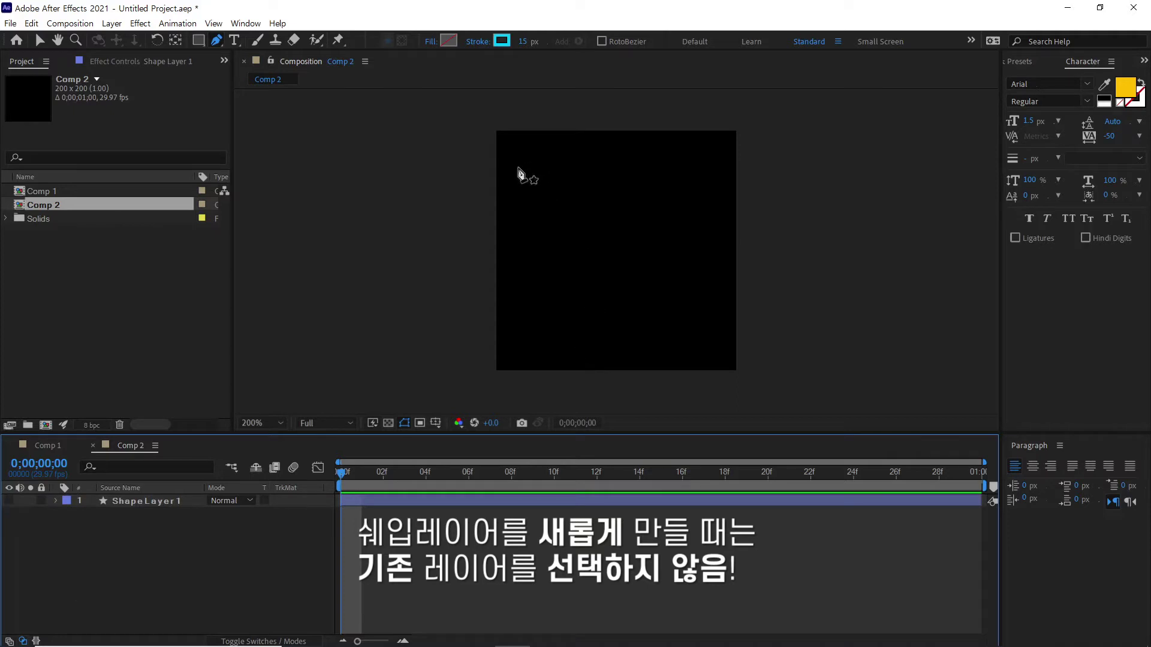
# Step: Draw an open eight-point jagged line across the composition as a new shape layer and hide that layer
pyautogui.click(514, 261)
pyautogui.click(541, 208)
pyautogui.click(555, 270)
pyautogui.click(588, 228)
pyautogui.click(582, 344)
pyautogui.click(668, 238)
pyautogui.click(669, 317)
pyautogui.click(710, 288)
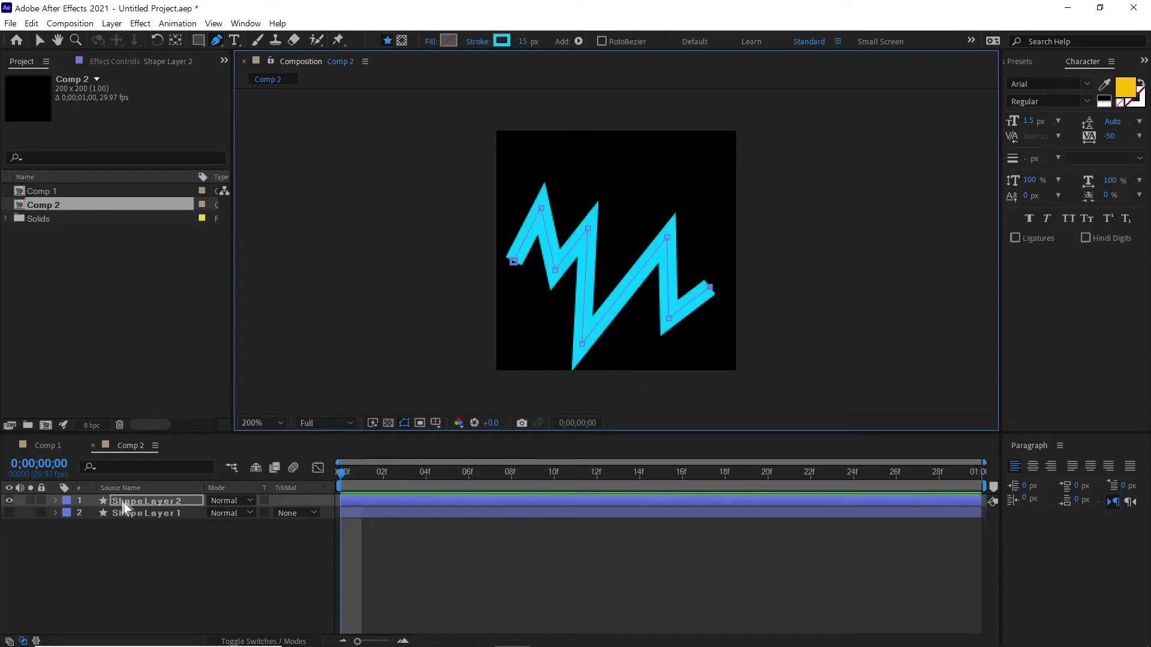
pyautogui.click(38, 508)
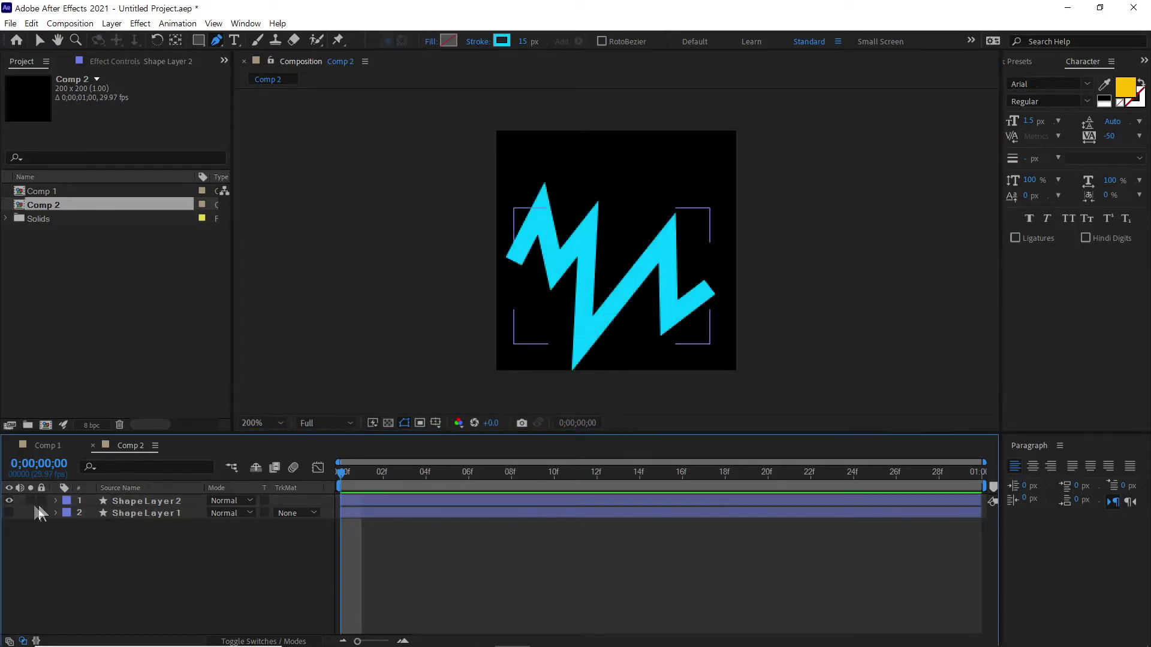
pyautogui.click(8, 500)
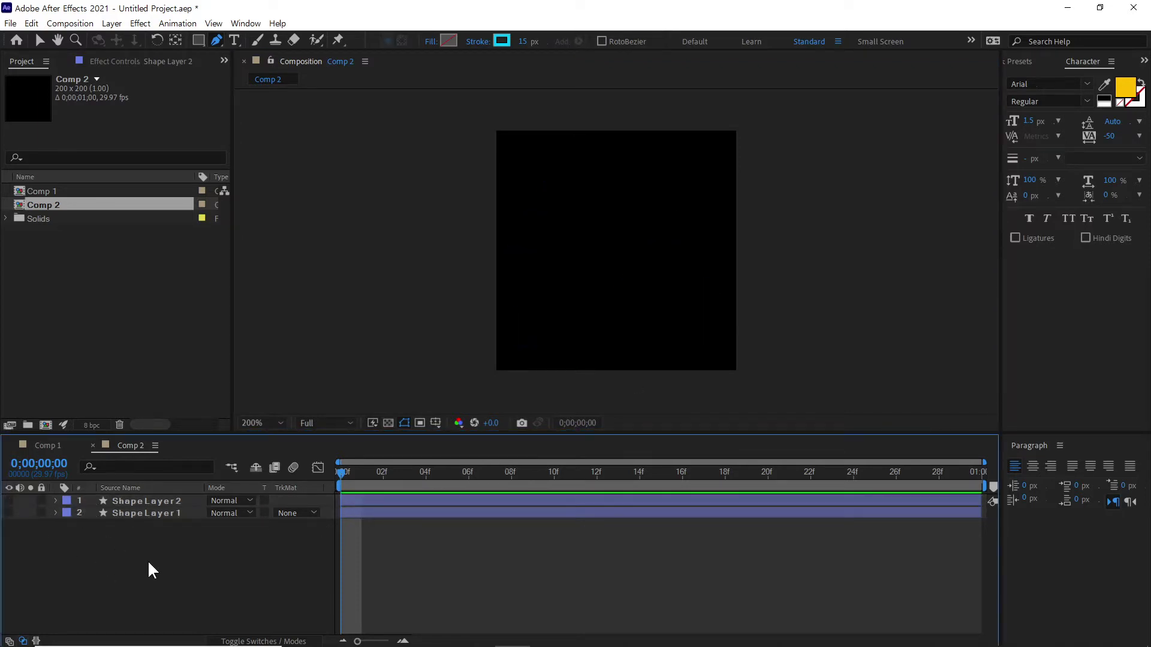
# Step: Draw a curved line with two loops as a new shape layer, winding from upper left to lower right
pyautogui.click(535, 180)
pyautogui.moveTo(567, 268); pyautogui.dragTo(616, 266)
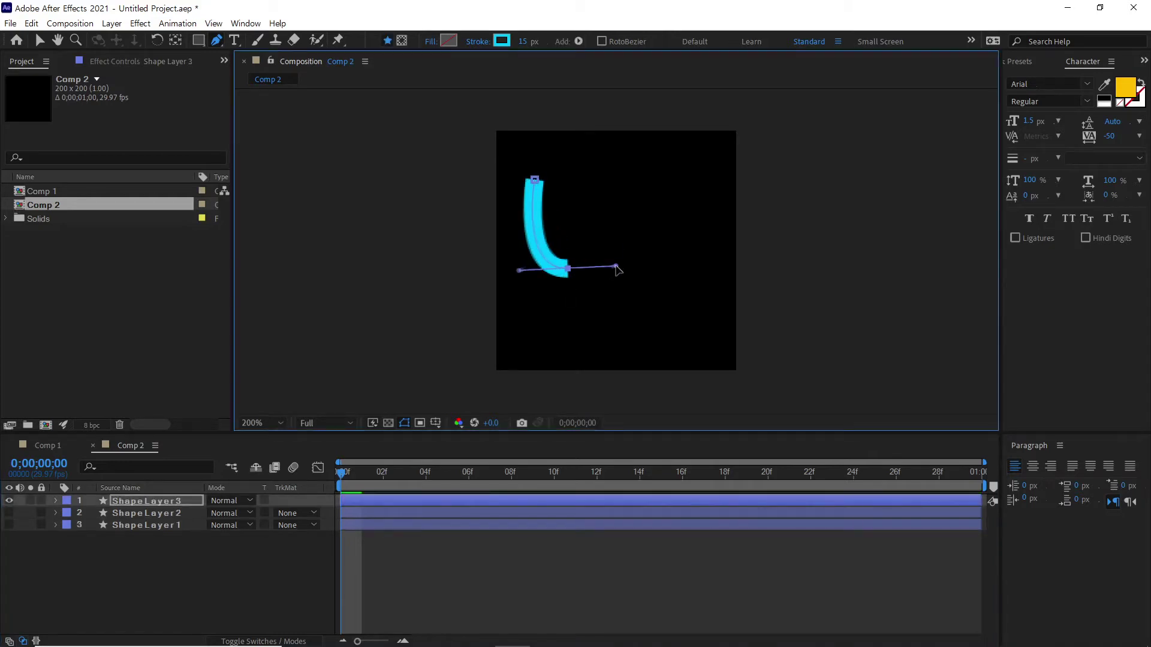
pyautogui.moveTo(627, 213); pyautogui.dragTo(587, 204)
pyautogui.moveTo(585, 293); pyautogui.dragTo(612, 306)
pyautogui.moveTo(697, 290); pyautogui.dragTo(737, 311)
pyautogui.moveTo(627, 337)
pyautogui.mouseDown()
pyautogui.moveTo(675, 360)
pyautogui.moveTo(679, 403)
pyautogui.mouseUp()
# Step: Change the looping line's stroke color to light purple CC81FF and hide its layer
pyautogui.click(40, 40)
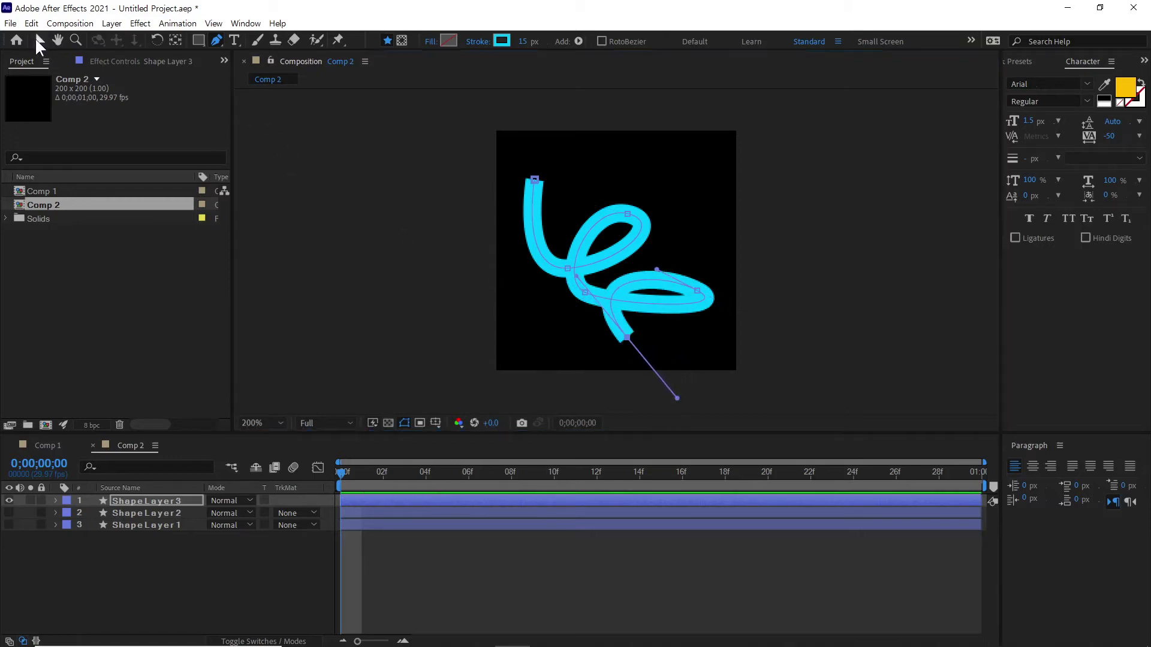
pyautogui.click(618, 41)
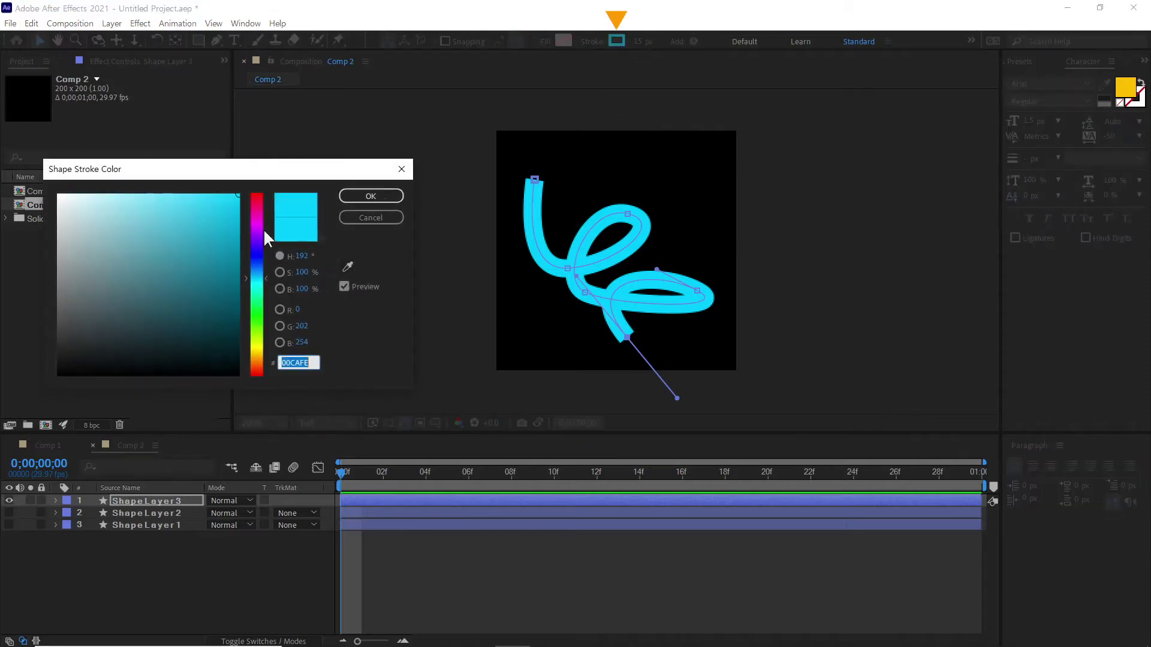
pyautogui.click(257, 229)
pyautogui.moveTo(228, 198); pyautogui.dragTo(145, 191)
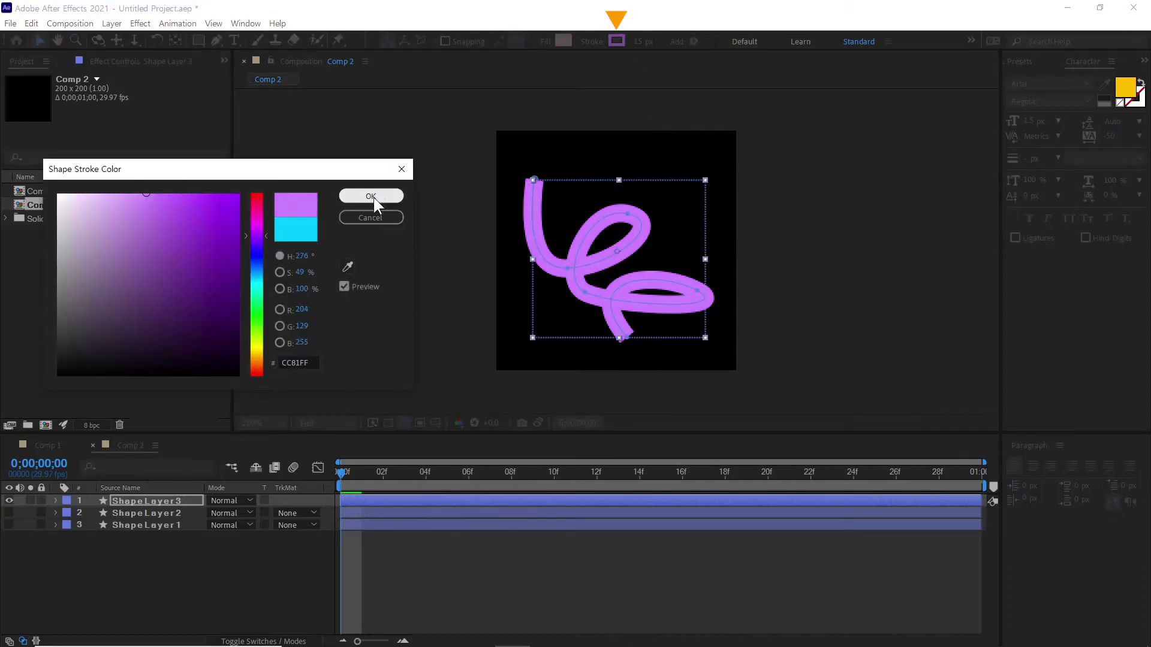
pyautogui.click(371, 196)
pyautogui.click(8, 500)
# Step: Show Shape Layer 2, recolor its jagged line's stroke to mint green, and hide the layer again
pyautogui.click(8, 512)
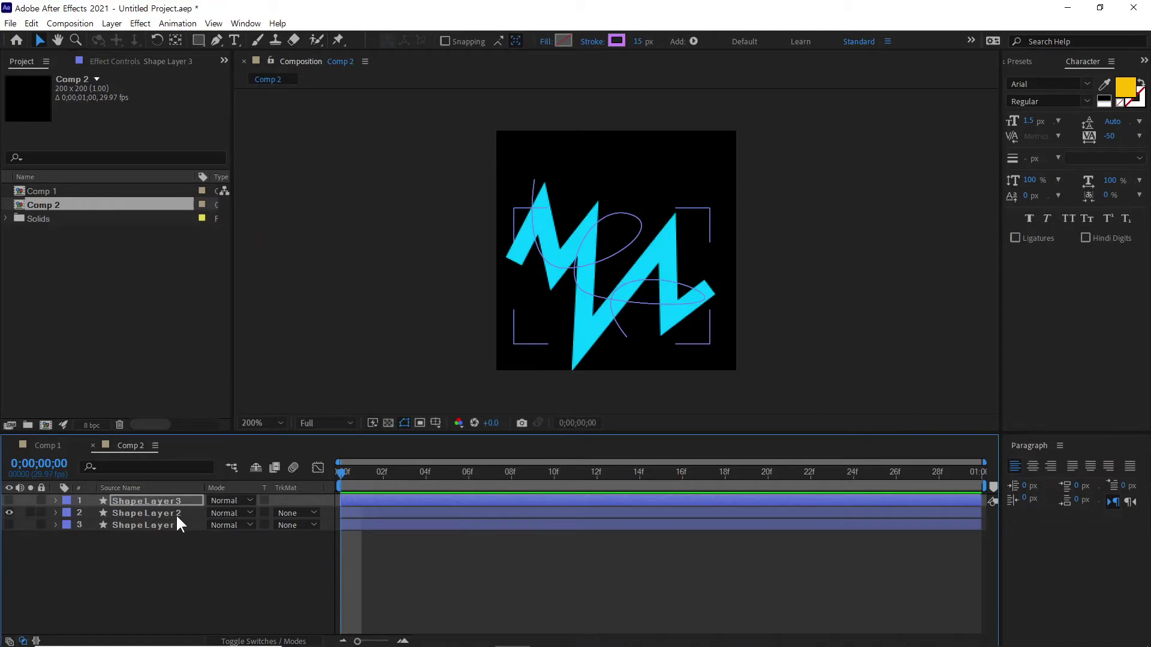
pyautogui.click(164, 512)
pyautogui.click(618, 41)
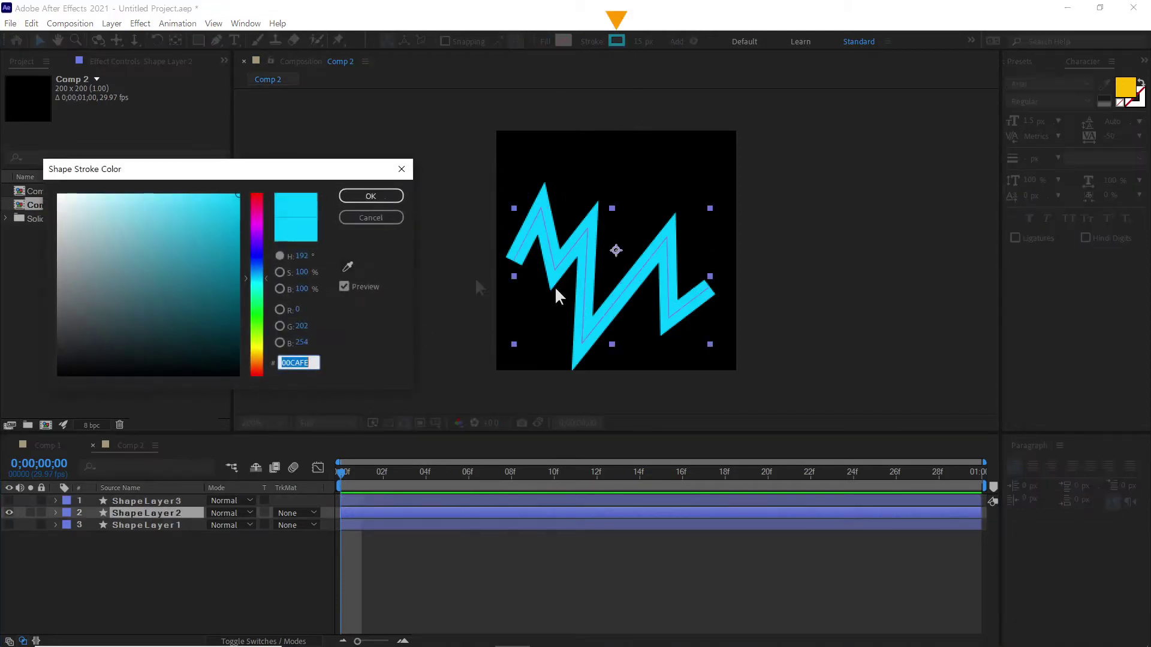
pyautogui.moveTo(250, 261)
pyautogui.mouseDown()
pyautogui.moveTo(260, 321)
pyautogui.moveTo(262, 296)
pyautogui.mouseUp()
pyautogui.moveTo(182, 240); pyautogui.dragTo(169, 198)
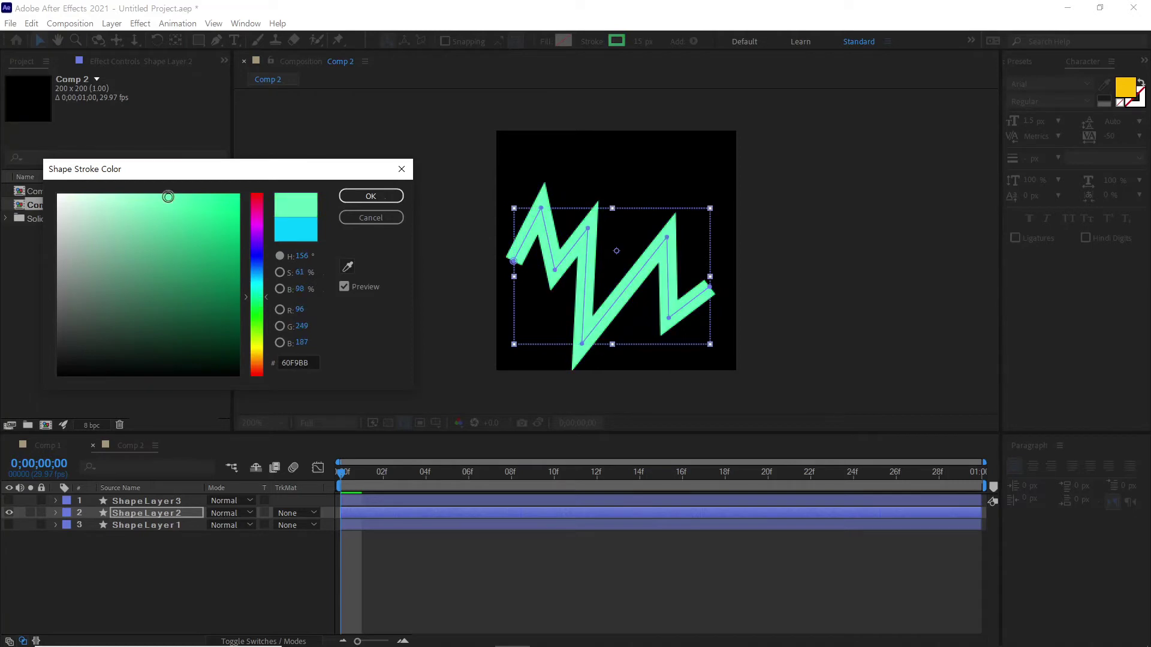
pyautogui.click(372, 196)
pyautogui.click(9, 513)
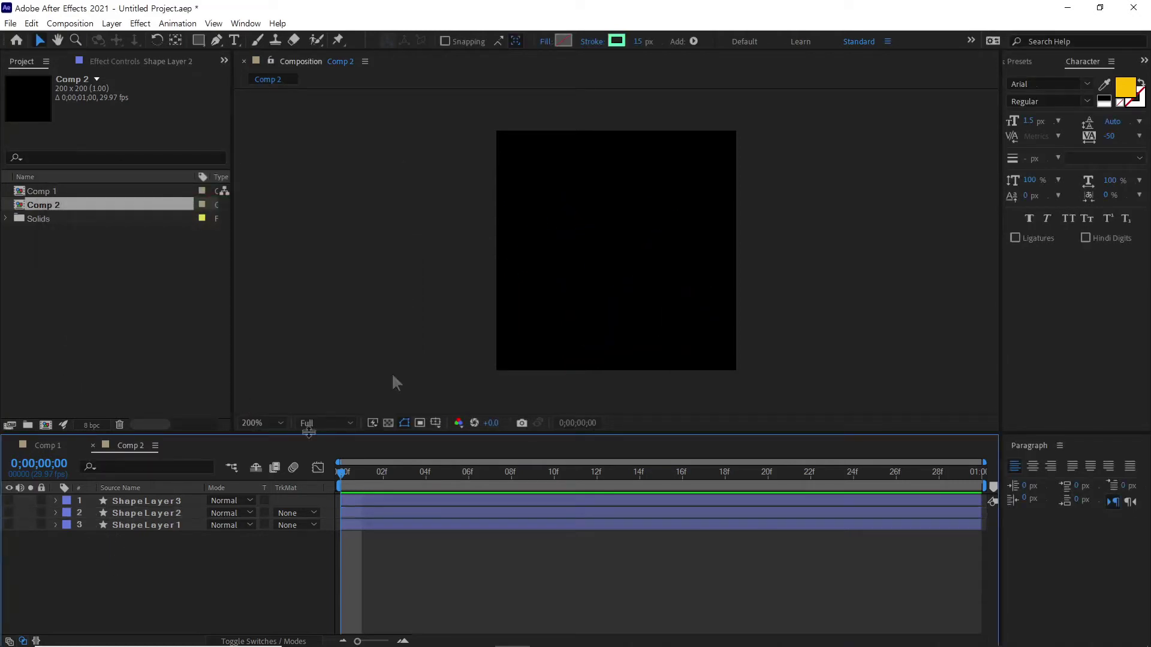
# Step: Set the Pen tool to draw new shapes with a solid yellow fill and a 0 px stroke
pyautogui.click(214, 39)
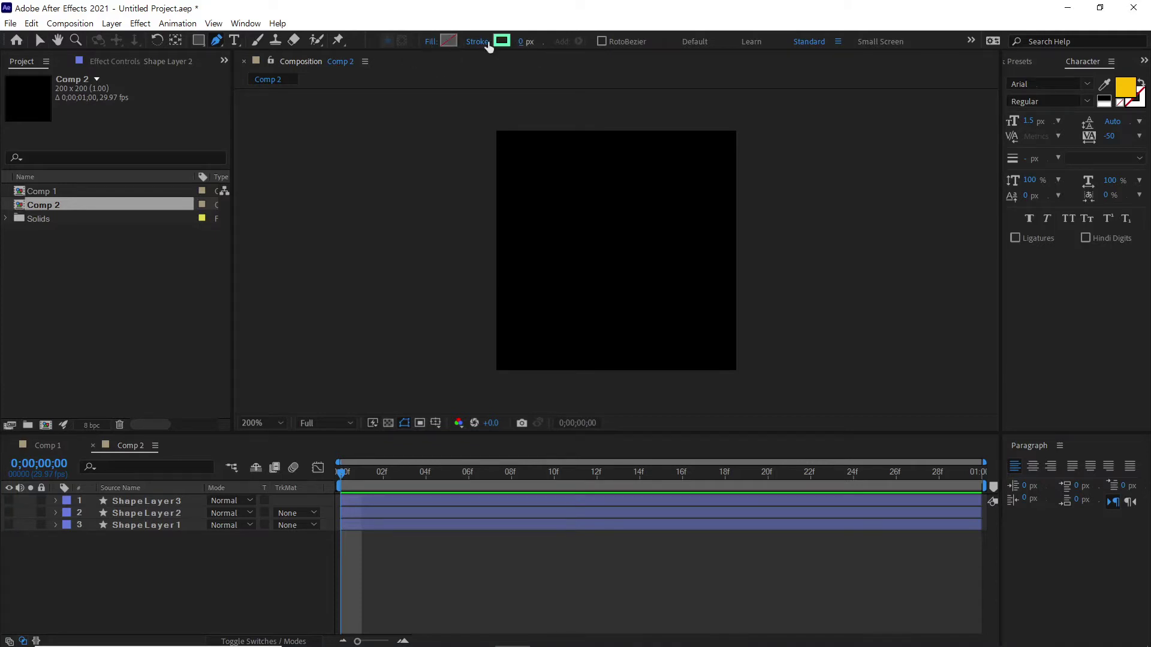
pyautogui.click(449, 40)
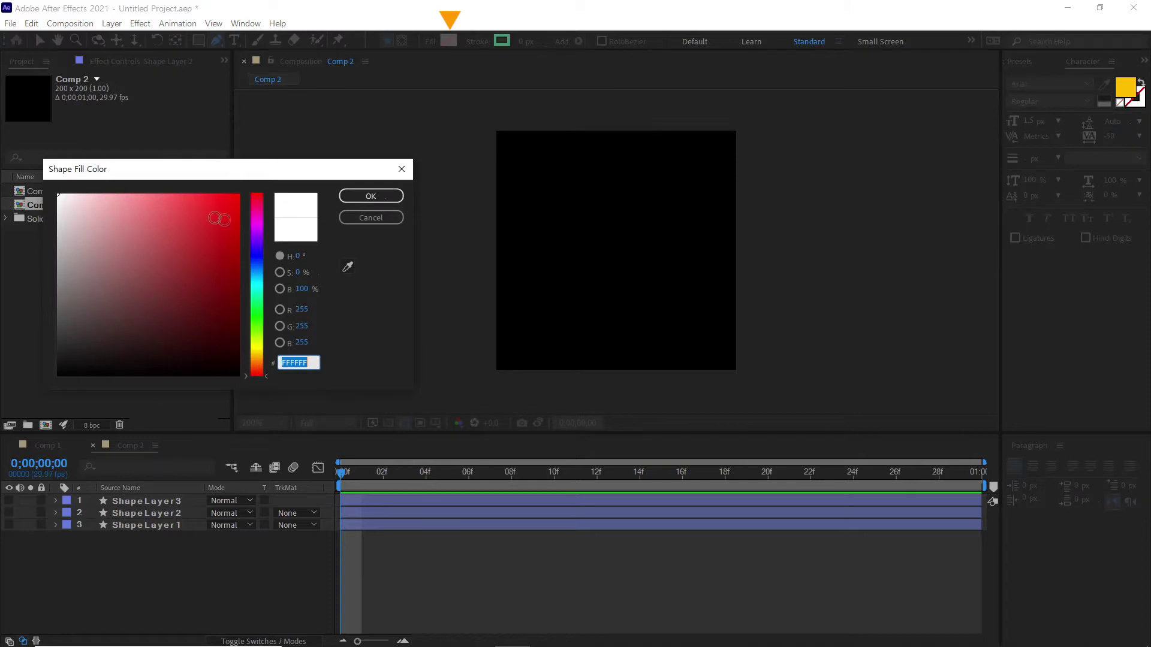
pyautogui.click(256, 354)
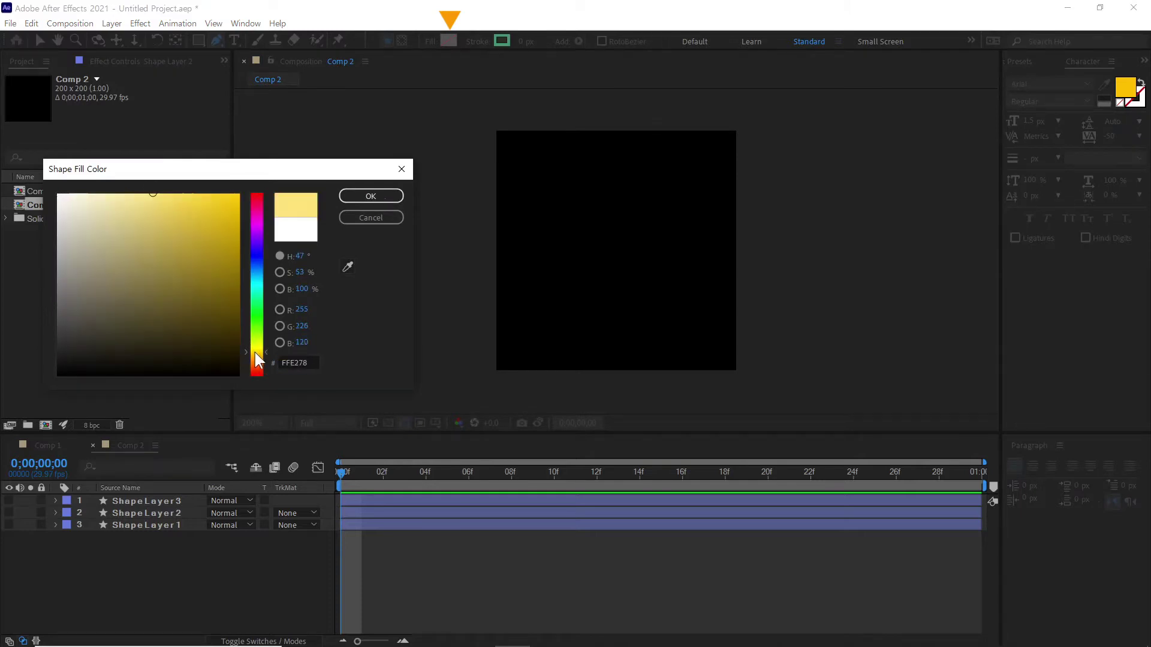
pyautogui.click(183, 194)
pyautogui.click(365, 196)
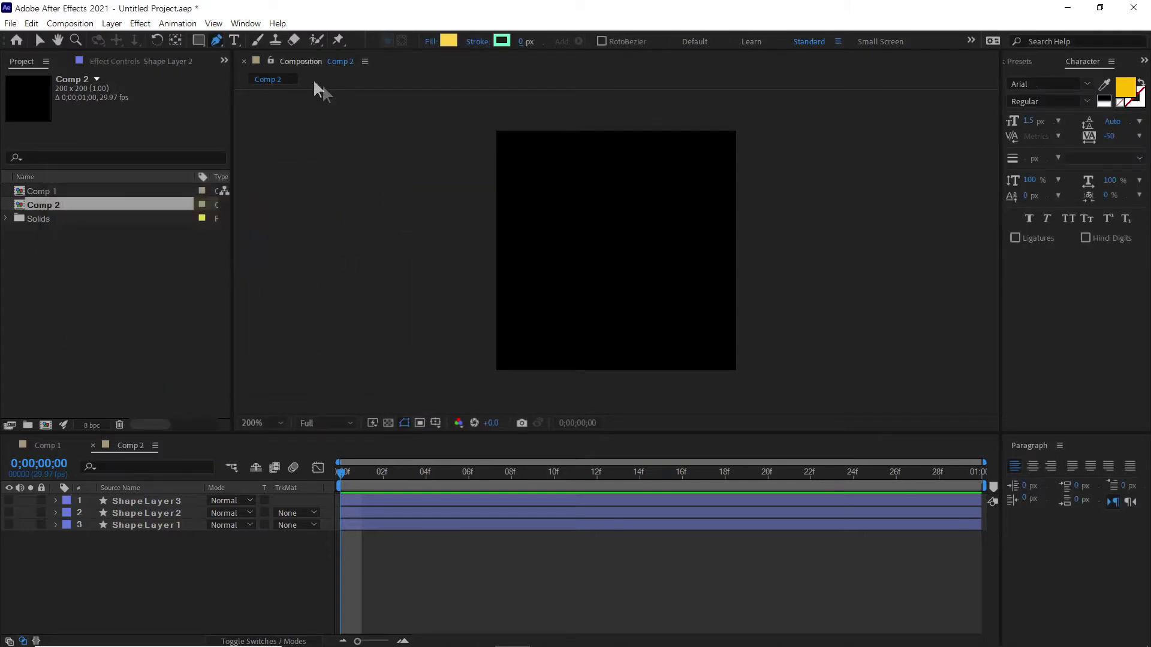
# Step: Draw a closed, irregular yellow four-sided shape as a new shape layer, and hide and deselect that layer
pyautogui.click(541, 180)
pyautogui.click(537, 319)
pyautogui.click(688, 331)
pyautogui.click(705, 219)
pyautogui.click(541, 179)
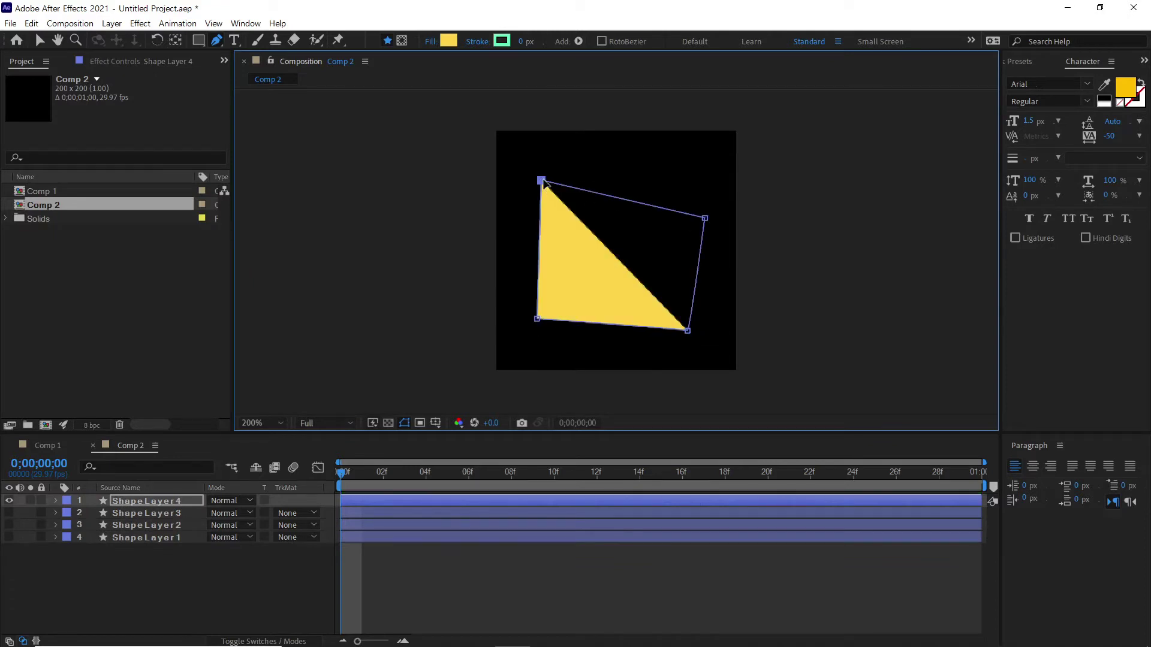
pyautogui.click(9, 500)
pyautogui.click(125, 596)
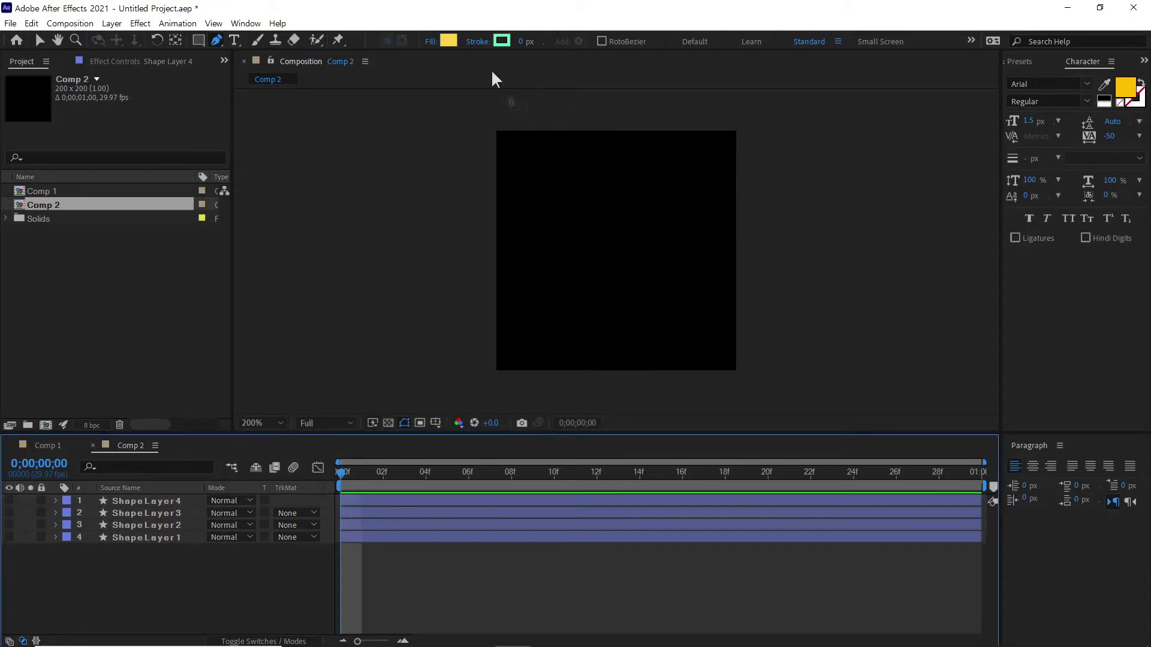
# Step: Draw a closed triangle with a light magenta-pink fill as a new shape layer and hide that layer
pyautogui.click(448, 40)
pyautogui.moveTo(262, 272); pyautogui.dragTo(138, 178)
pyautogui.click(371, 196)
pyautogui.click(561, 168)
pyautogui.click(523, 337)
pyautogui.click(705, 299)
pyautogui.click(561, 169)
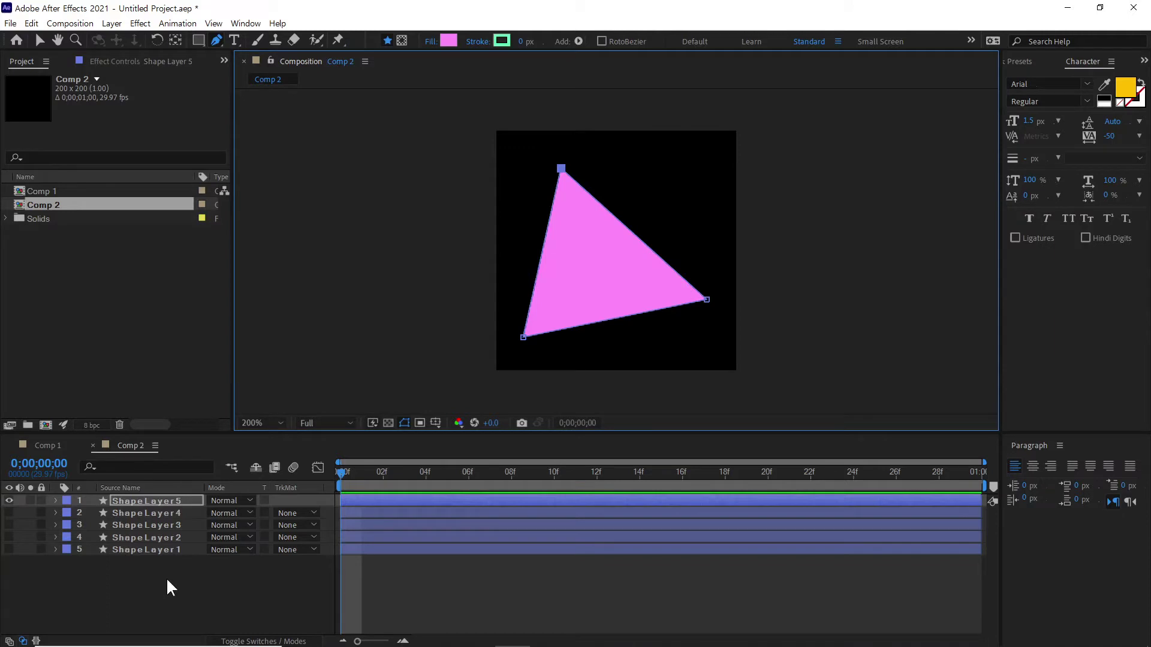
pyautogui.click(163, 578)
pyautogui.click(9, 501)
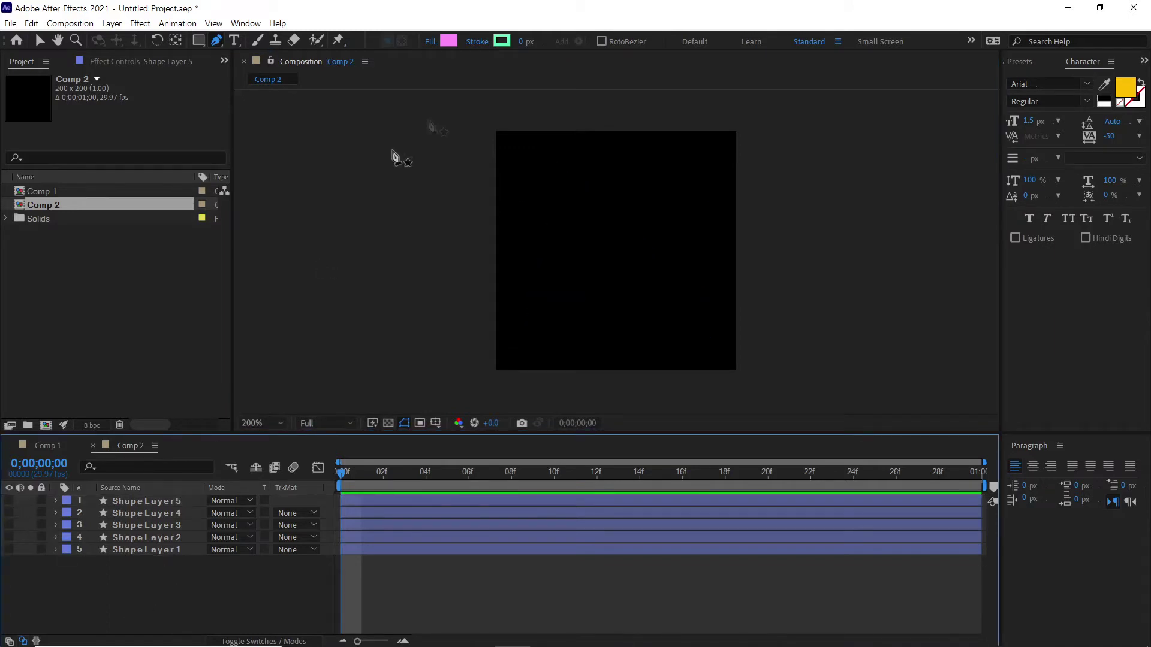
# Step: Set the Pen tool's fill for new shapes to a light red-orange
pyautogui.click(449, 40)
pyautogui.moveTo(261, 290); pyautogui.dragTo(259, 368)
pyautogui.moveTo(168, 195); pyautogui.dragTo(180, 194)
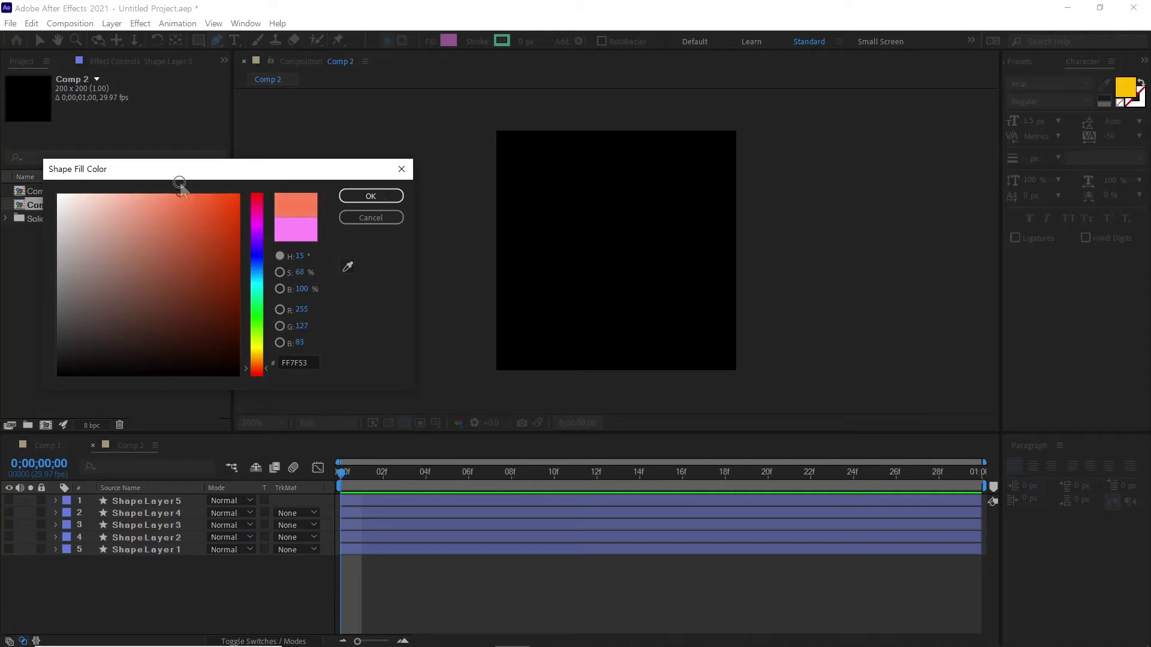
pyautogui.click(367, 196)
# Step: Draw a closed five-point shape with an inward notch on its right side as a new shape layer, and deselect it
pyautogui.click(562, 171)
pyautogui.click(529, 331)
pyautogui.click(700, 336)
pyautogui.click(608, 279)
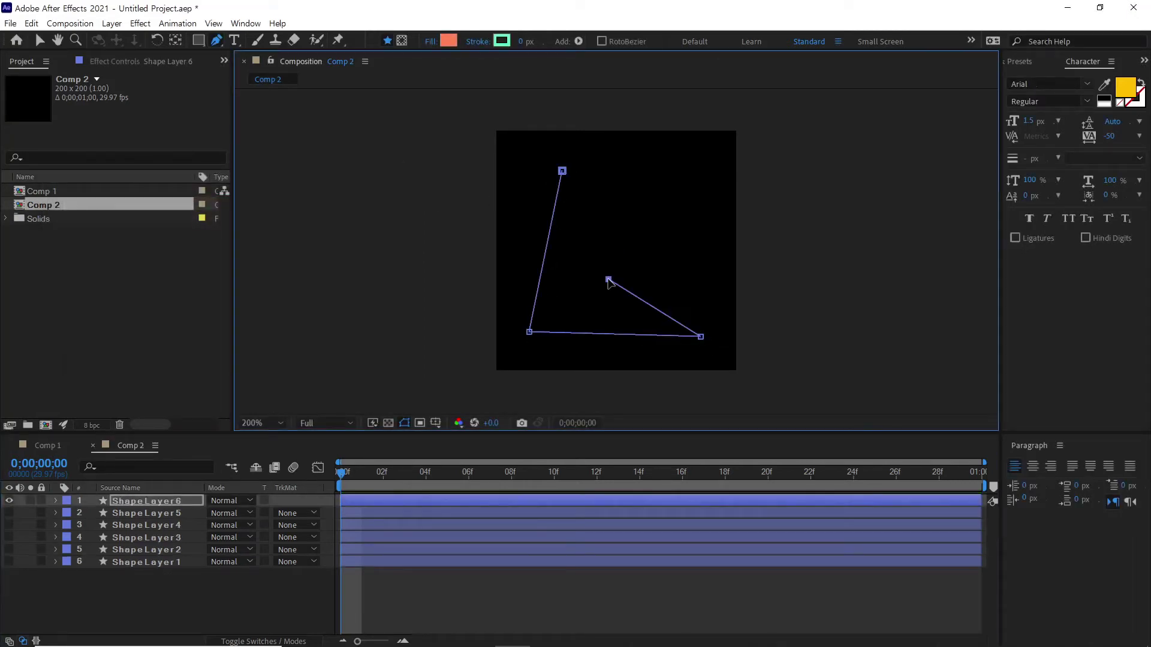
pyautogui.click(692, 203)
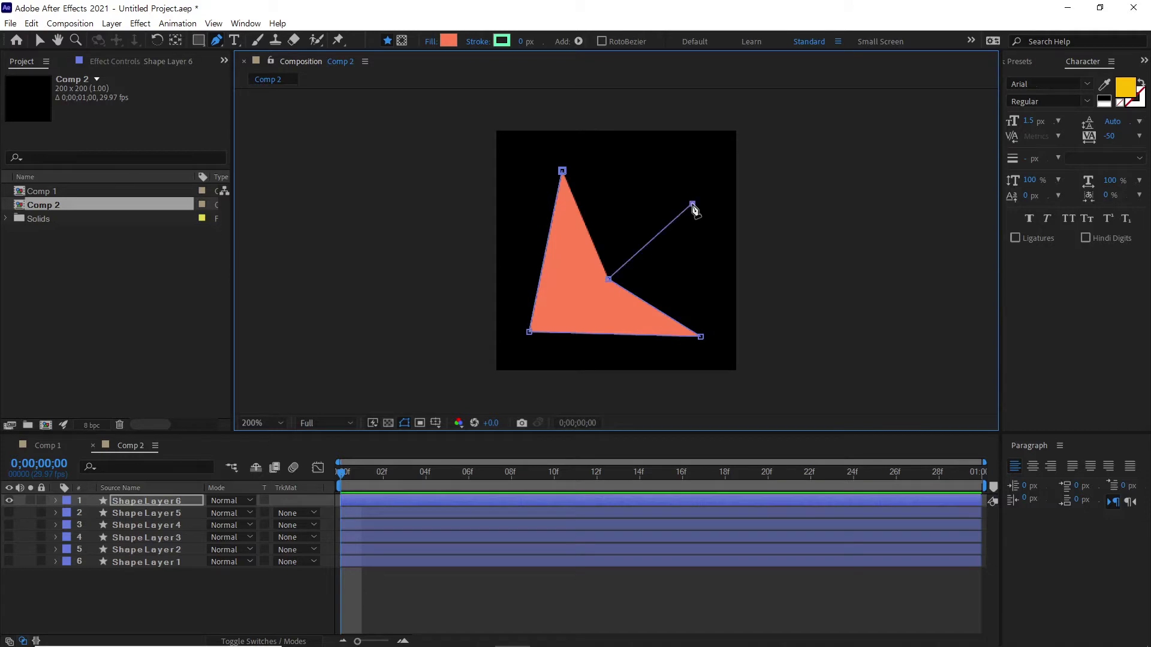
pyautogui.click(561, 170)
pyautogui.click(150, 599)
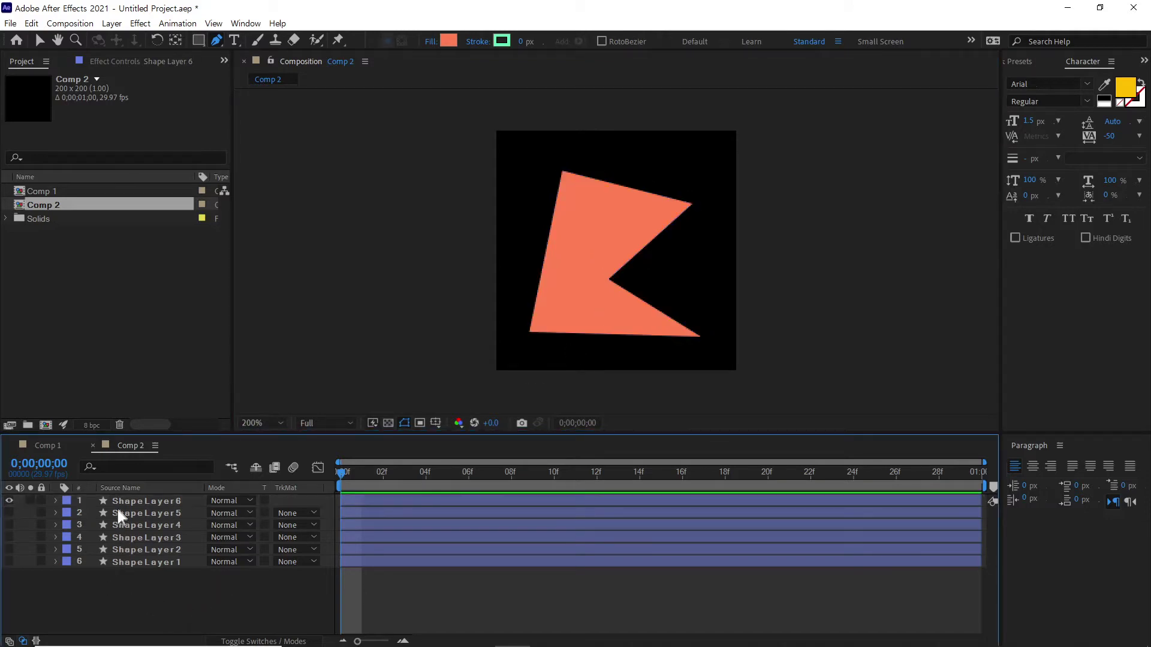
# Step: Show the five hidden shape layers and trim all six shape layers to a single frame at the start of the composition
pyautogui.moveTo(9, 562); pyautogui.dragTo(8, 513)
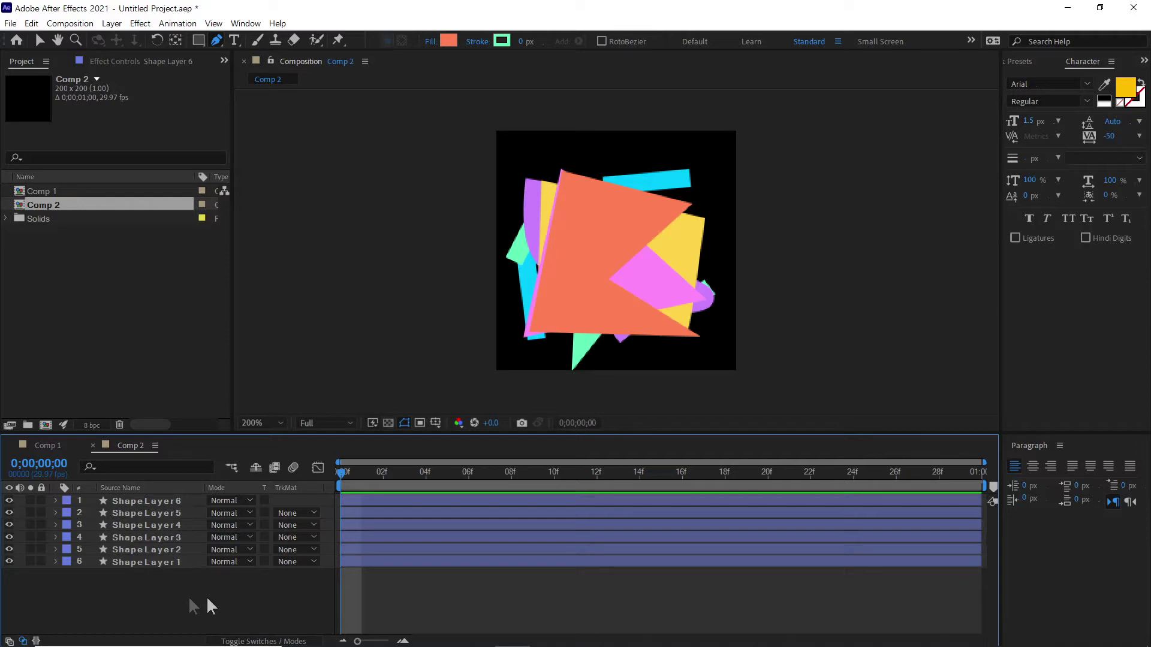
pyautogui.click(39, 40)
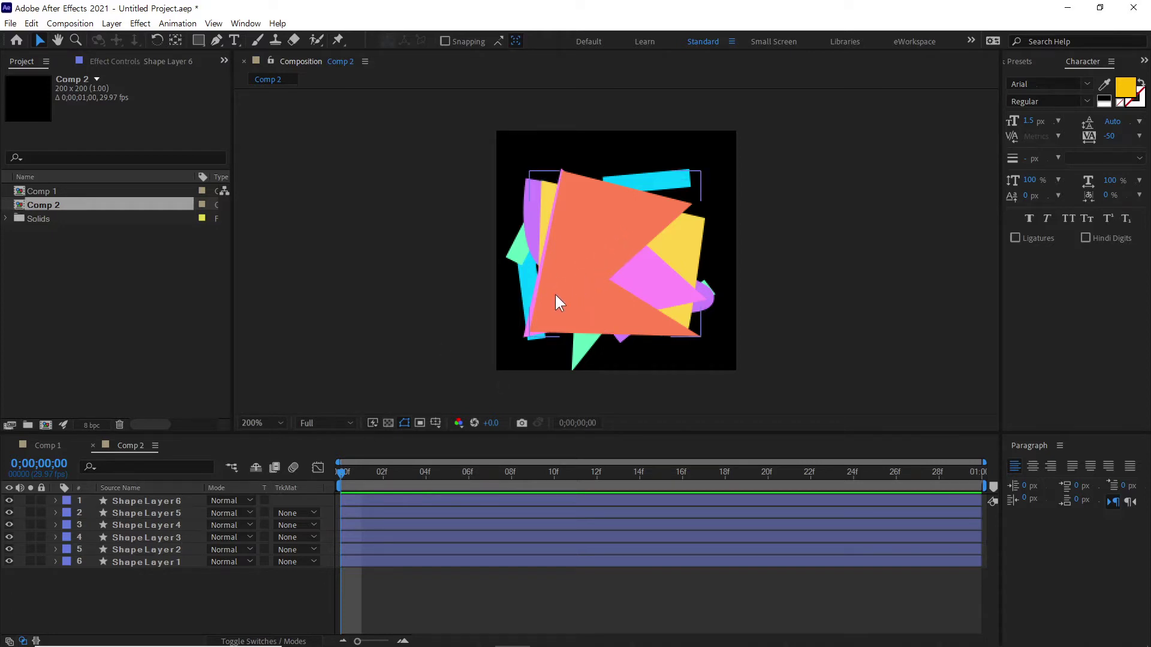
pyautogui.moveTo(133, 592); pyautogui.dragTo(383, 493)
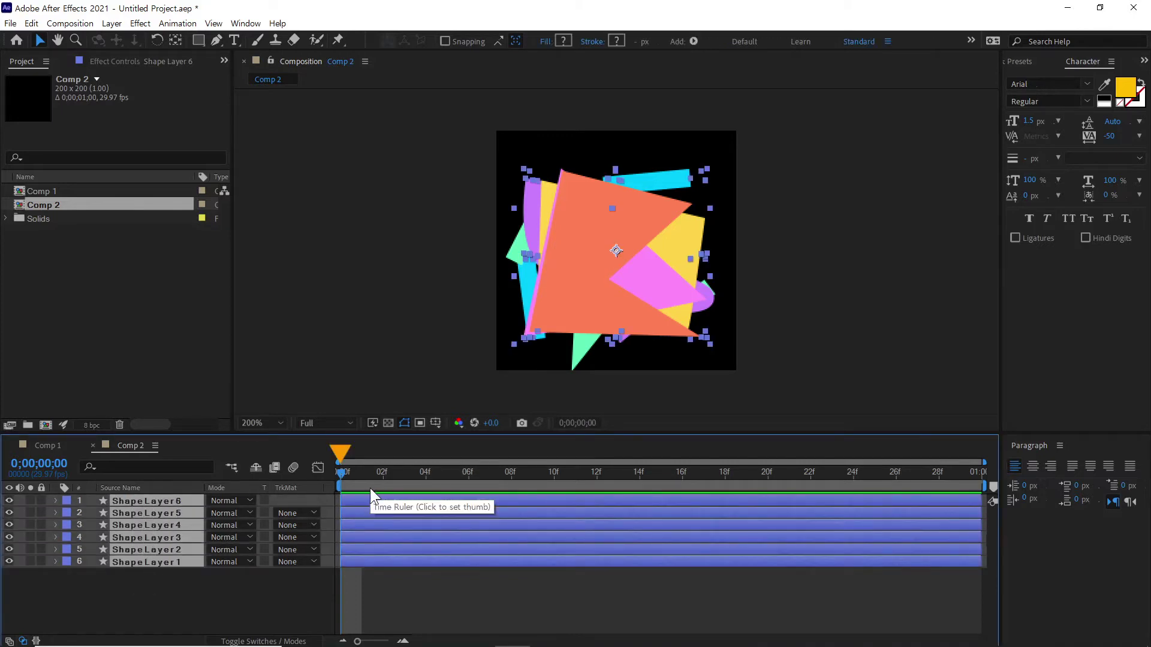
pyautogui.hotkey('alt', ']')
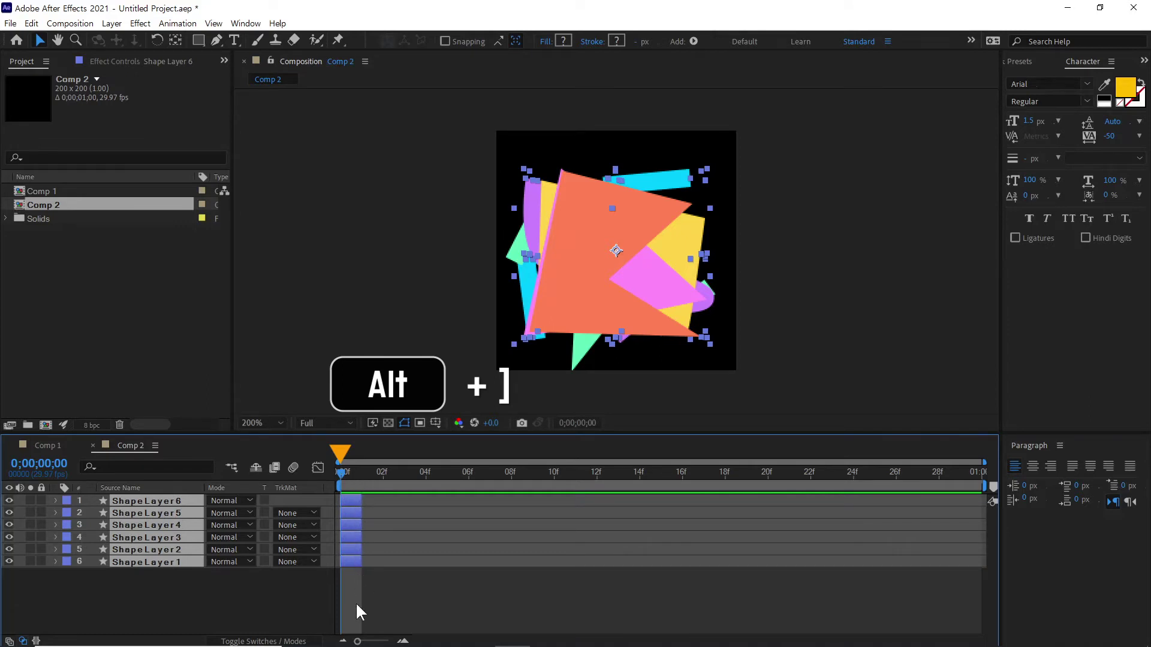
# Step: Try staggering Shape Layers 2, 3 and 4 by hand, each one frame after the layer below it
pyautogui.click(203, 574)
pyautogui.click(172, 561)
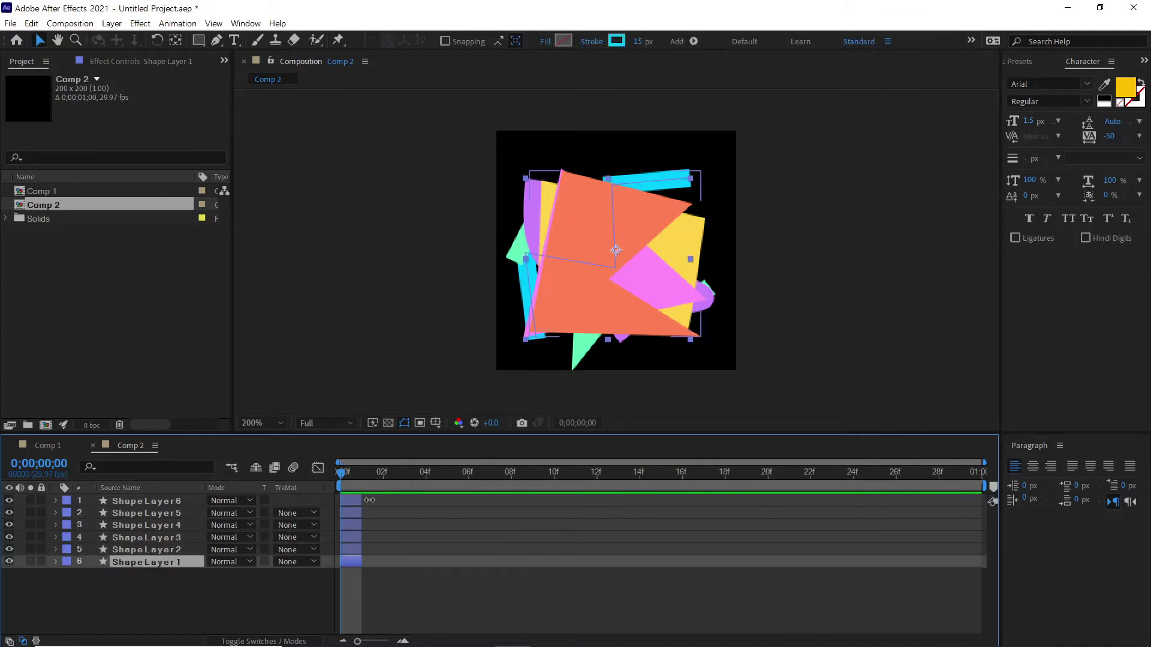
pyautogui.moveTo(347, 547); pyautogui.dragTo(416, 525)
pyautogui.moveTo(401, 471); pyautogui.dragTo(333, 473)
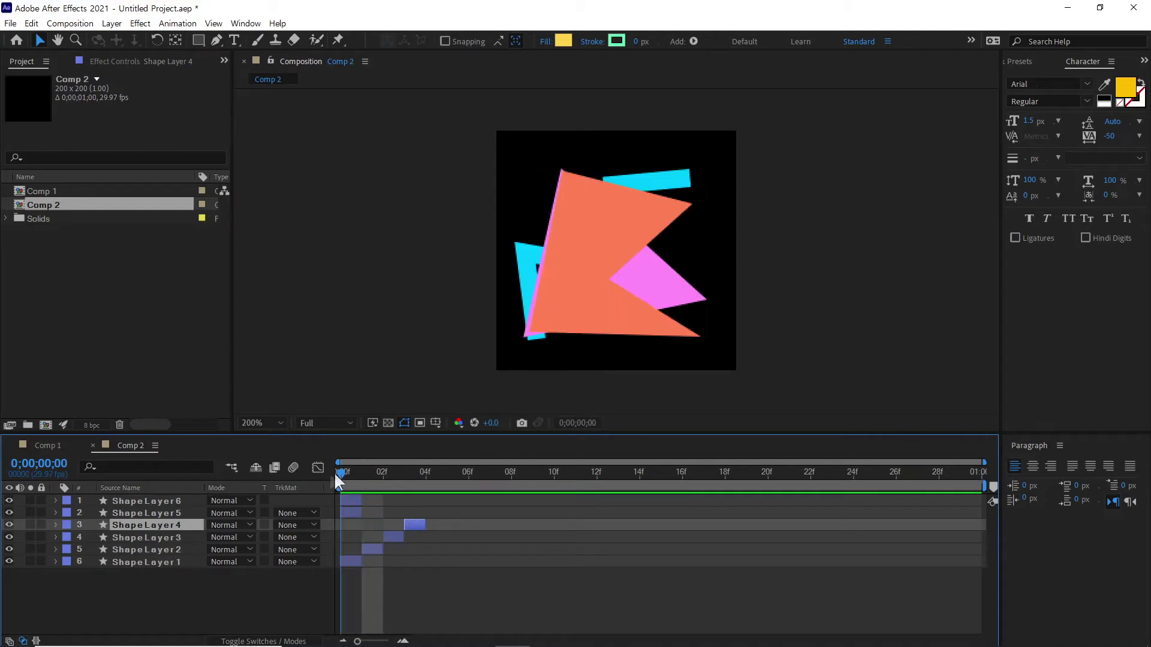
# Step: Realign the start of all six shape layers to frame 0 and deselect them
pyautogui.click(351, 561)
pyautogui.keyDown('shift'); pyautogui.click(346, 500); pyautogui.keyUp('shift')
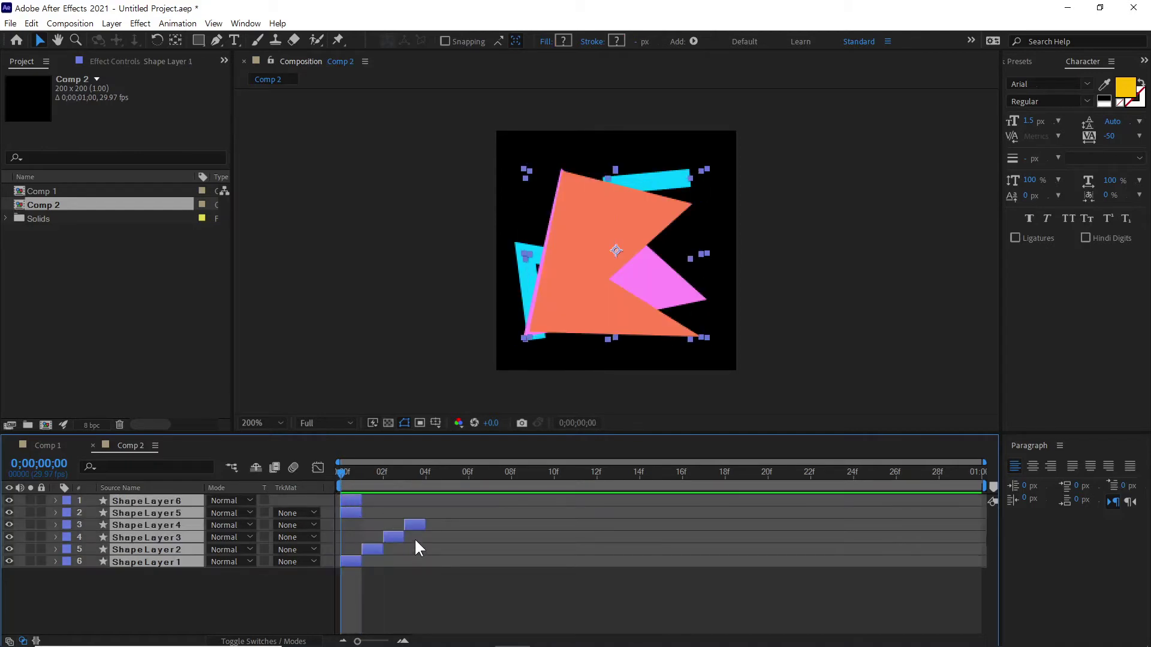
pyautogui.press('[')
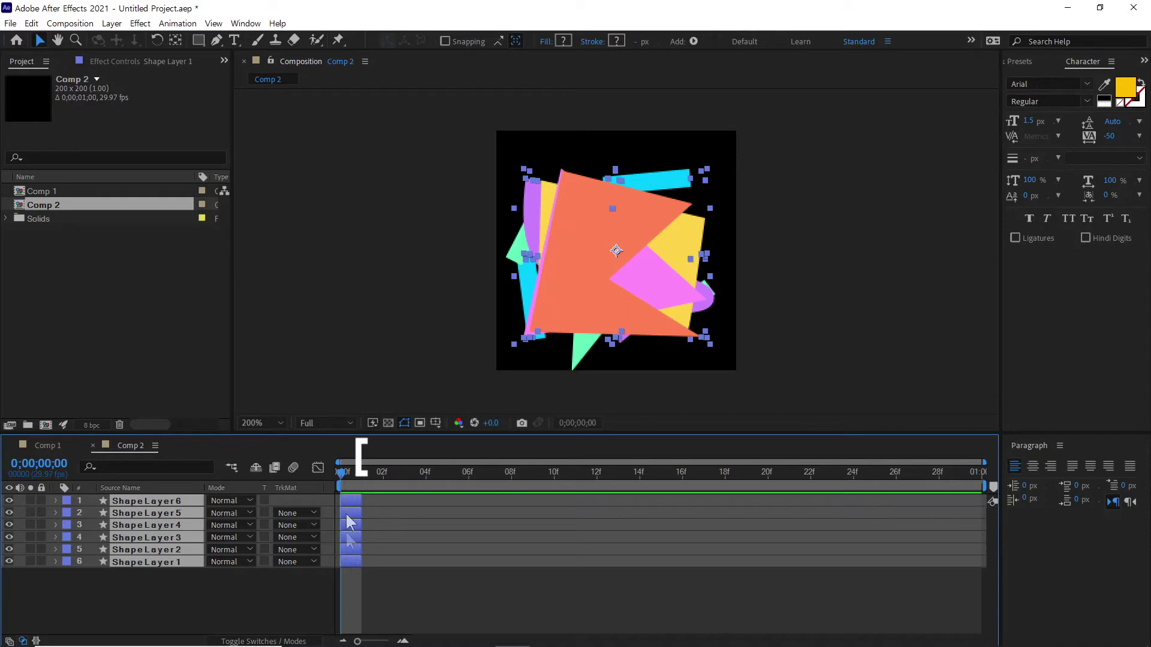
pyautogui.click(310, 585)
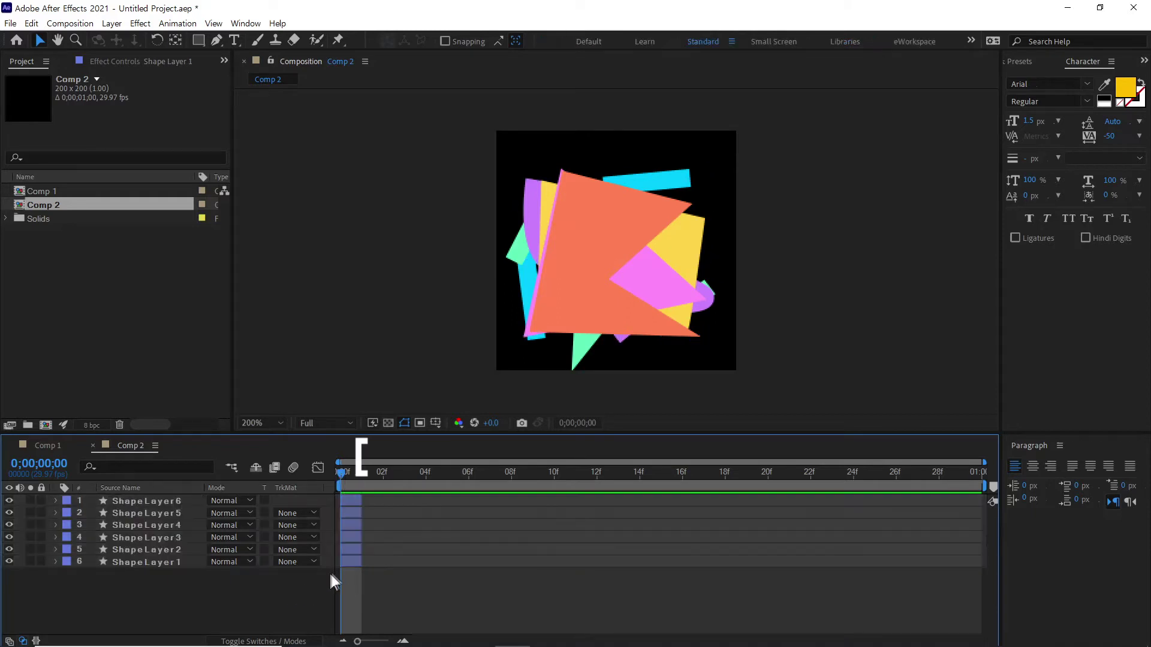
# Step: Sequence all six shape layers without overlap, from Shape Layer 1 to Shape Layer 6, using the Sequence Layers keyframe assistant
pyautogui.click(345, 562)
pyautogui.keyDown('shift'); pyautogui.click(348, 499); pyautogui.keyUp('shift')
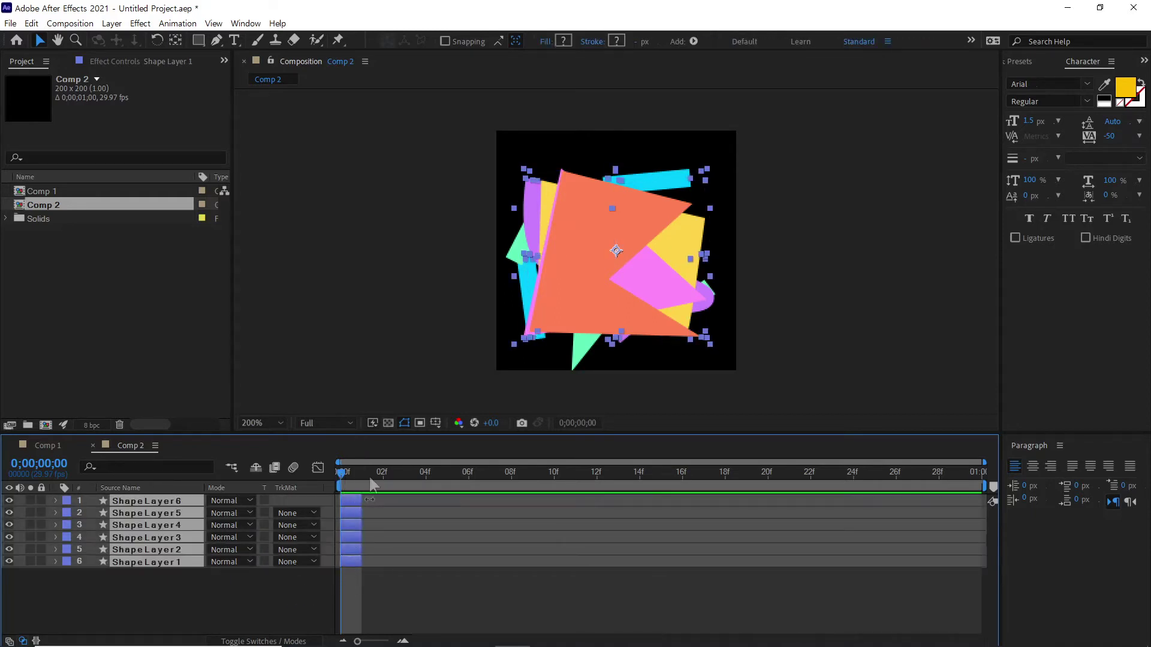
pyautogui.click(174, 24)
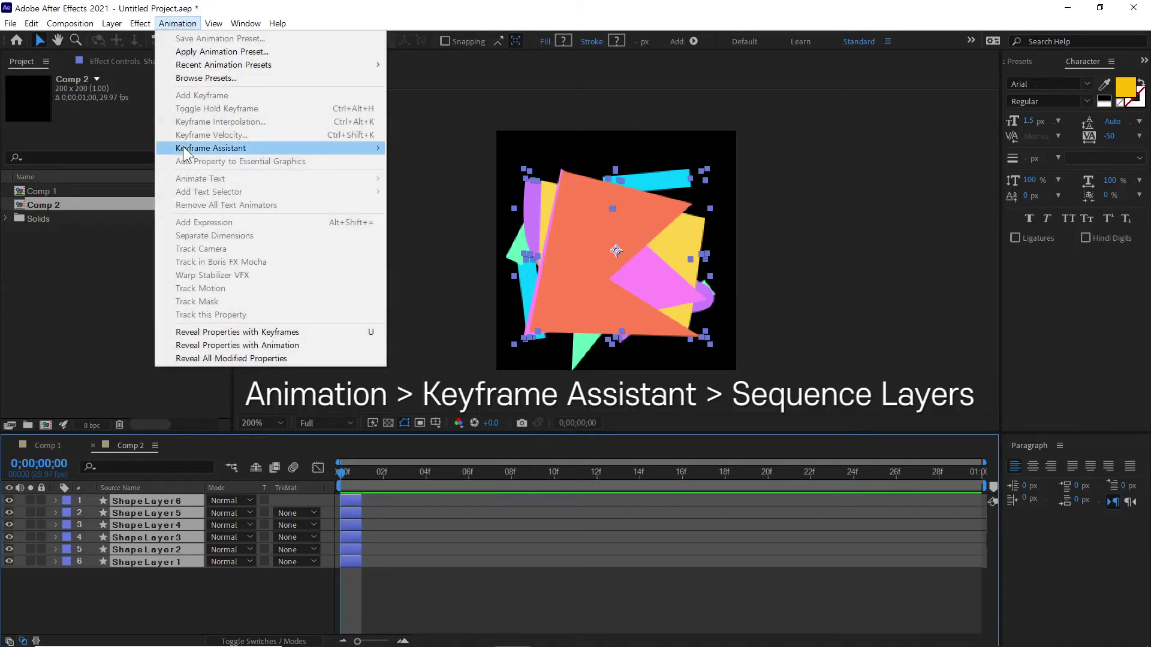
pyautogui.moveTo(203, 155)
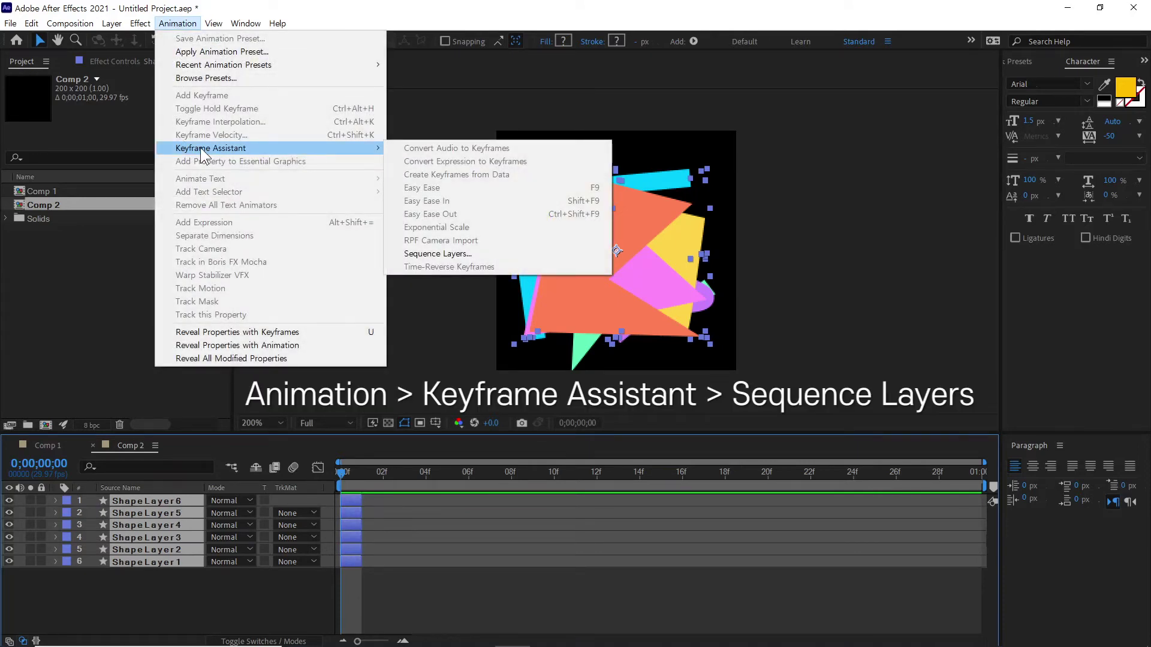
pyautogui.click(484, 254)
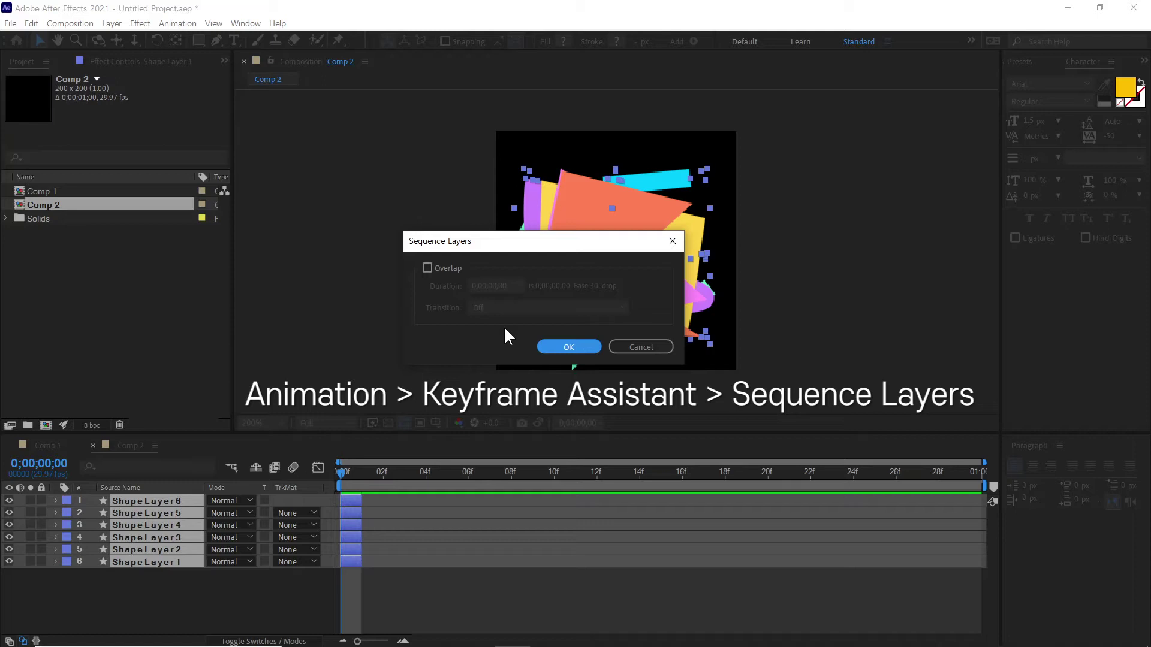
pyautogui.click(561, 348)
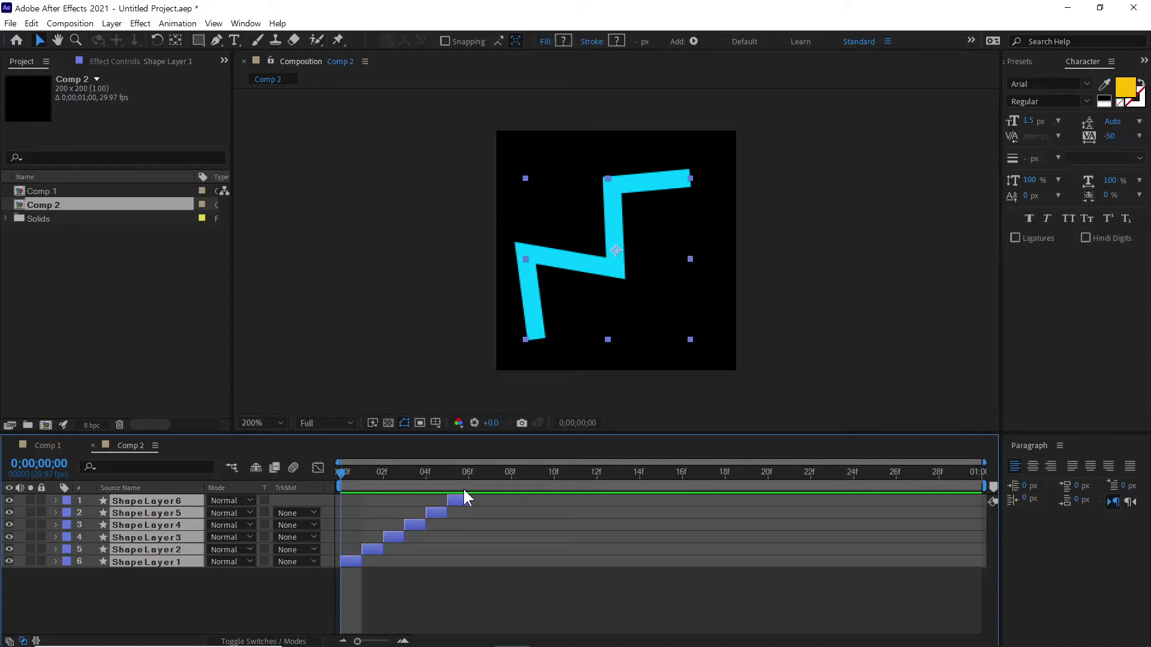
# Step: End the work area at frame 6, right after Shape Layer 6, and trim the composition to that work area
pyautogui.moveTo(347, 469); pyautogui.dragTo(428, 474)
pyautogui.moveTo(510, 474); pyautogui.dragTo(449, 503)
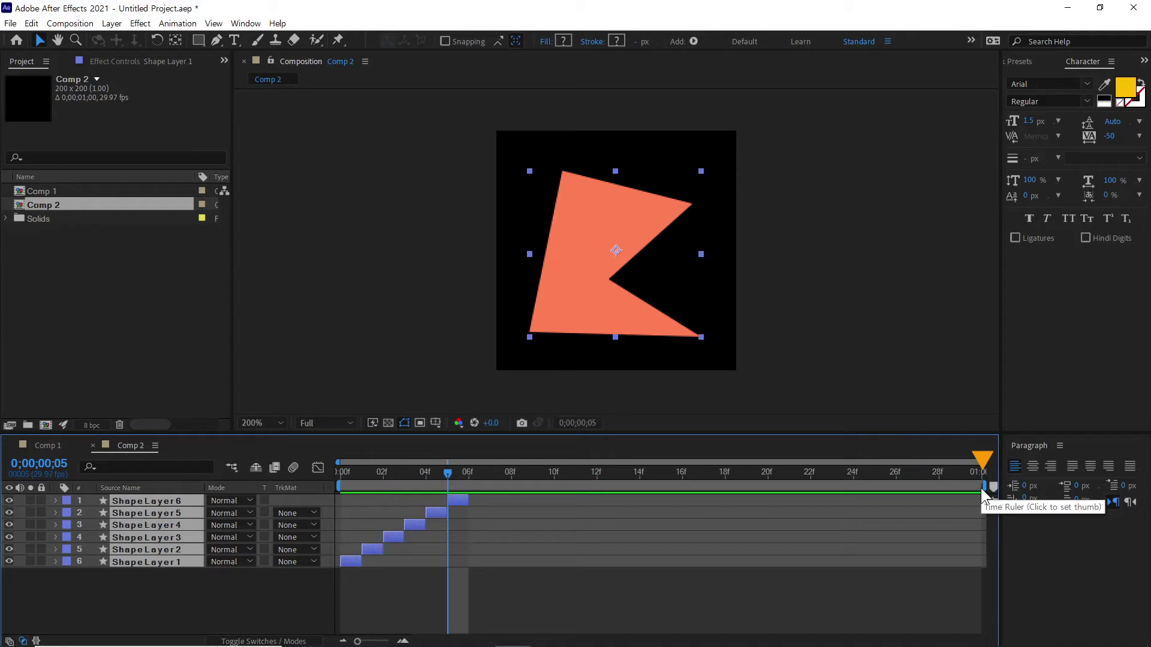
pyautogui.moveTo(981, 488); pyautogui.dragTo(477, 516)
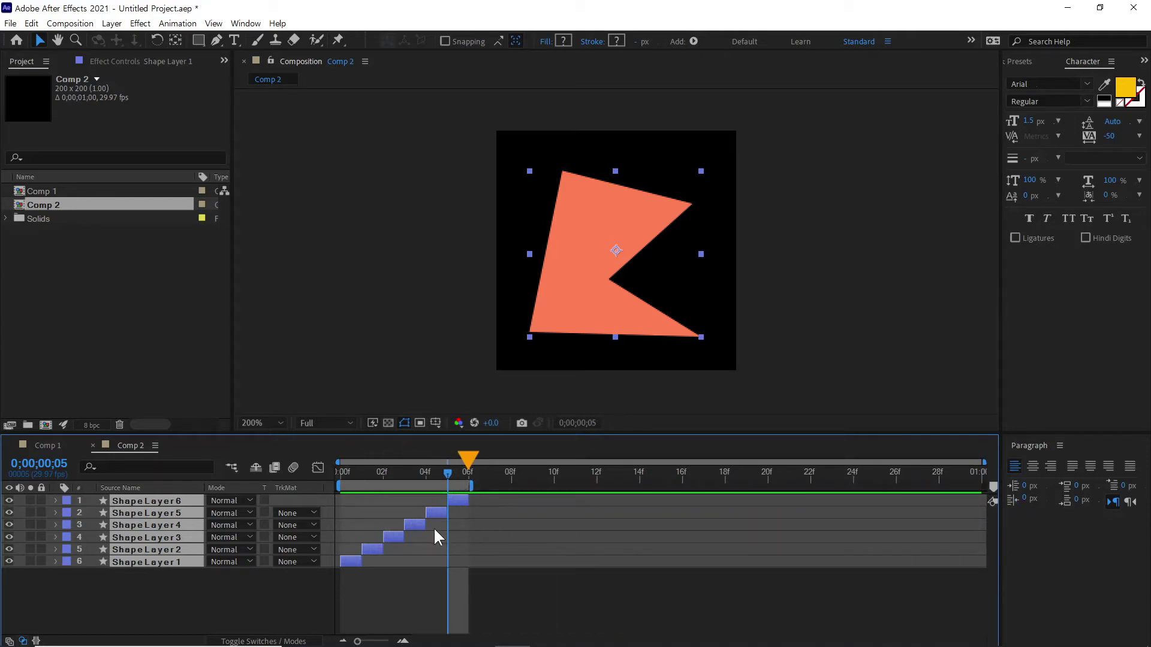
pyautogui.moveTo(470, 487); pyautogui.dragTo(729, 504)
pyautogui.press('n')
pyautogui.rightClick(398, 485)
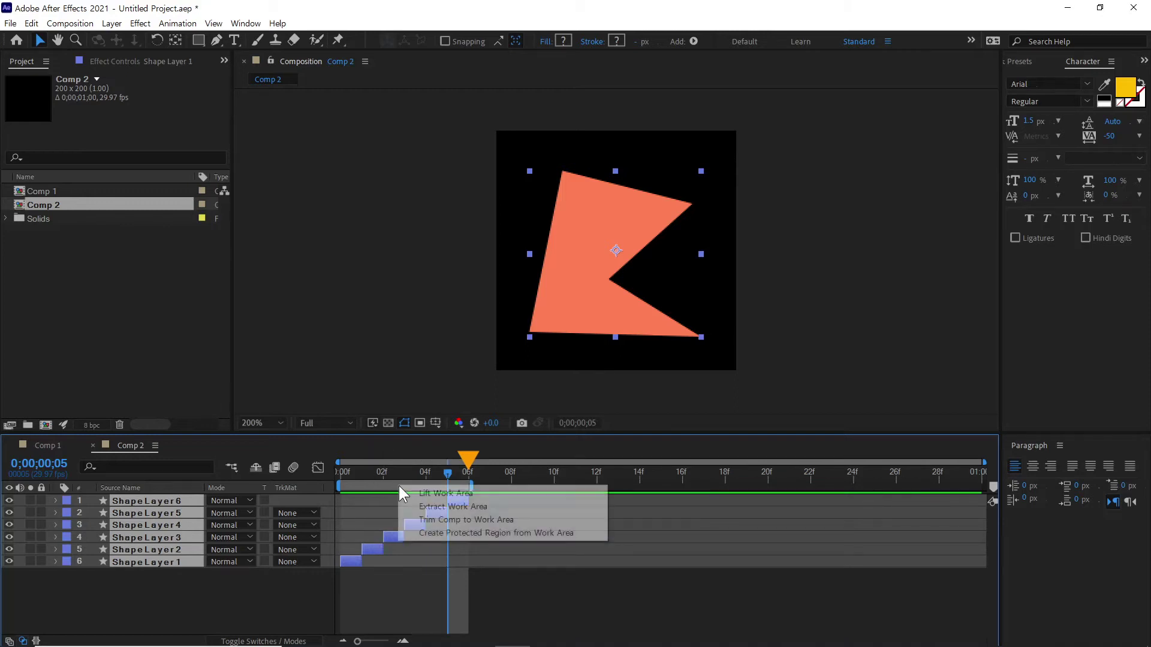
pyautogui.click(479, 519)
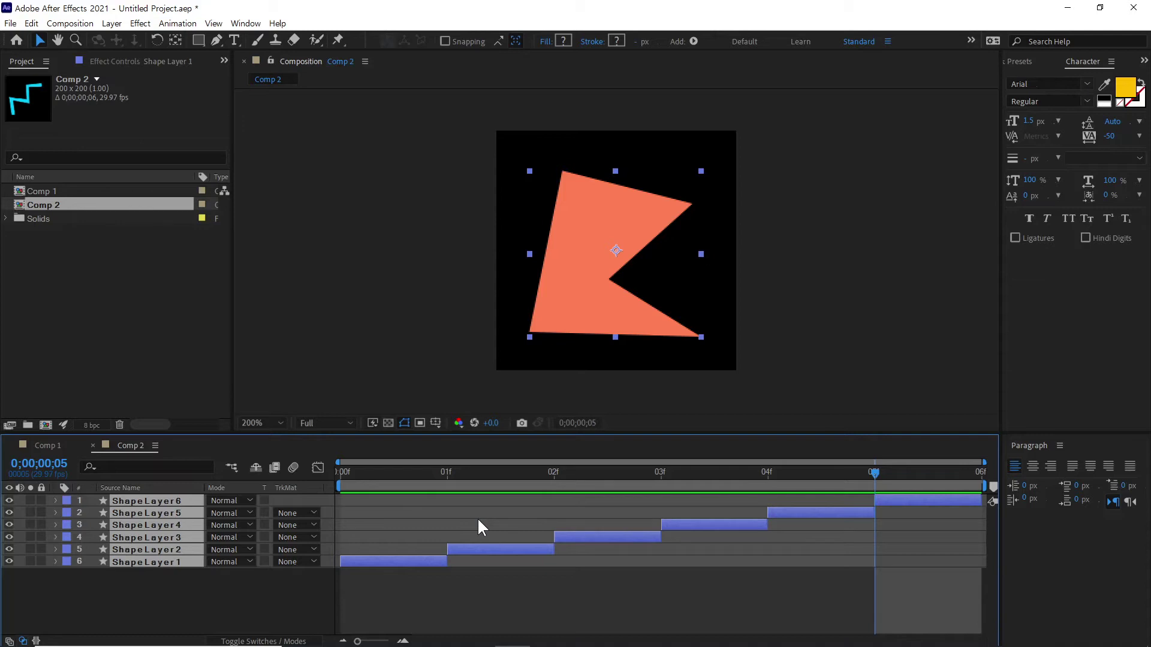
pyautogui.click(161, 578)
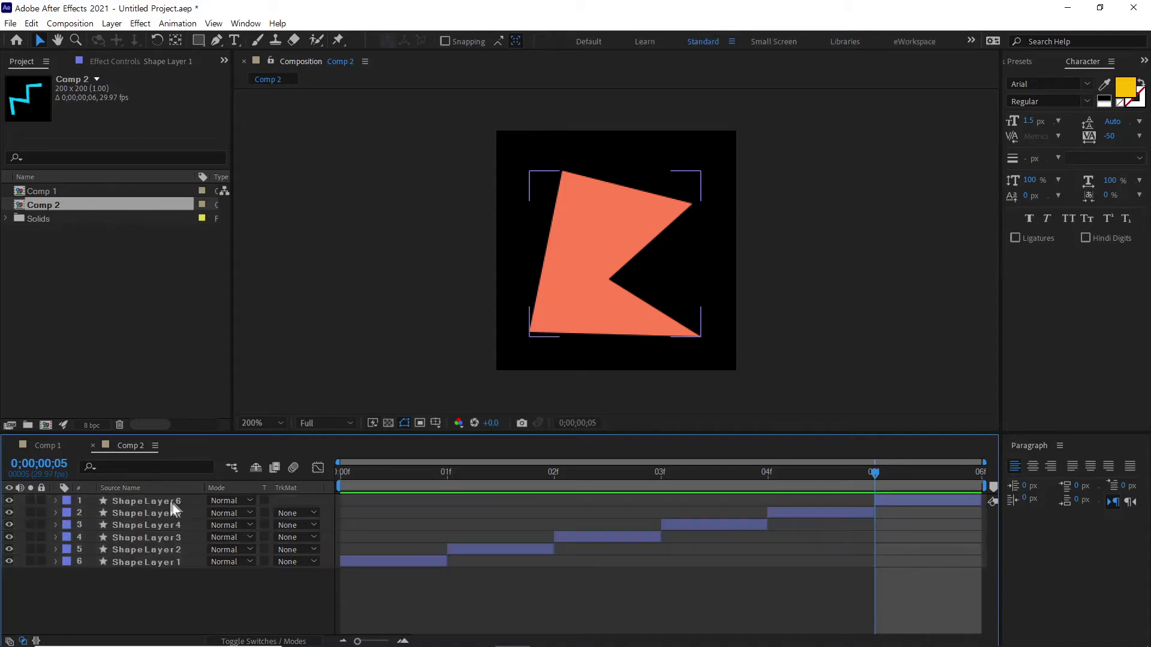
# Step: Rename the Comp 2 composition as paper
pyautogui.click(46, 204)
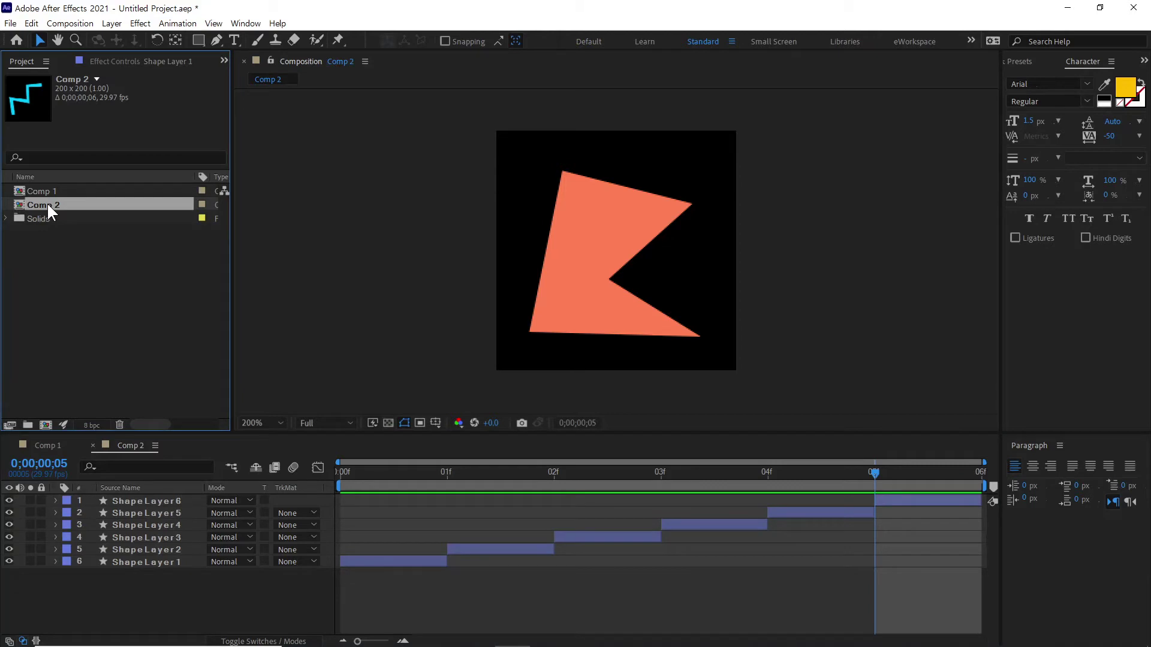
pyautogui.press('Return')
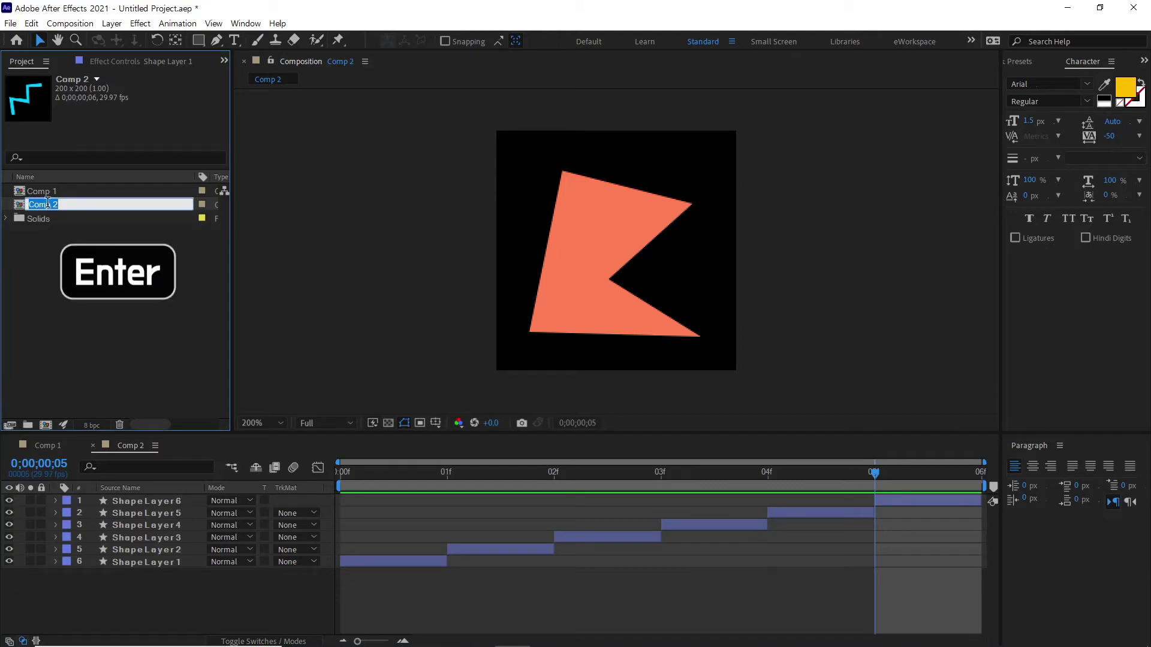
pyautogui.write('paper')
pyautogui.press('Return')
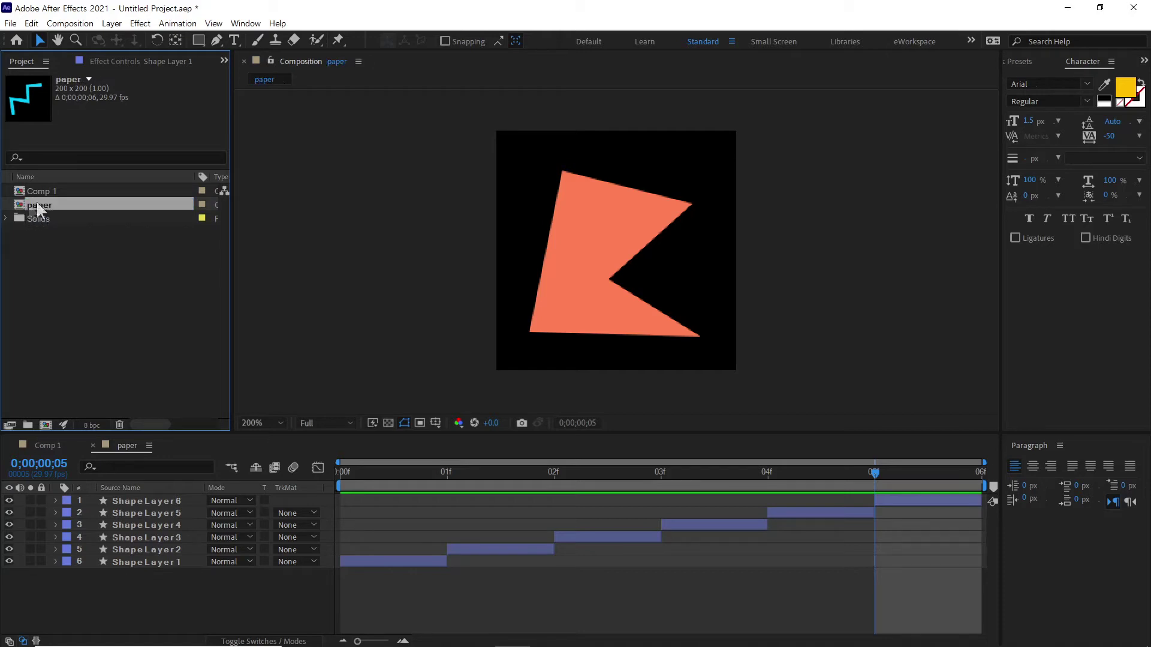
# Step: Add the paper composition to Comp 1 beneath the particle01 layer, starting at frame 0, and hide it
pyautogui.click(45, 445)
pyautogui.click(169, 539)
pyautogui.moveTo(367, 474); pyautogui.dragTo(554, 486)
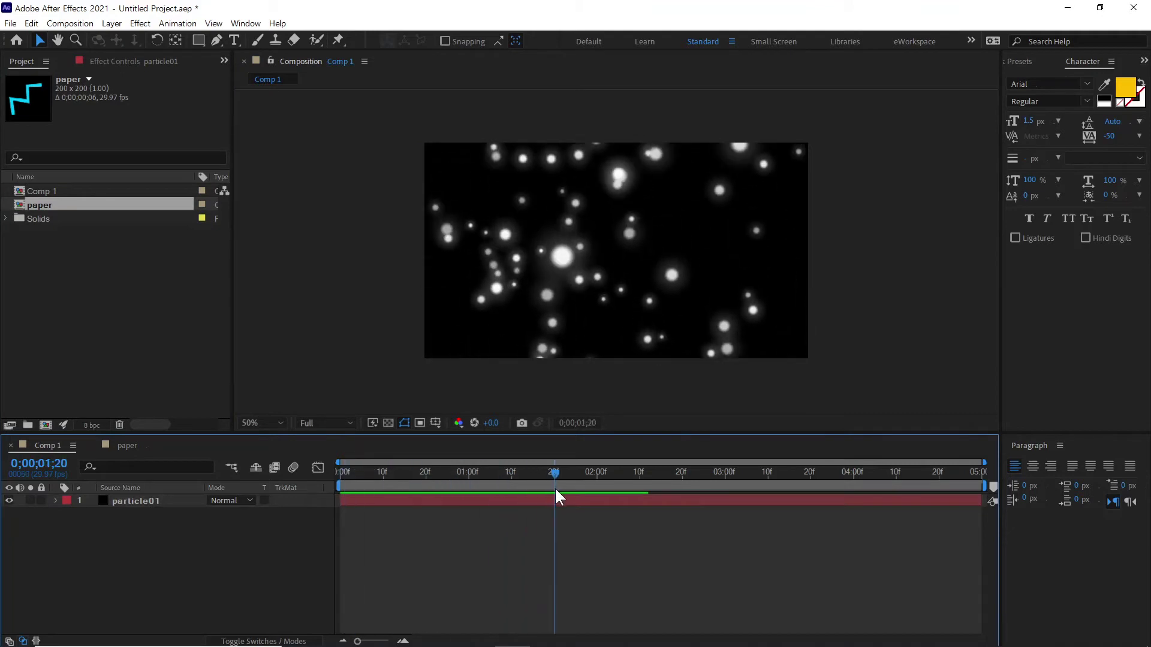
pyautogui.click(42, 204)
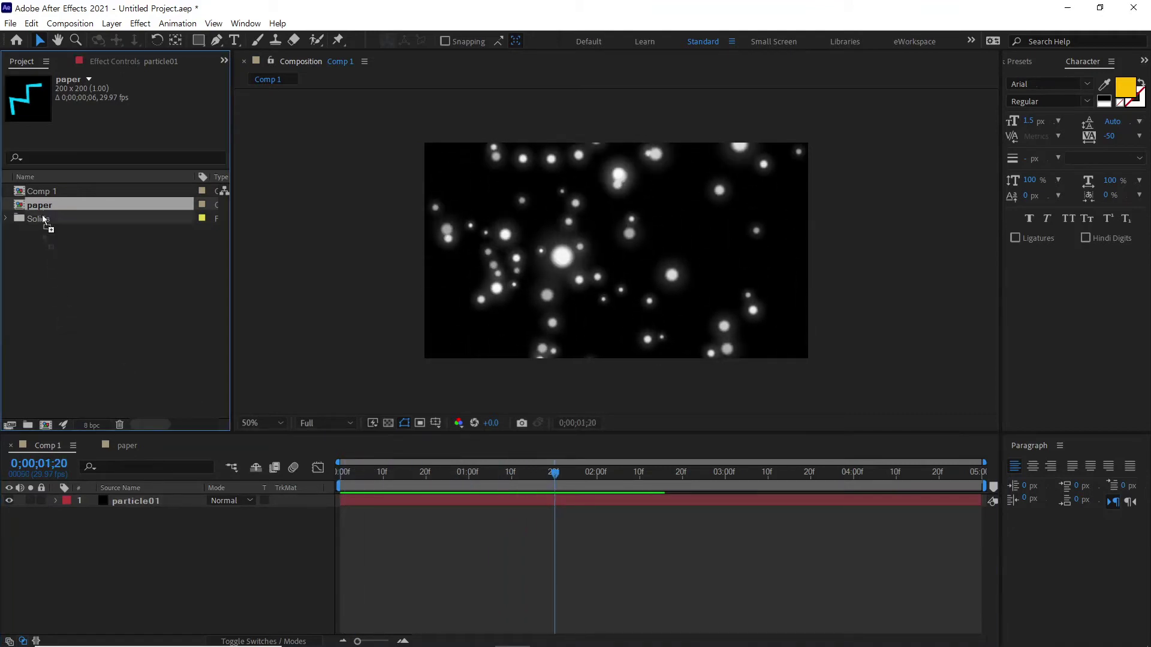
pyautogui.moveTo(74, 505); pyautogui.dragTo(74, 543)
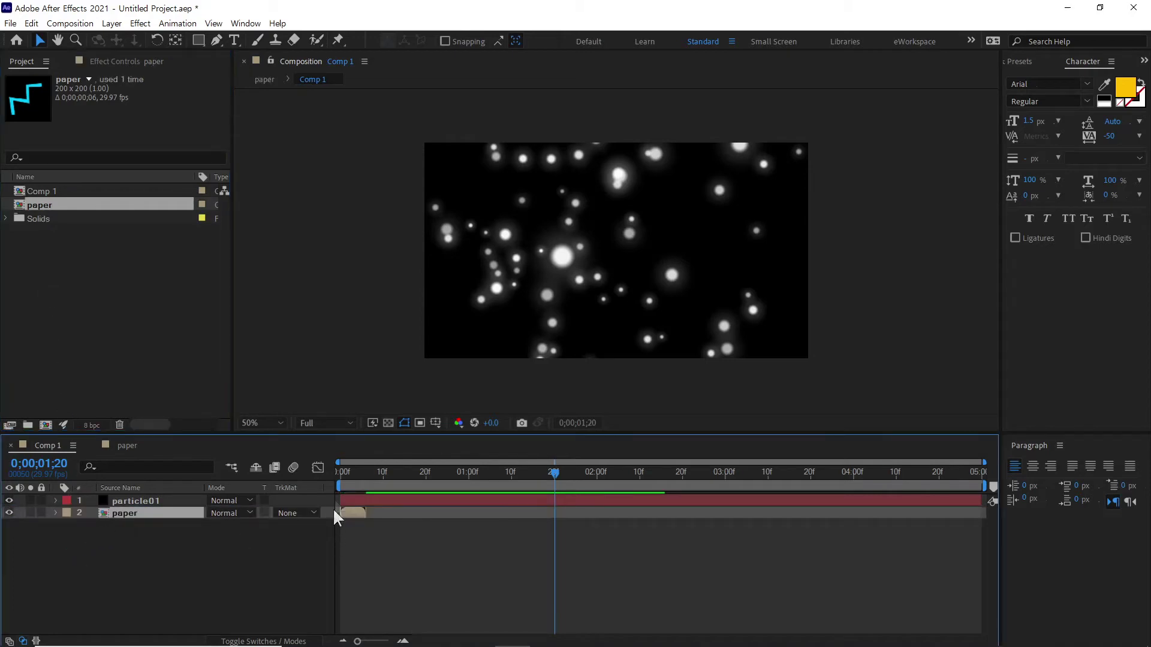
pyautogui.moveTo(343, 474)
pyautogui.mouseDown()
pyautogui.moveTo(362, 478)
pyautogui.moveTo(341, 483)
pyautogui.mouseUp()
pyautogui.click(9, 514)
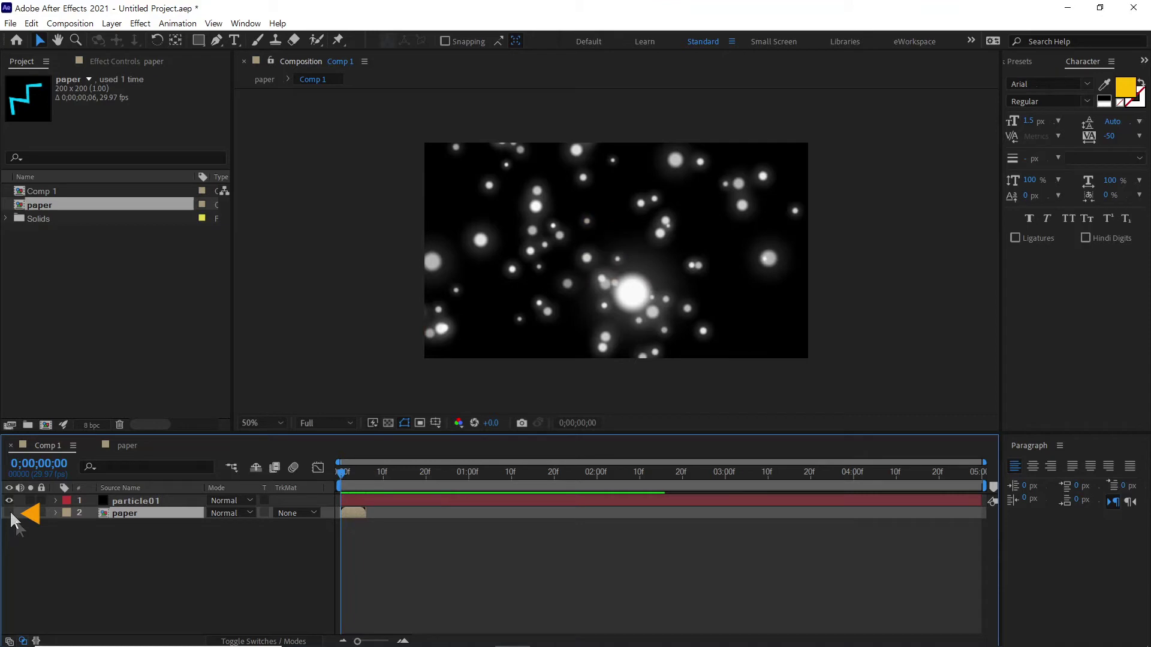
pyautogui.click(55, 553)
# Step: Change the particle type of the Particular effect on the particle01 layer to Sprite
pyautogui.click(139, 501)
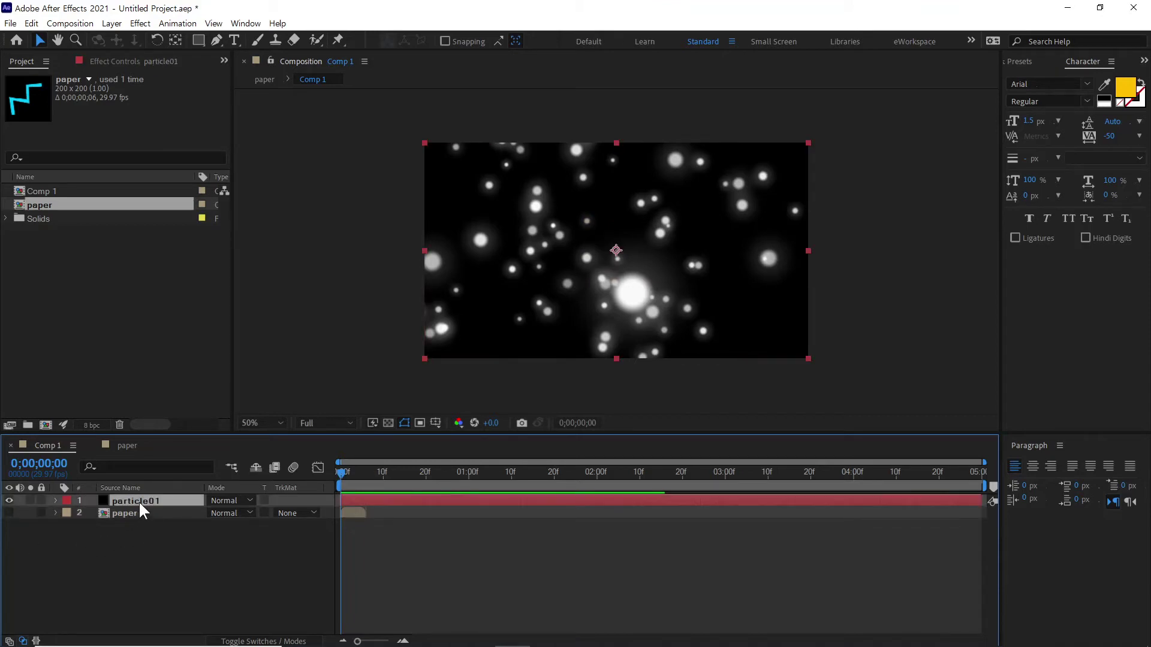
pyautogui.click(127, 62)
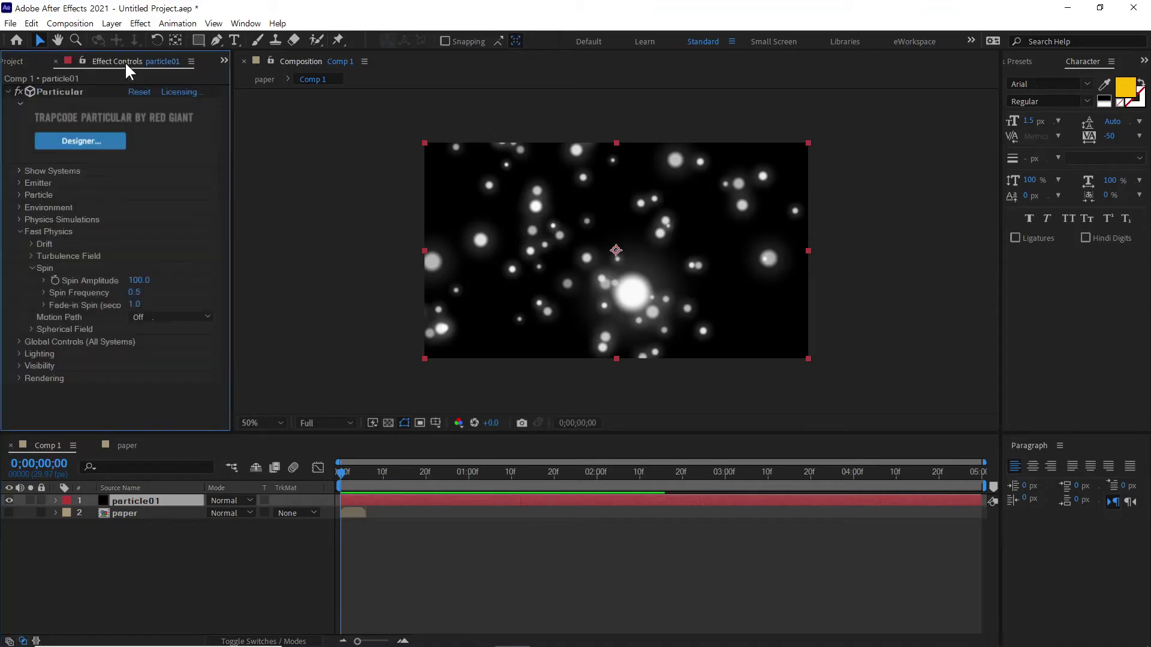
pyautogui.click(19, 230)
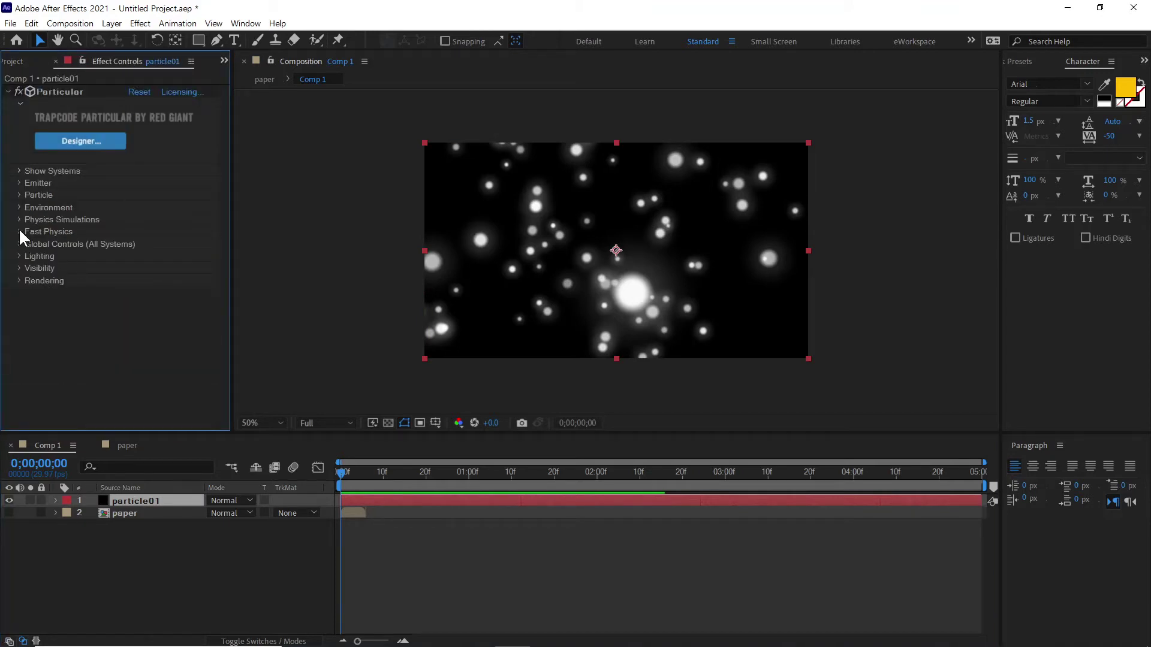
pyautogui.click(19, 195)
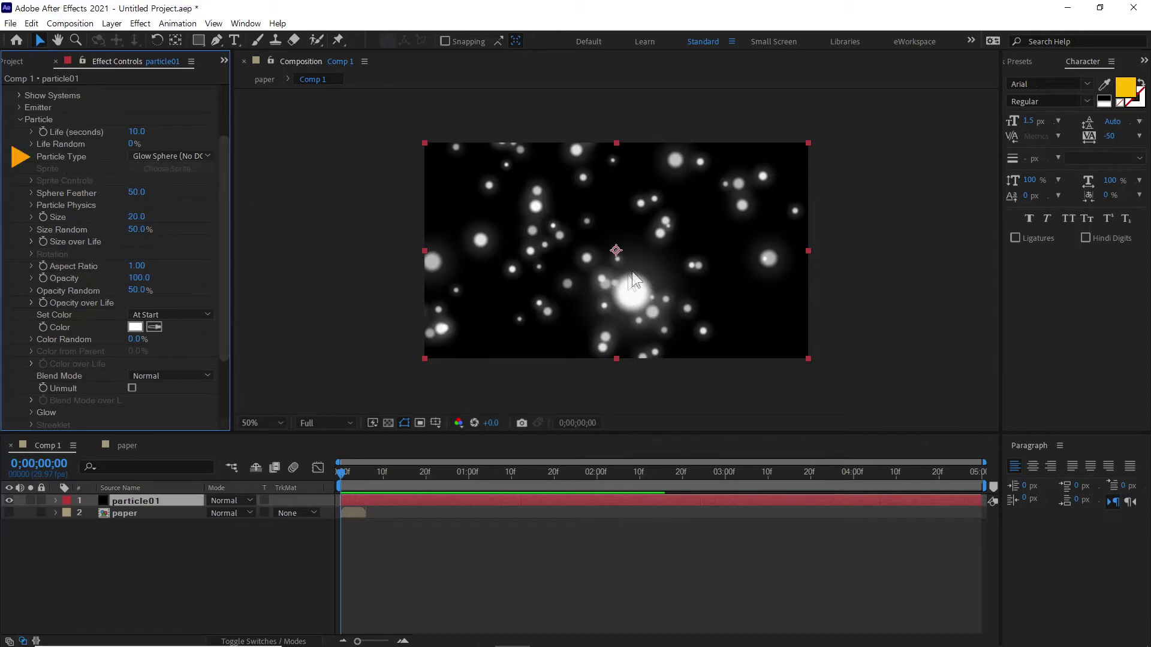
pyautogui.click(168, 155)
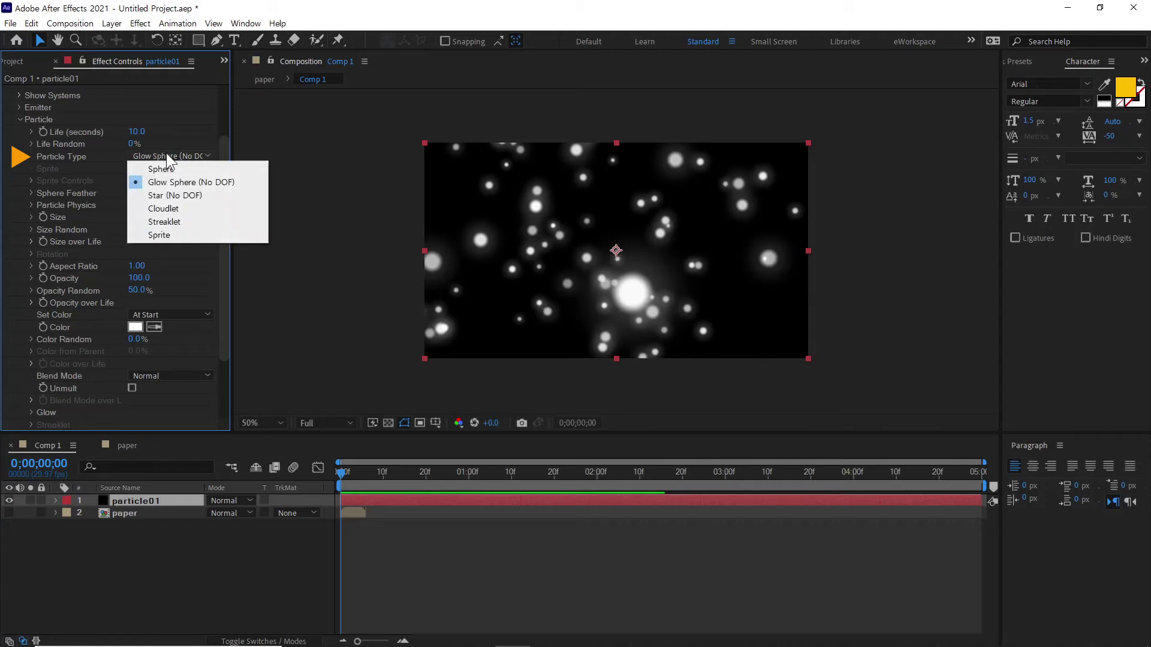
pyautogui.click(181, 236)
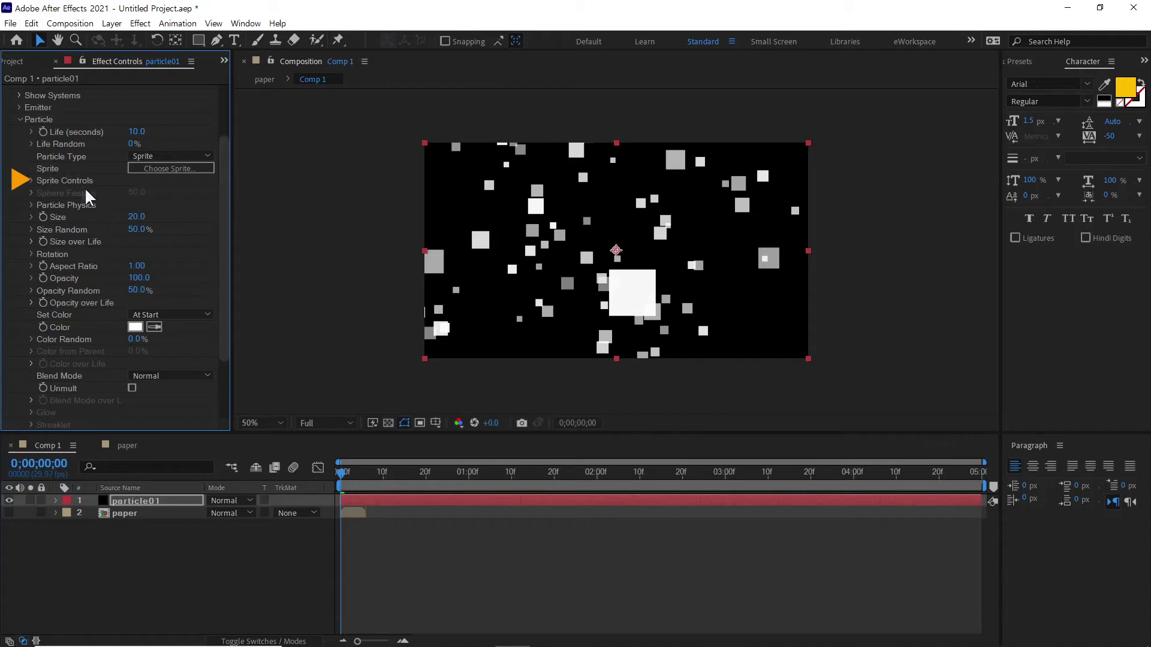
# Step: Assign the paper layer as the sprite source in the Sprite Controls and scrub the timeline to preview the particles
pyautogui.click(30, 178)
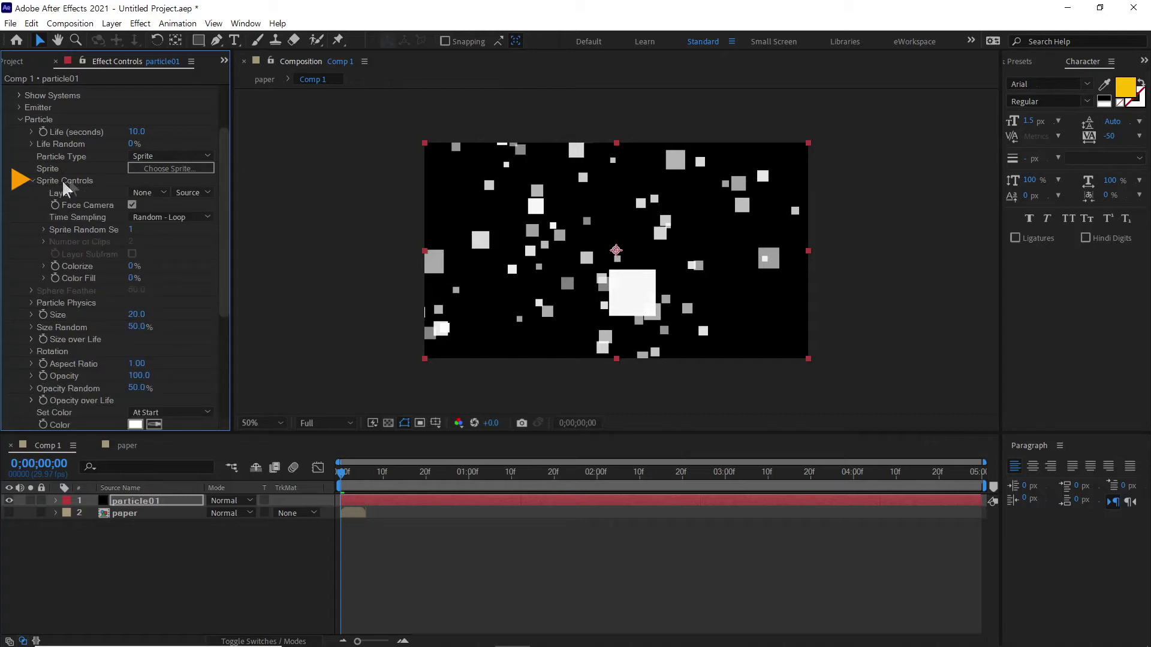
pyautogui.click(147, 191)
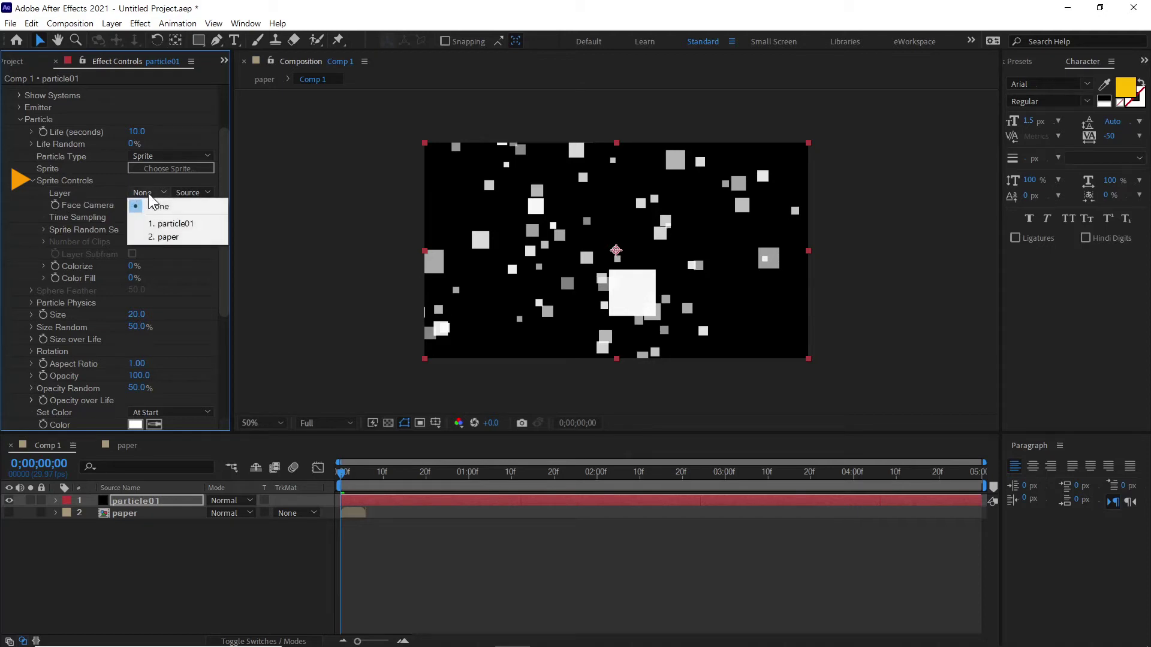
pyautogui.click(168, 238)
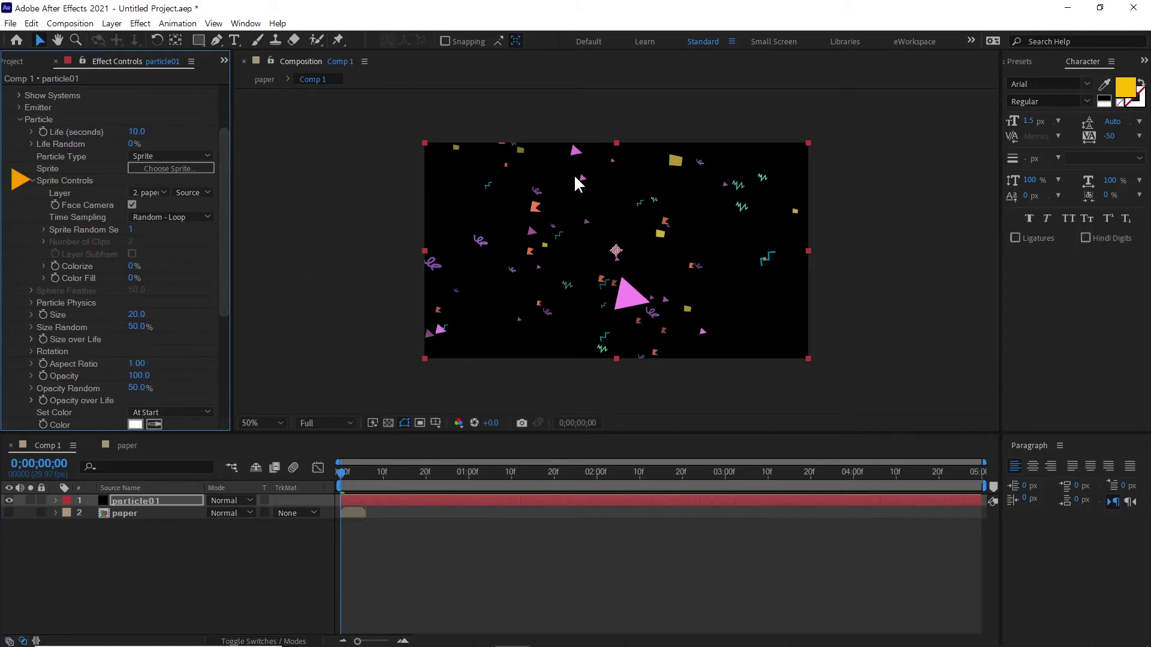
pyautogui.moveTo(349, 470); pyautogui.dragTo(578, 503)
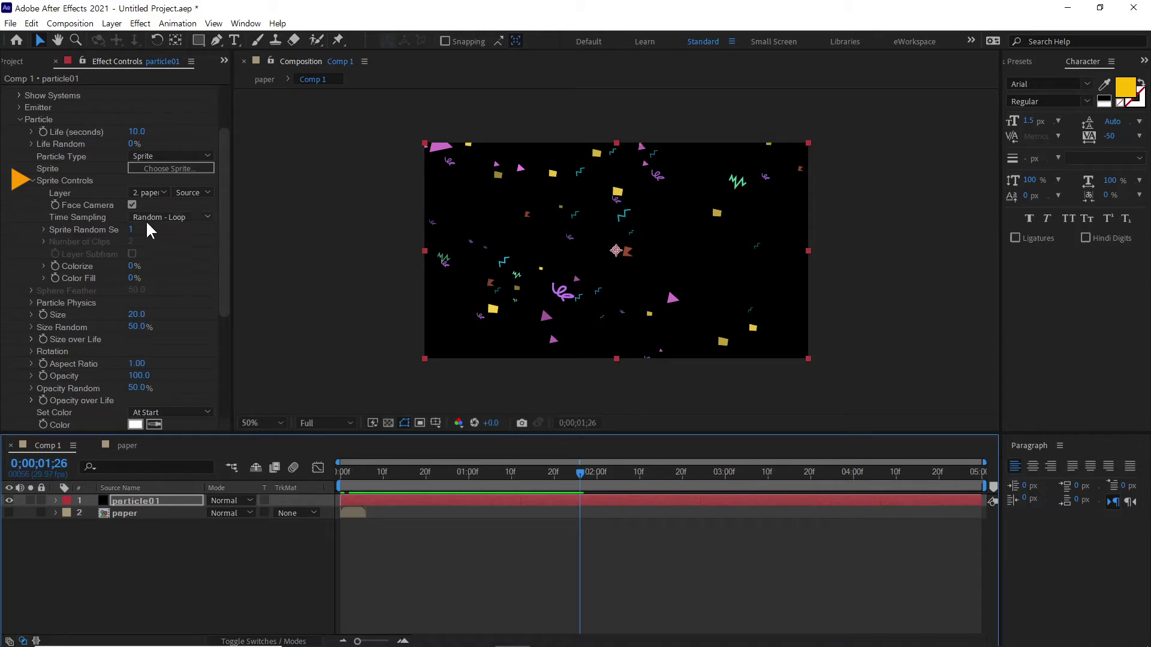
# Step: Set the sprite's Time Sampling to Random - Still Frame and scrub through the animation to check it
pyautogui.click(162, 217)
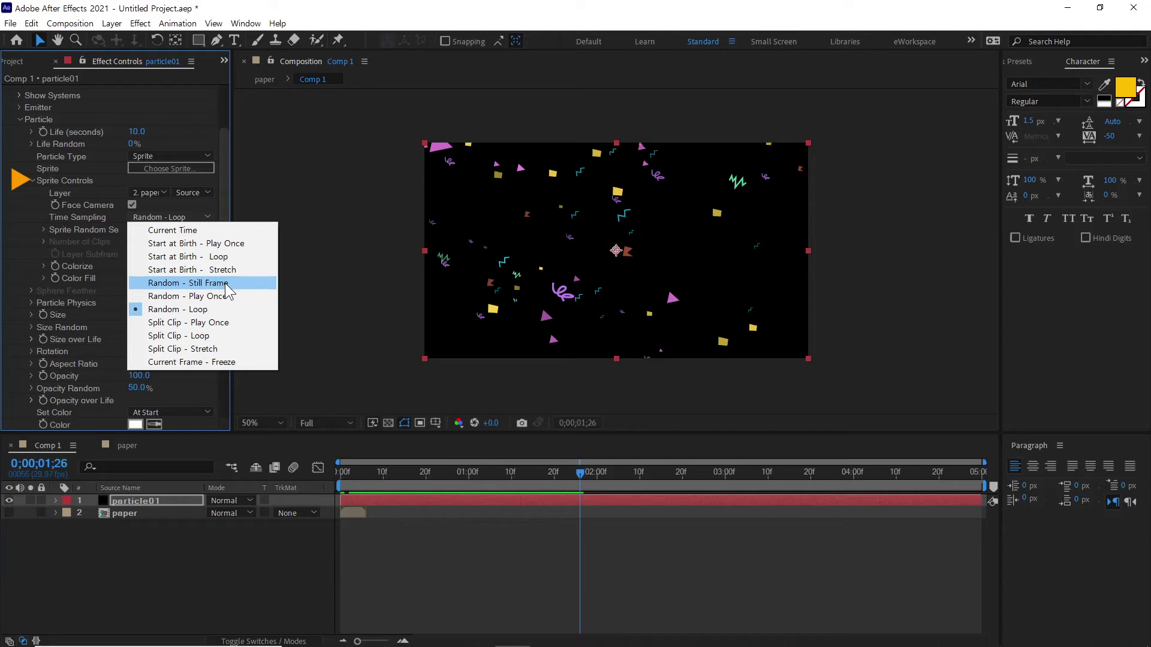
pyautogui.click(226, 283)
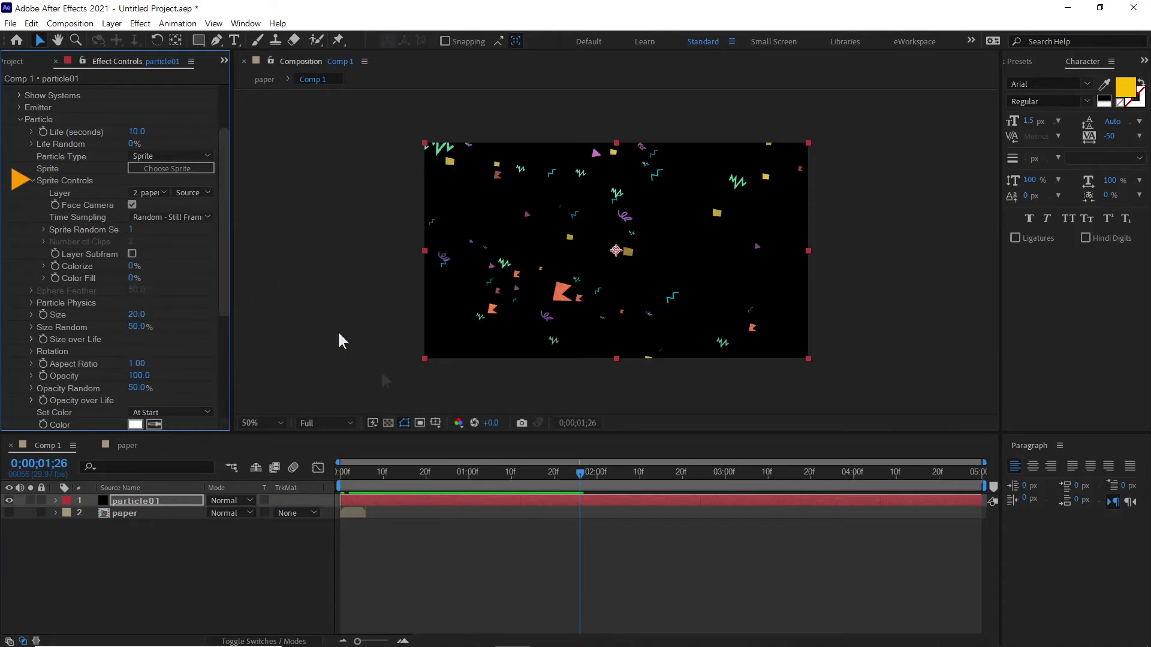
pyautogui.moveTo(367, 472); pyautogui.dragTo(707, 509)
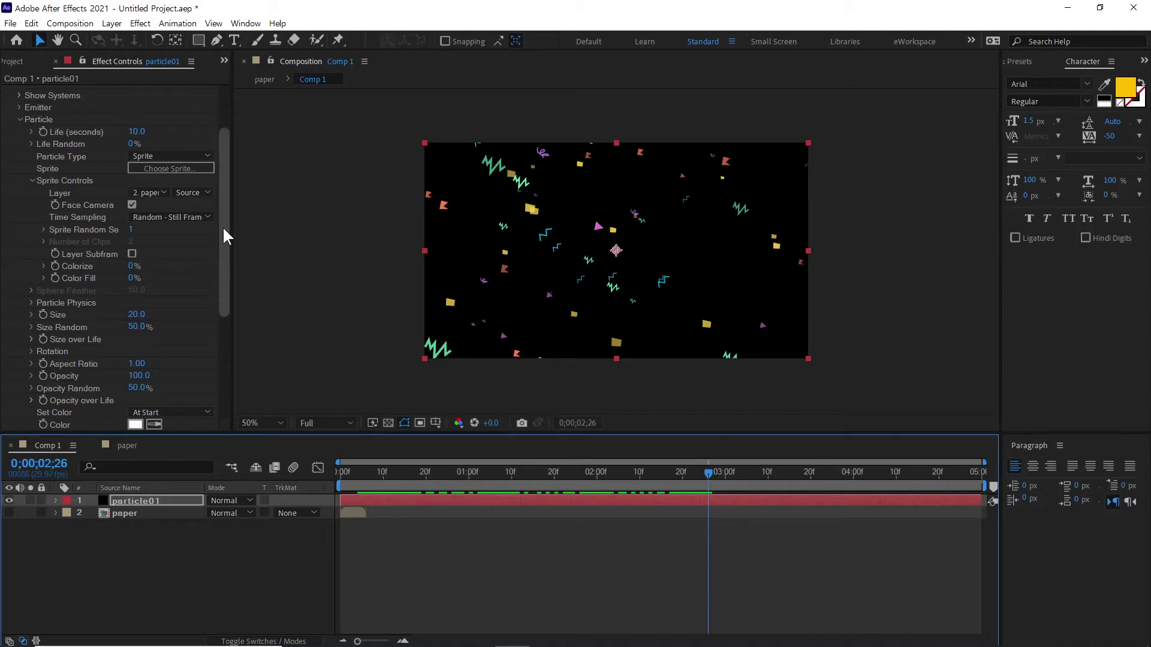
# Step: Set the emitter's Particles/sec to 60 and scrub the timeline to check the confetti density
pyautogui.click(18, 108)
pyautogui.scroll(-1, 90, 141)
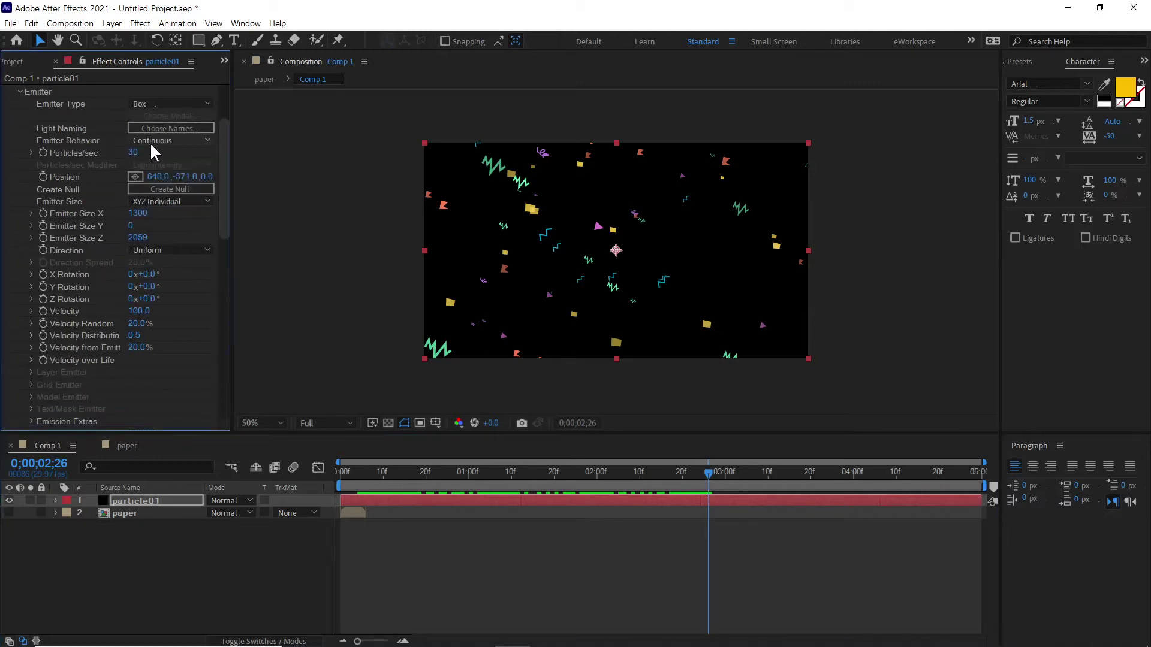
pyautogui.click(134, 153)
pyautogui.write('60')
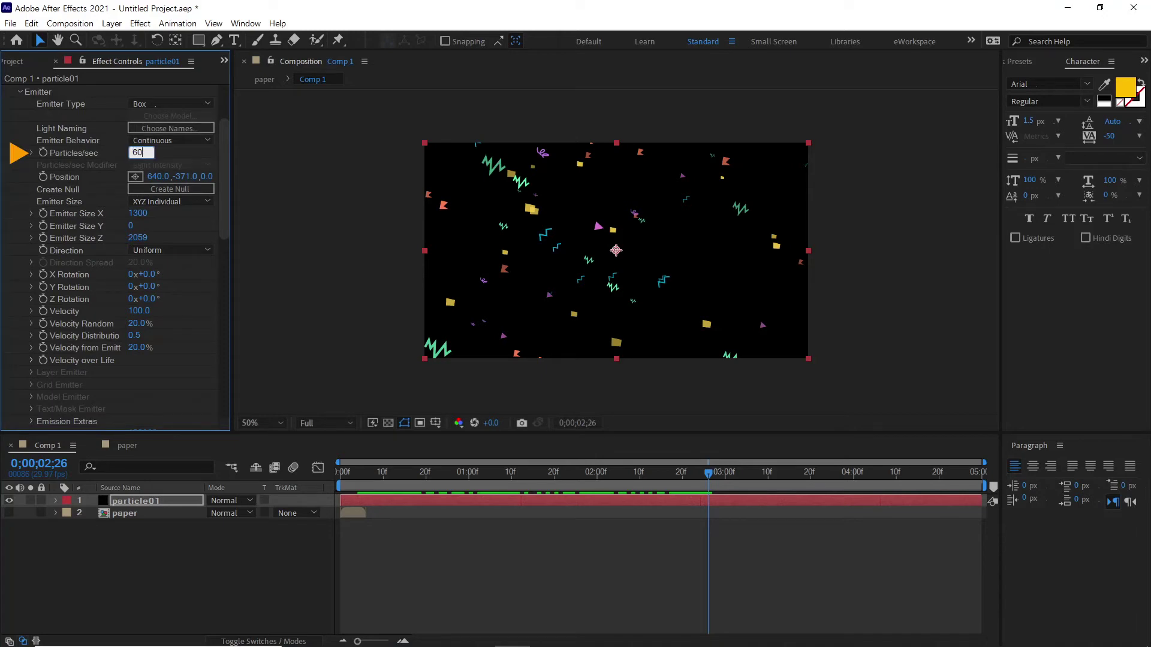
pyautogui.press('Return')
pyautogui.moveTo(384, 473); pyautogui.dragTo(618, 482)
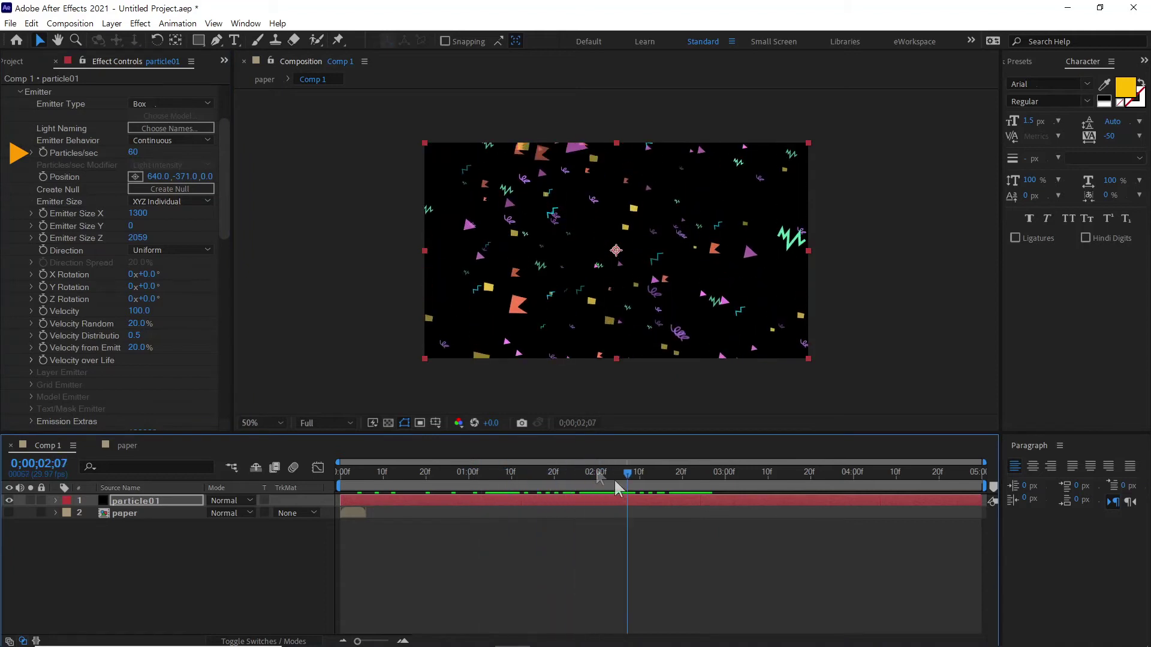
# Step: Set the particle Size to 50 and scrub the timeline to check the larger confetti pieces
pyautogui.click(21, 90)
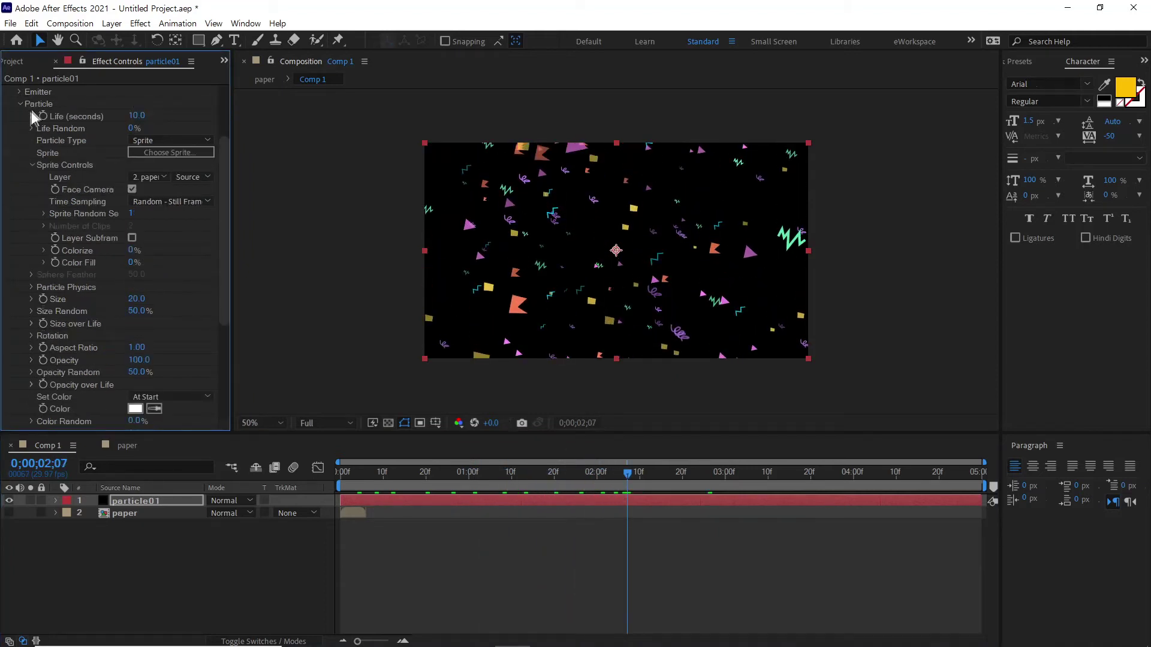
pyautogui.click(137, 299)
pyautogui.write('50')
pyautogui.press('Return')
pyautogui.moveTo(363, 470); pyautogui.dragTo(500, 491)
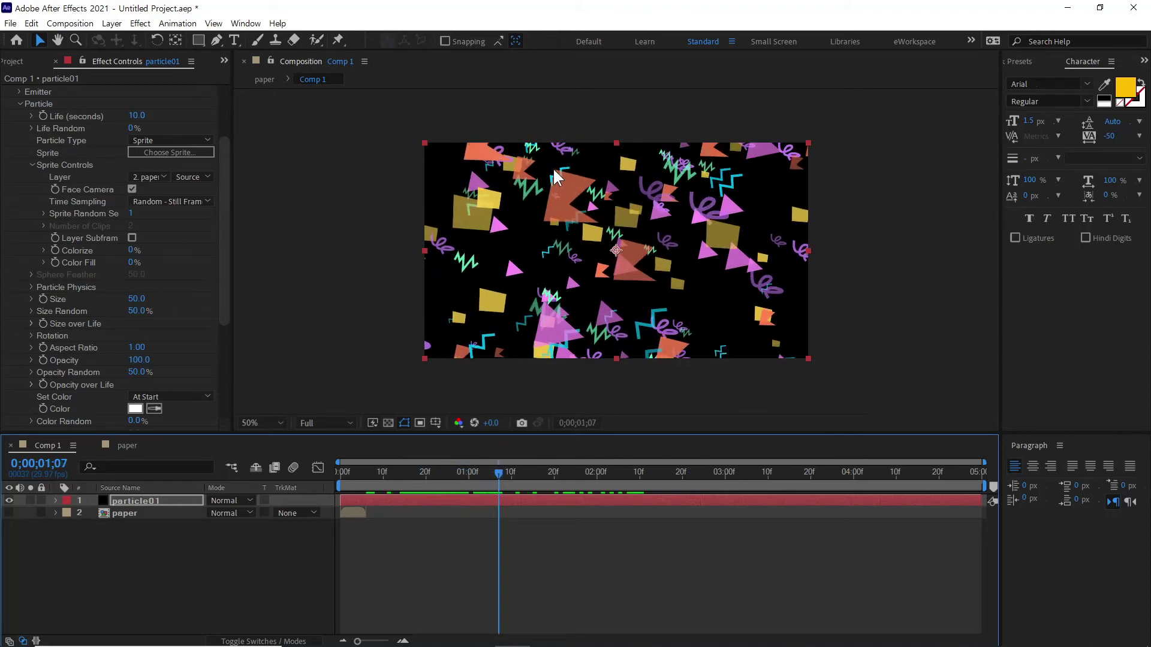
pyautogui.moveTo(504, 476); pyautogui.dragTo(465, 504)
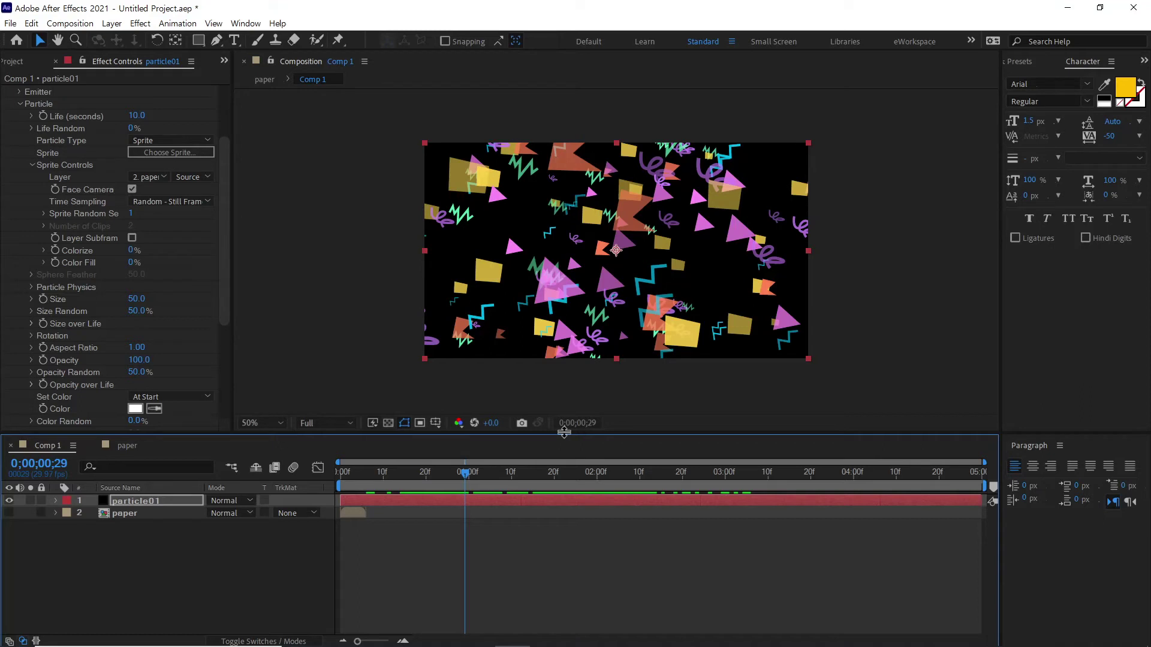
# Step: Set Degrees/sec Z to 30° in the particle's Rotation settings
pyautogui.click(31, 336)
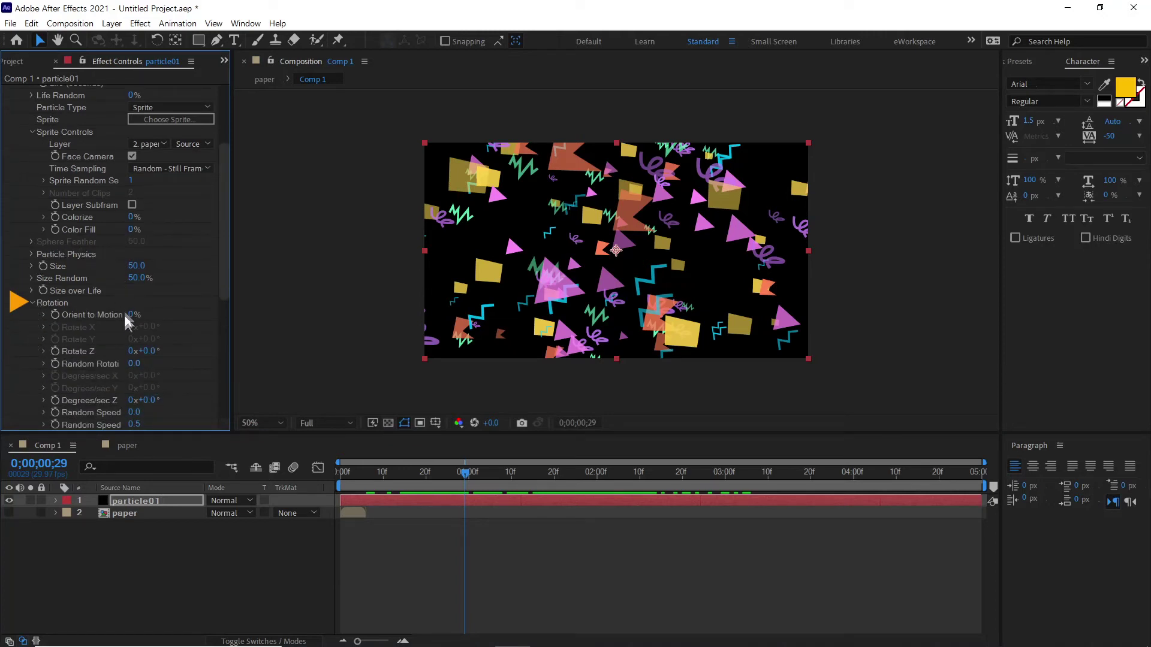
pyautogui.moveTo(220, 287); pyautogui.dragTo(220, 339)
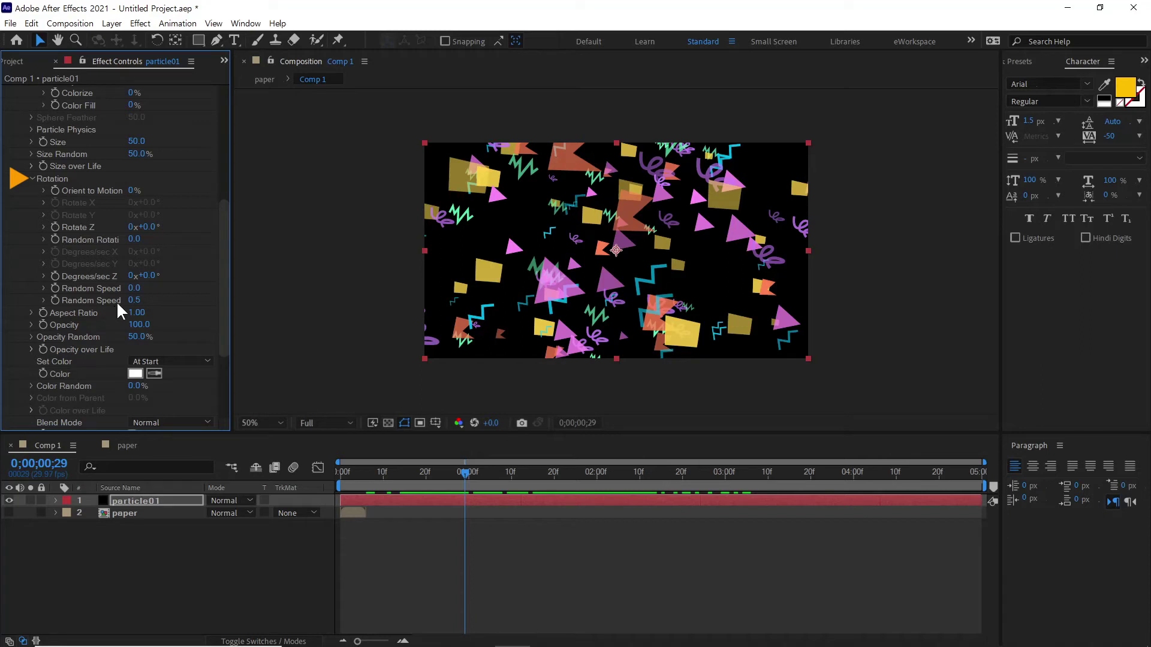
pyautogui.click(149, 276)
pyautogui.write('30')
pyautogui.press('Return')
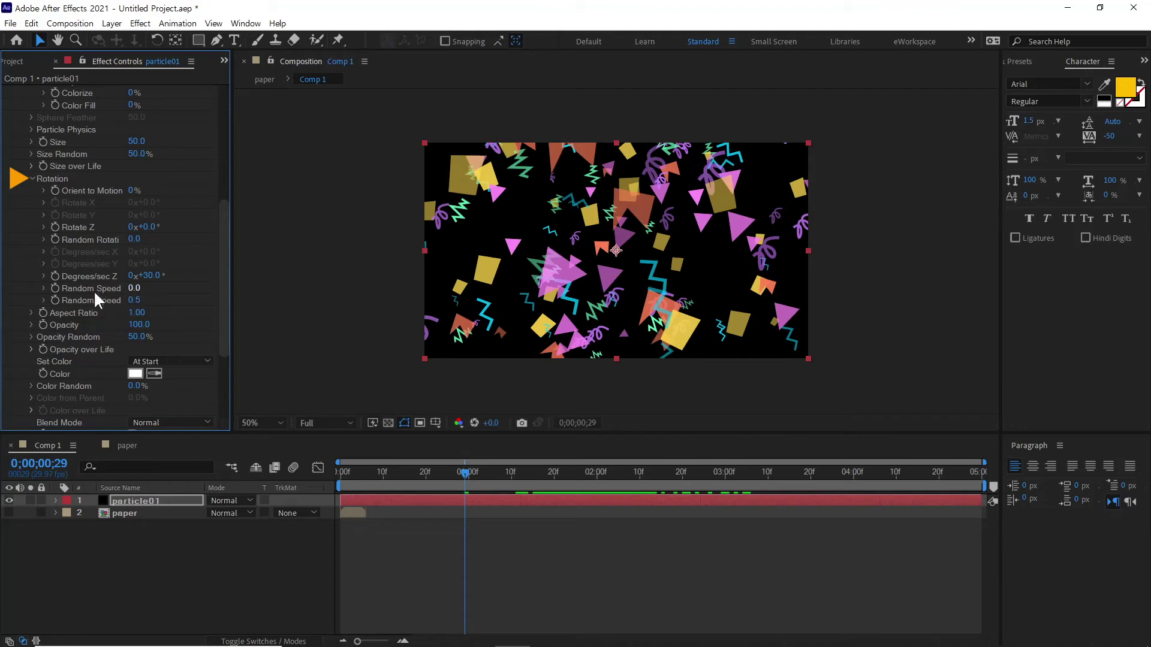
# Step: Set the first Random Speed value in the particle's Rotation settings to 1.0 and play a preview of the spinning
pyautogui.click(133, 288)
pyautogui.write('1')
pyautogui.press('Return')
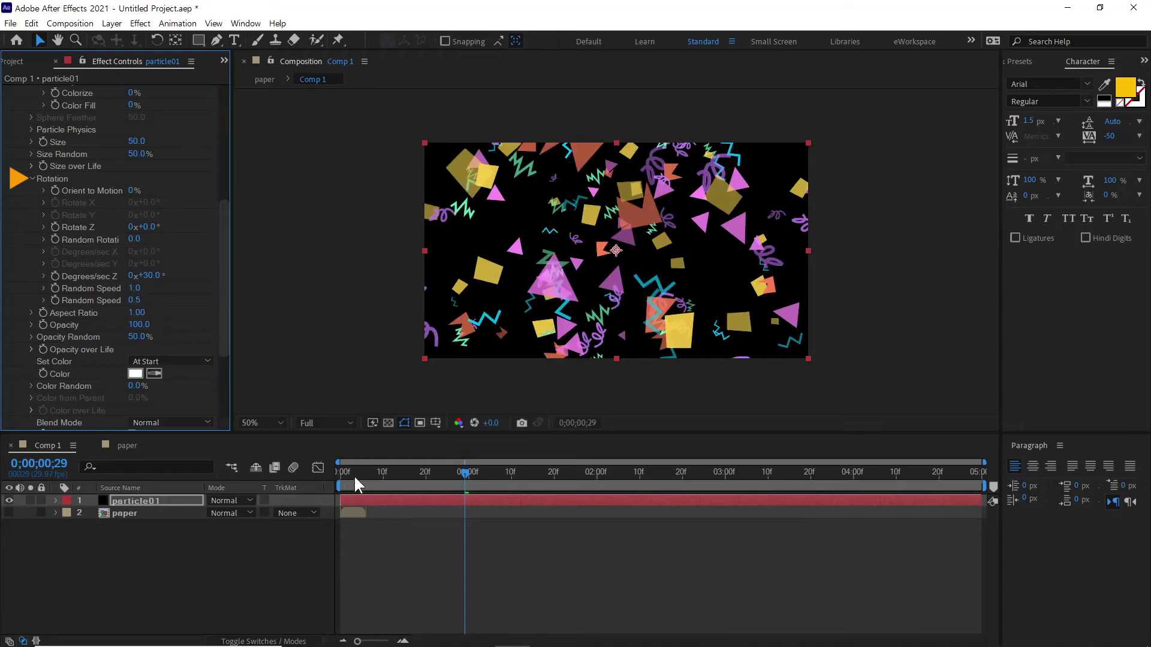
pyautogui.press('space')
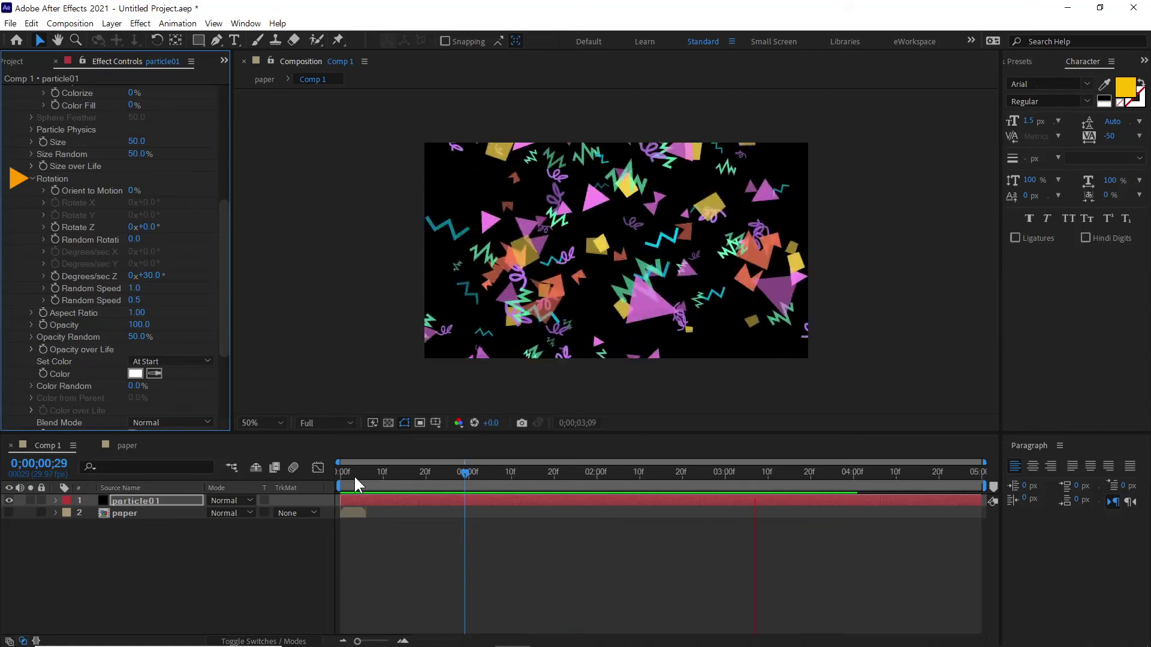
pyautogui.press('space')
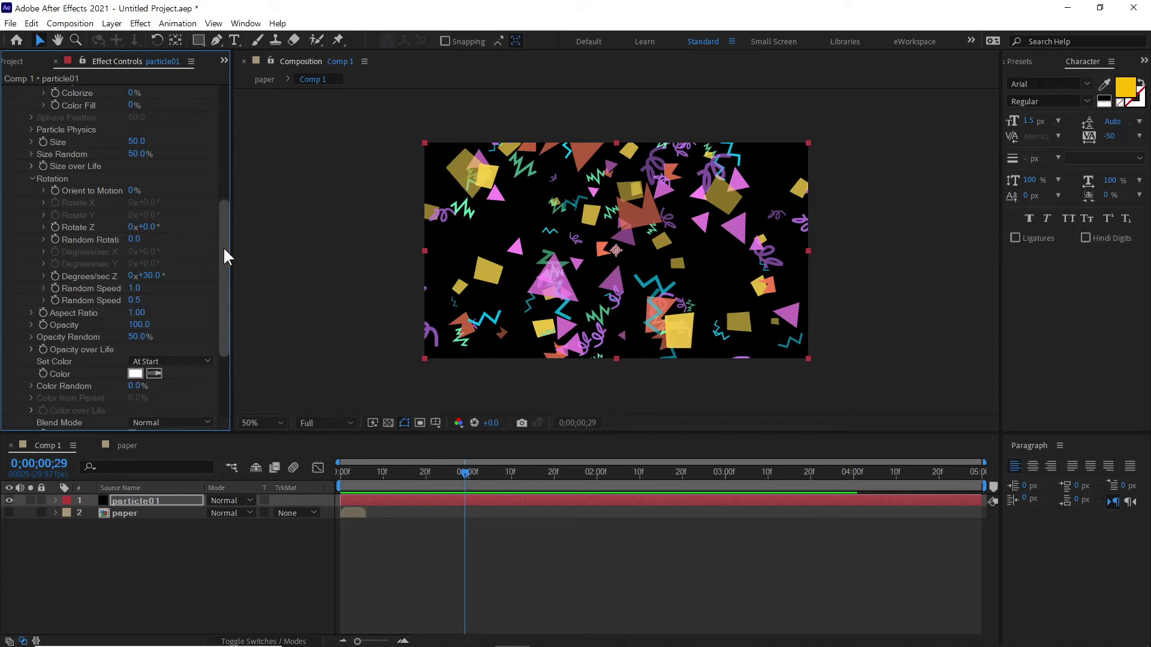
# Step: Set the emitter's Particles/sec to 40
pyautogui.moveTo(223, 246); pyautogui.dragTo(225, 130)
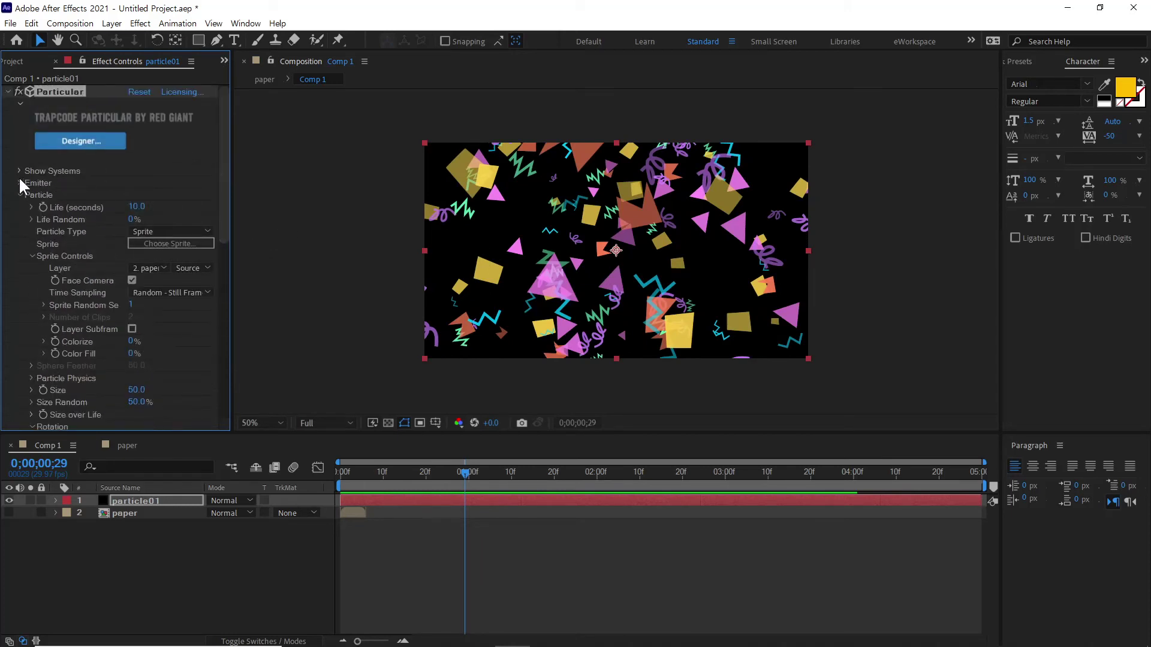
pyautogui.click(19, 182)
pyautogui.scroll(-3, 167, 194)
pyautogui.click(136, 152)
pyautogui.write('40')
pyautogui.press('Return')
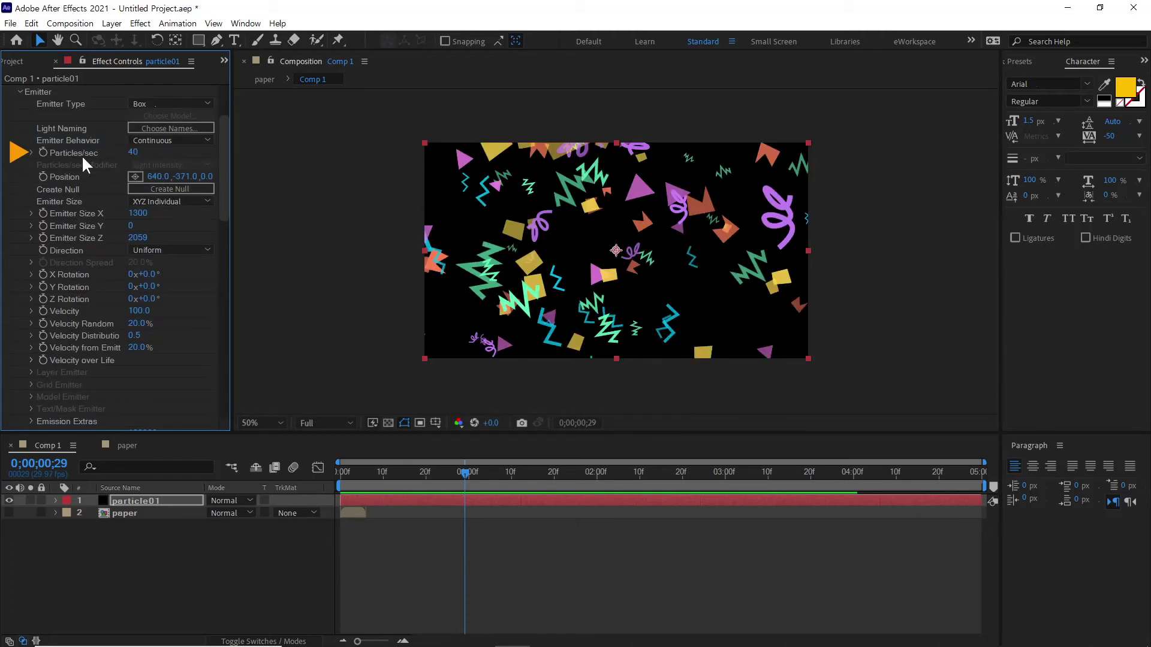
# Step: Set the particle Size to 40, move the playhead to 0;00;01;07 and play a preview
pyautogui.click(20, 92)
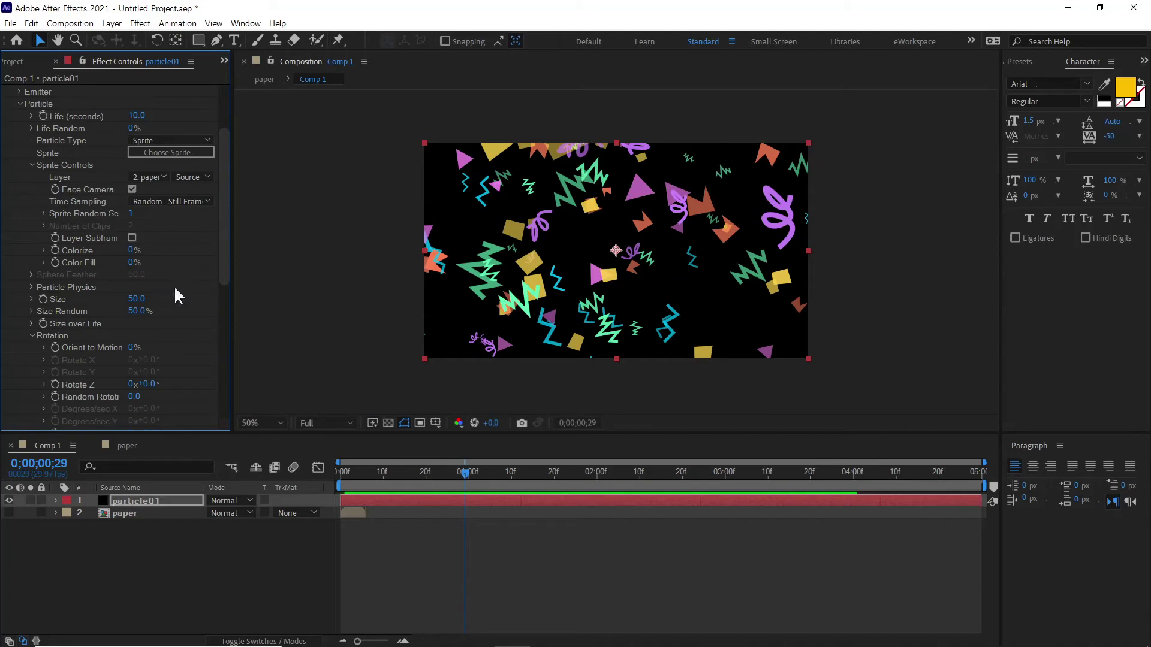
pyautogui.click(137, 298)
pyautogui.write('40')
pyautogui.press('Return')
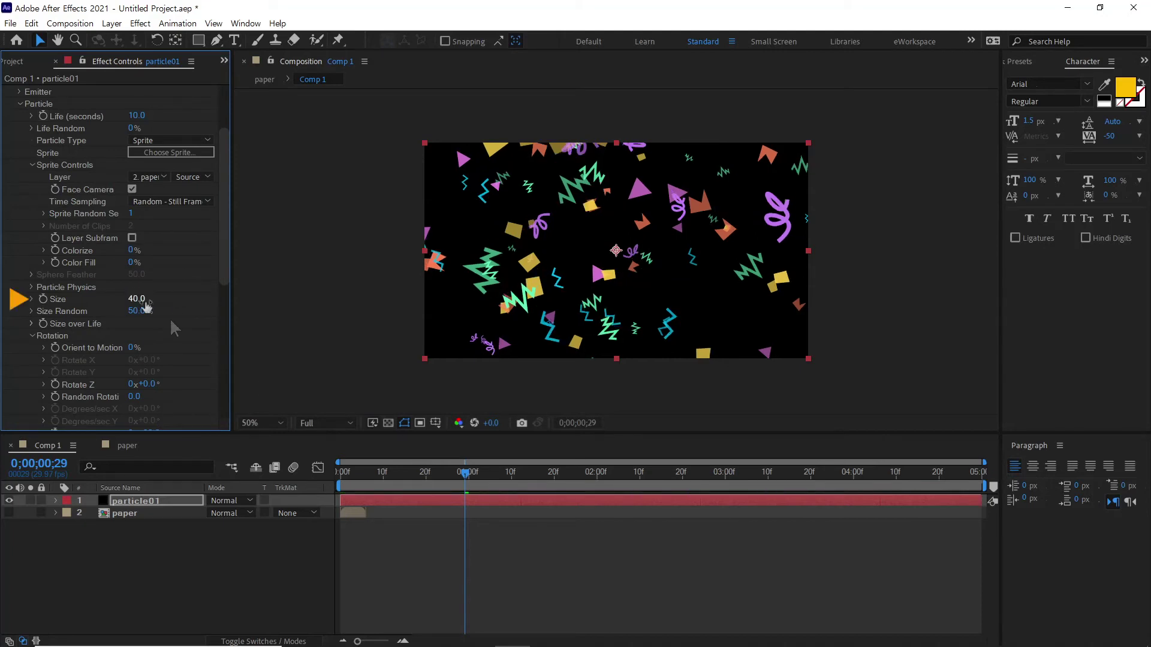
pyautogui.moveTo(351, 472); pyautogui.dragTo(503, 497)
pyautogui.press('space')
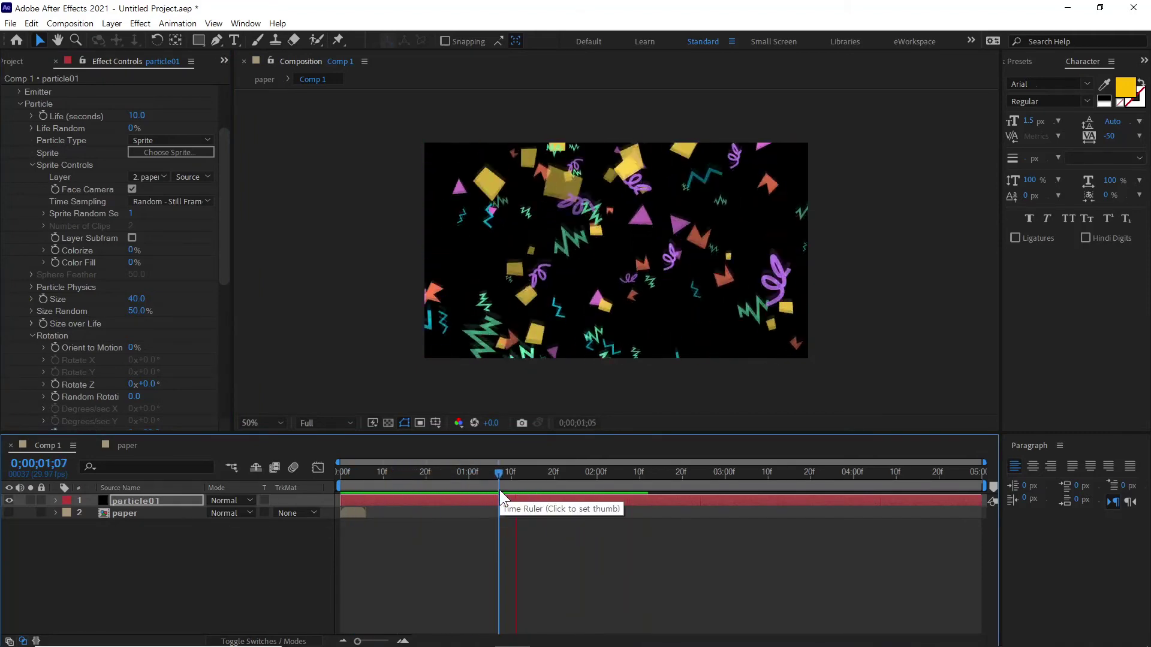
pyautogui.press('space')
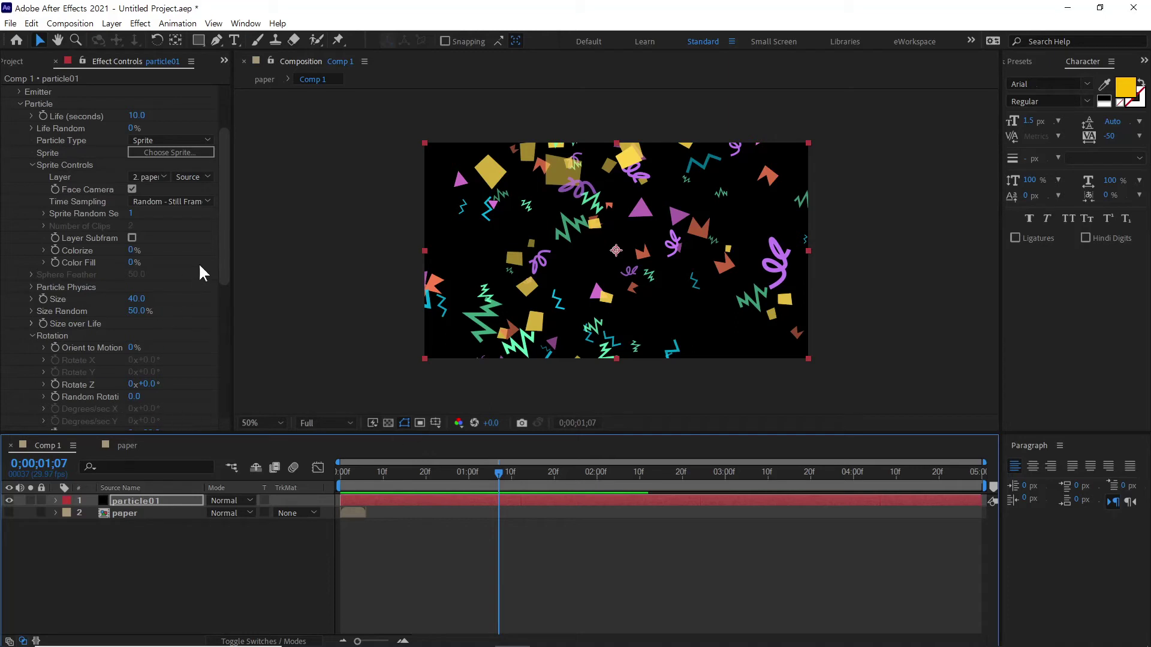
# Step: Set Rotate Z to 60° in the particle's Rotation settings
pyautogui.moveTo(221, 237); pyautogui.dragTo(219, 302)
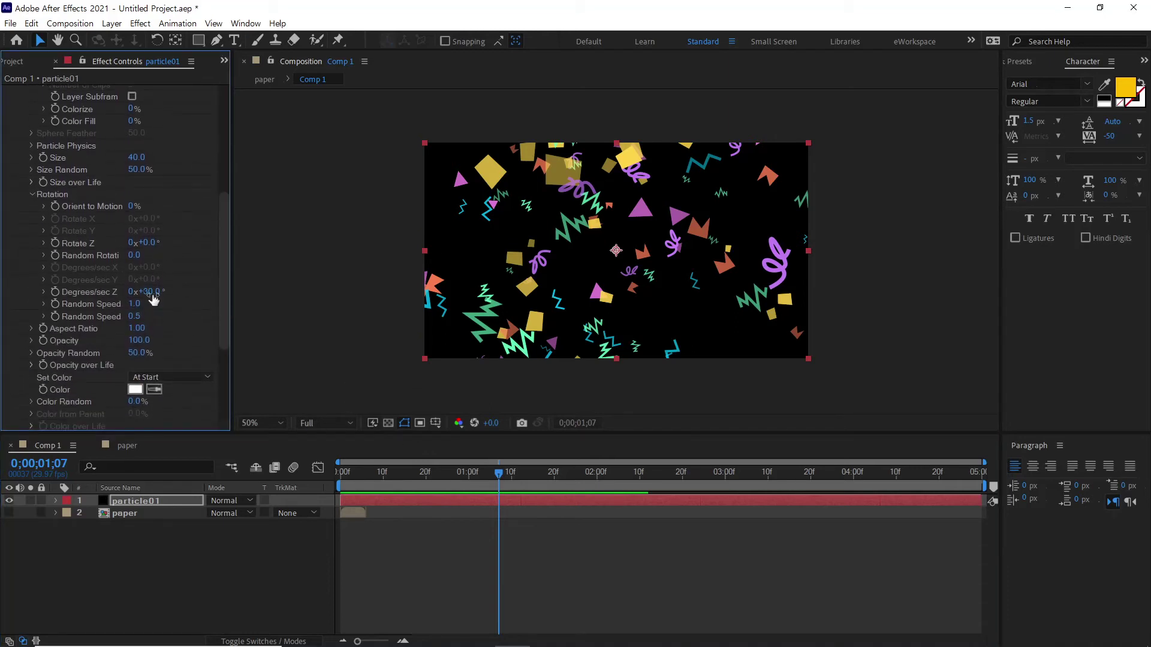
pyautogui.click(150, 242)
pyautogui.write('60')
pyautogui.press('Return')
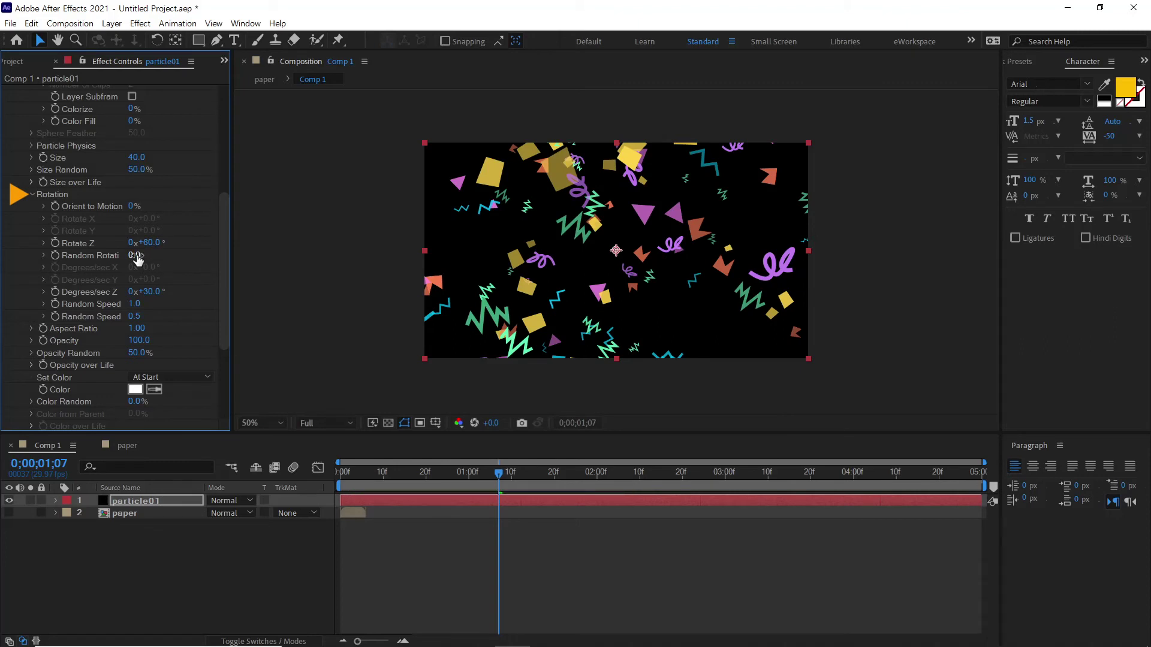
# Step: Set the particle's Random Rotation to 10 and play a preview of the confetti
pyautogui.click(135, 255)
pyautogui.write('10')
pyautogui.press('Return')
pyautogui.press('space')
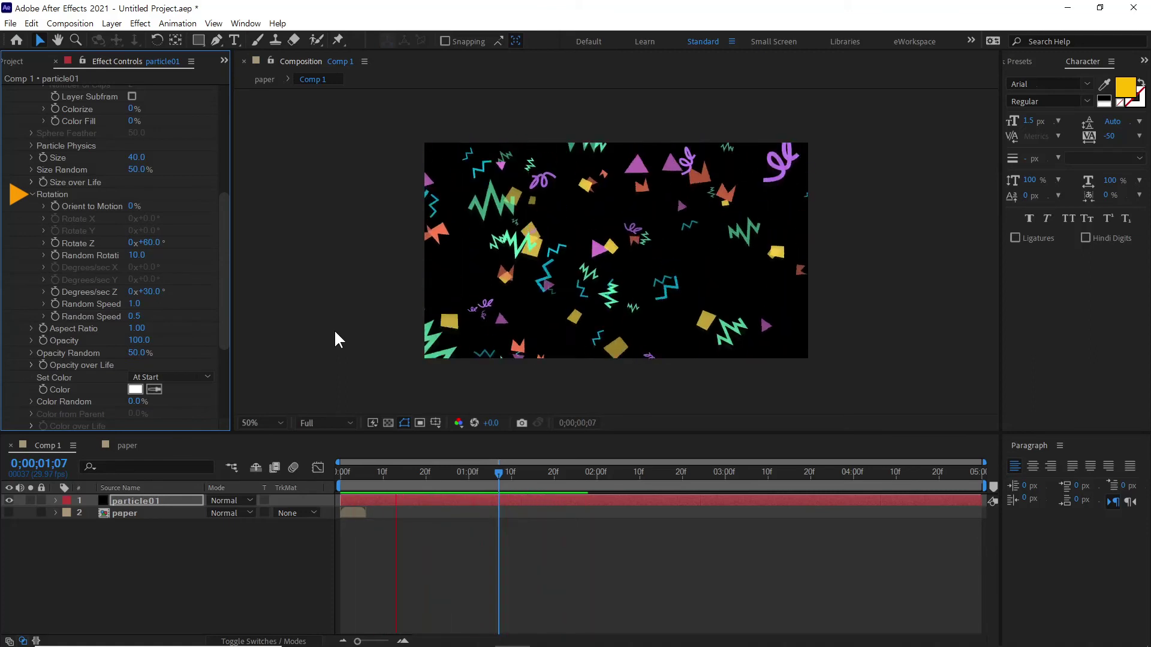
pyautogui.press('space')
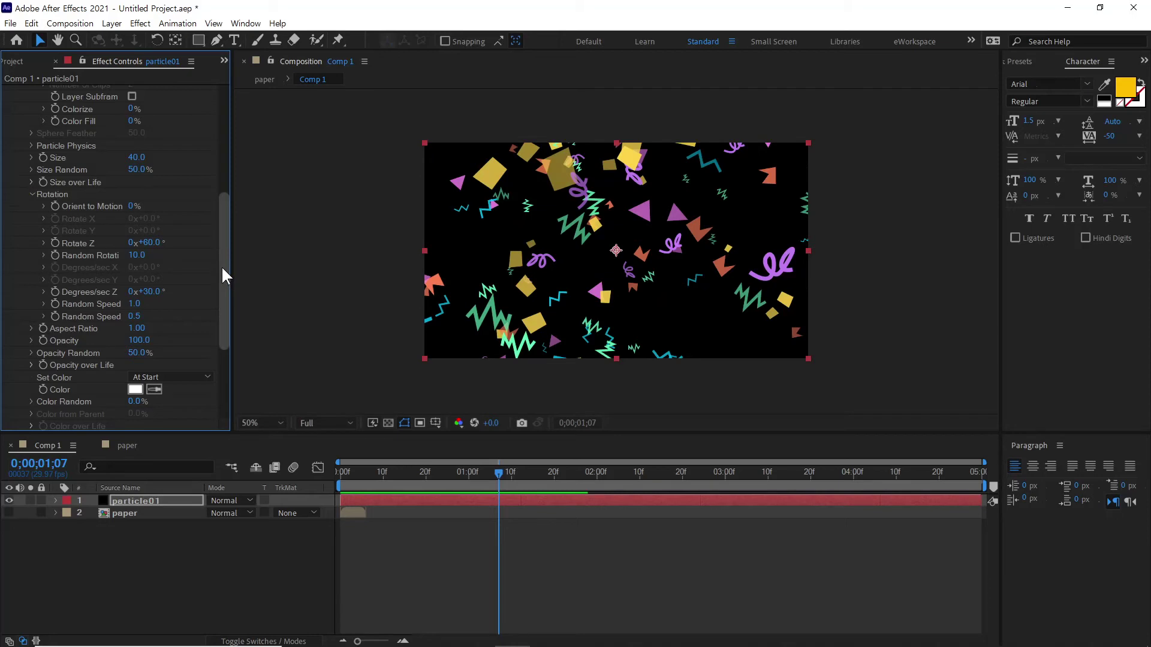
# Step: Scrub through the confetti animation to inspect how the paper pieces fall and rotate, ending at 0;00;01;07
pyautogui.moveTo(221, 262); pyautogui.dragTo(228, 177)
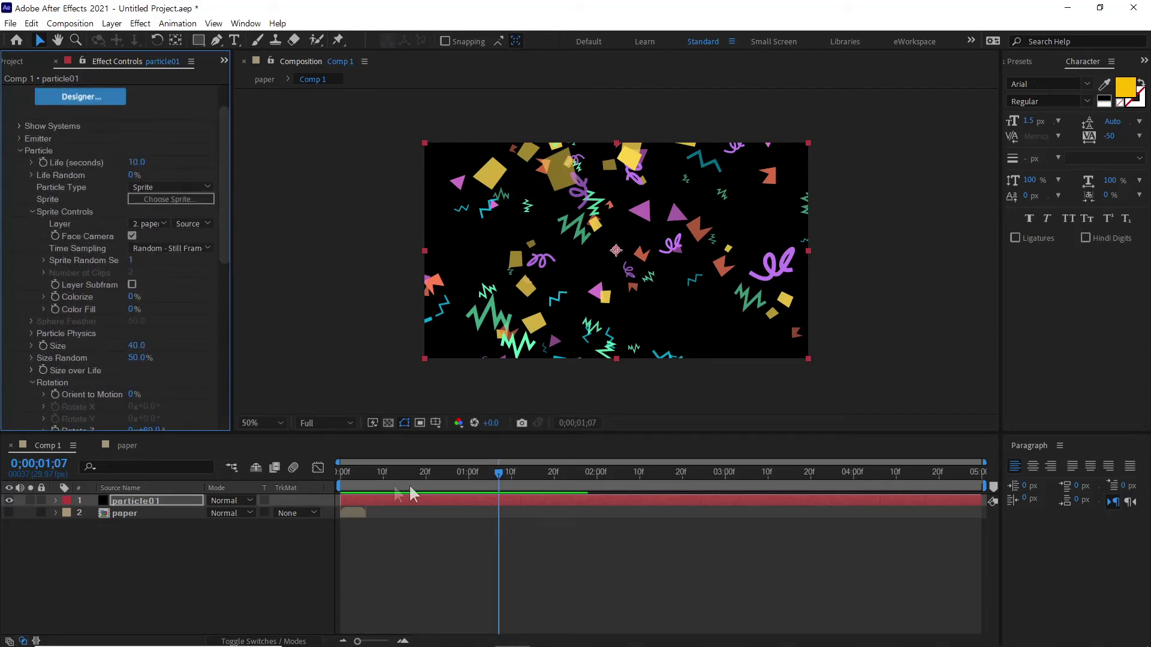
pyautogui.moveTo(358, 470); pyautogui.dragTo(457, 473)
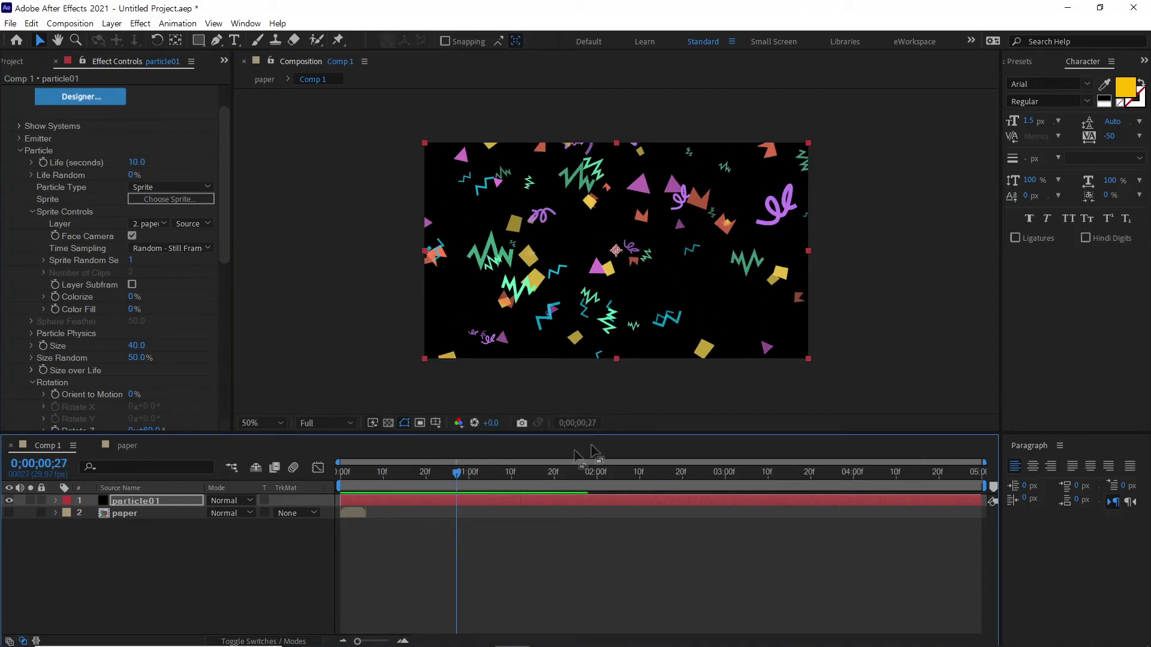
pyautogui.moveTo(463, 473); pyautogui.dragTo(499, 469)
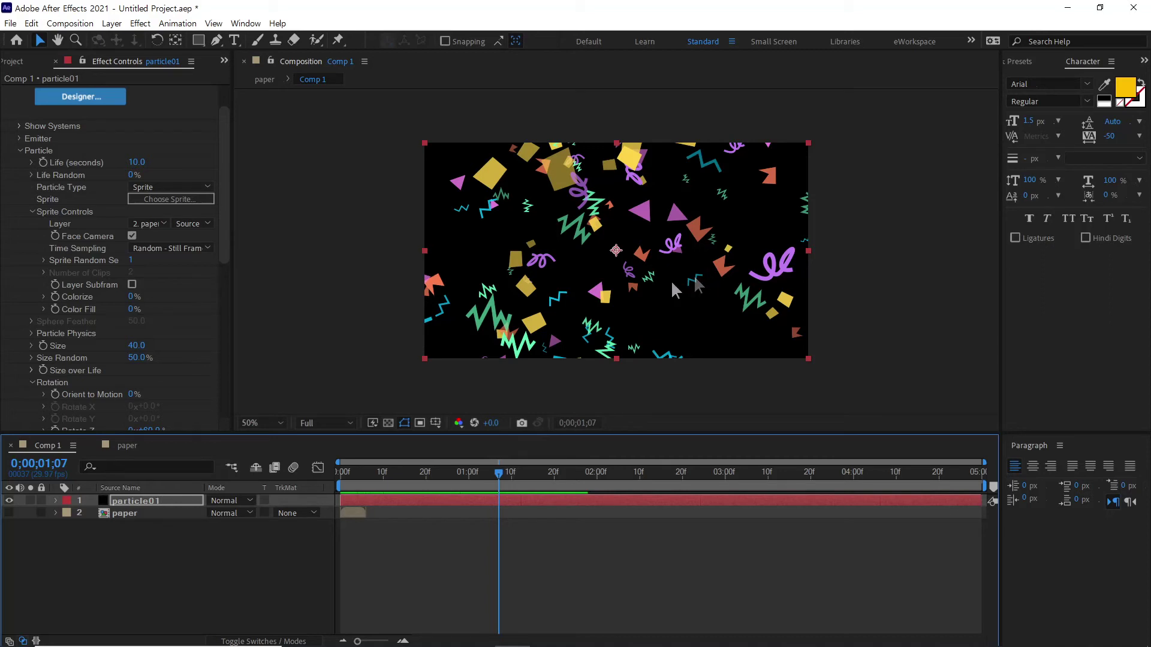
# Step: With Particle Type kept on Sprite, turn off Face Camera in the Sprite Controls and preview the confetti, moving the playhead to 0;00;01;12
pyautogui.scroll(-6, 224, 234)
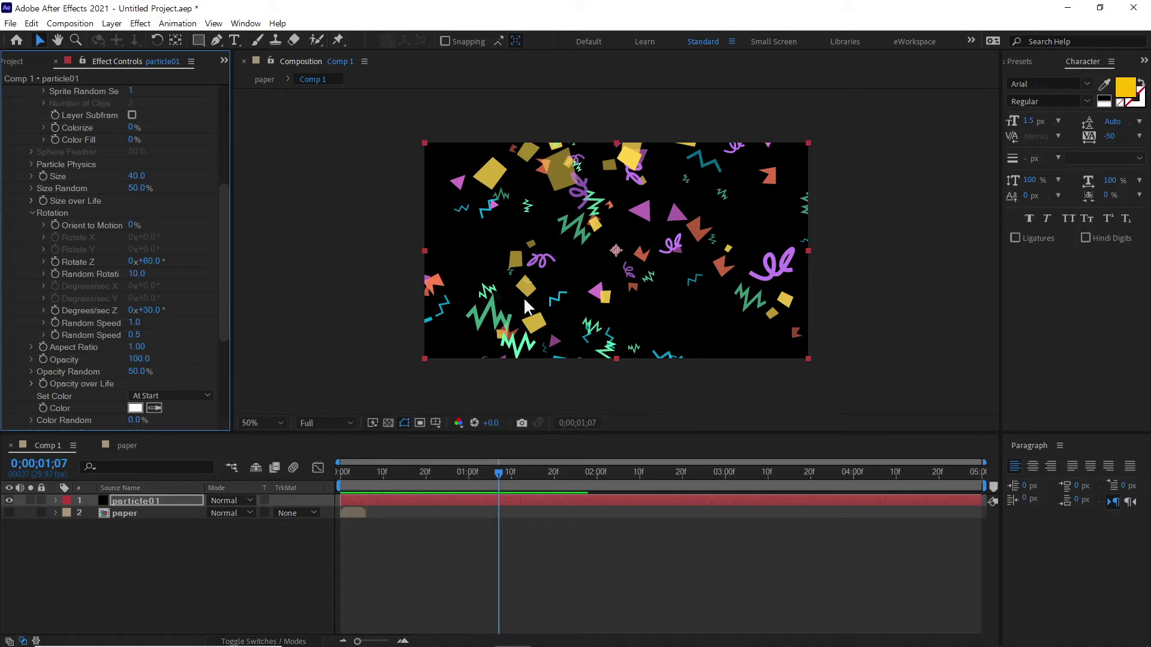
pyautogui.scroll(1, 224, 204)
pyautogui.moveTo(224, 195); pyautogui.dragTo(224, 146)
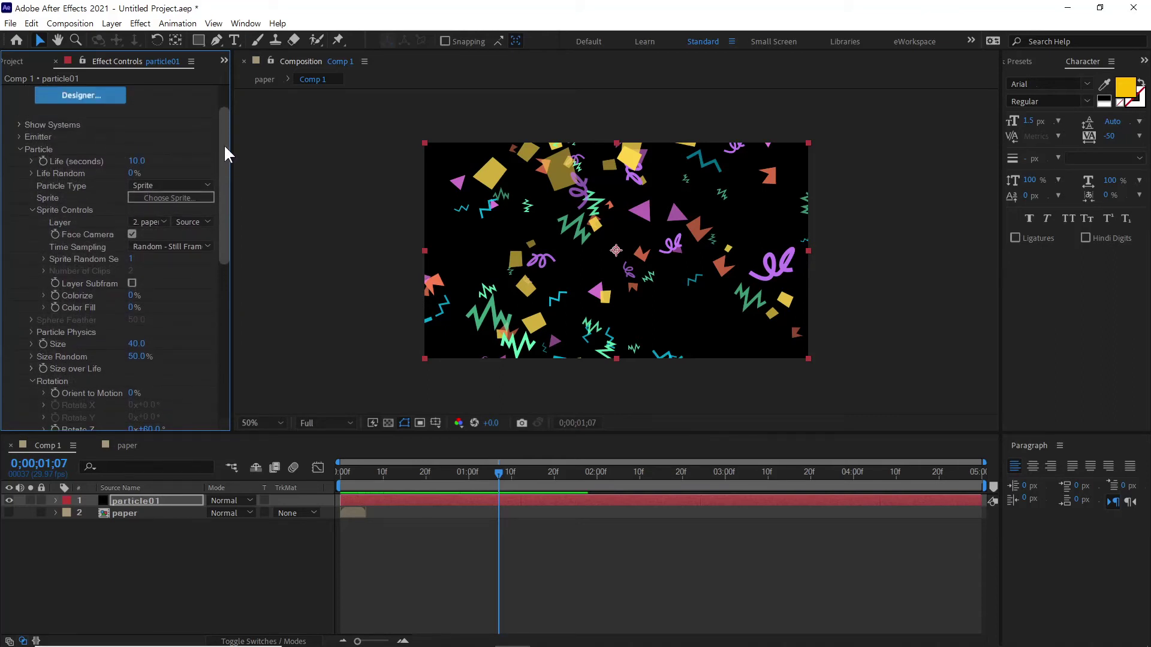
pyautogui.click(150, 185)
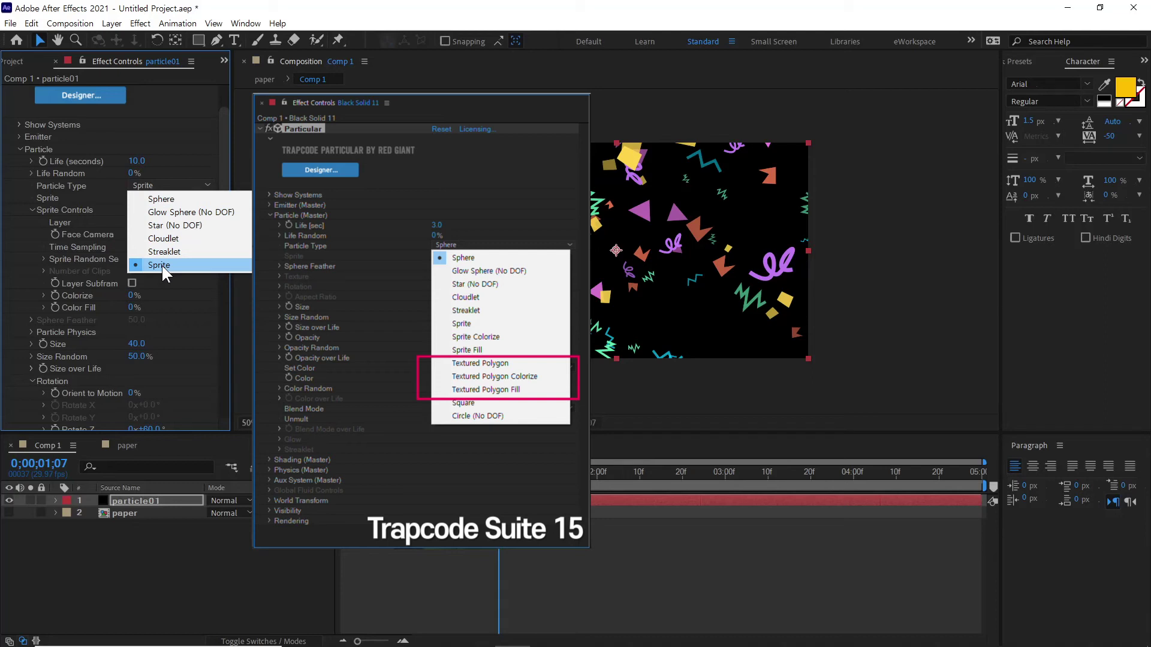
pyautogui.click(162, 265)
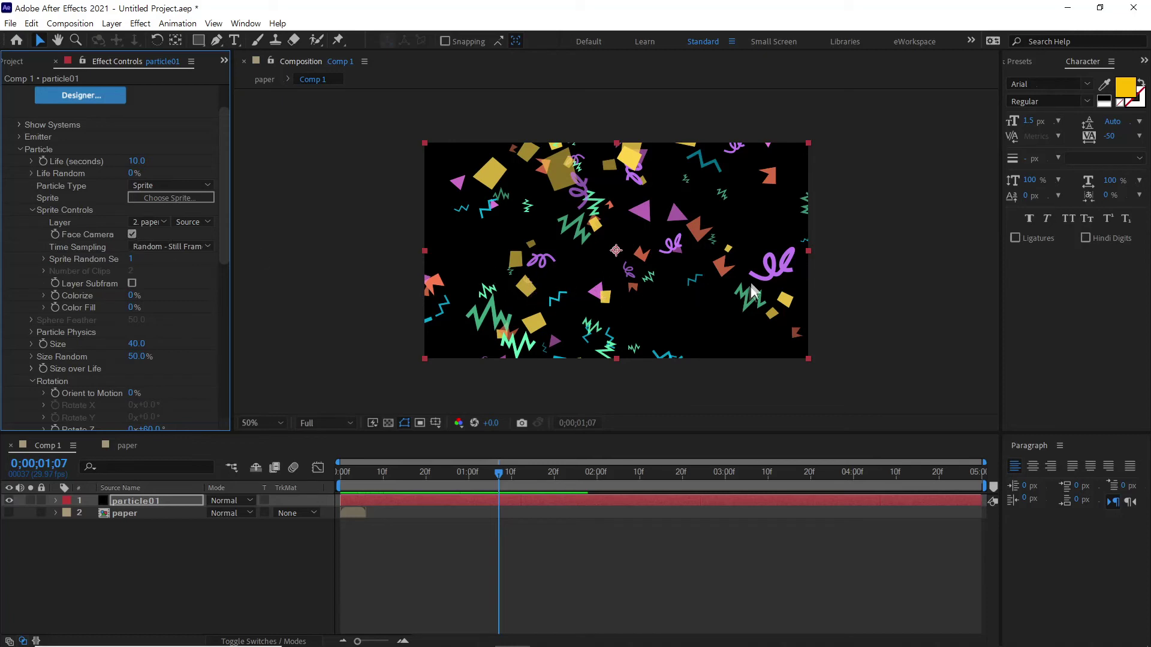
pyautogui.click(132, 234)
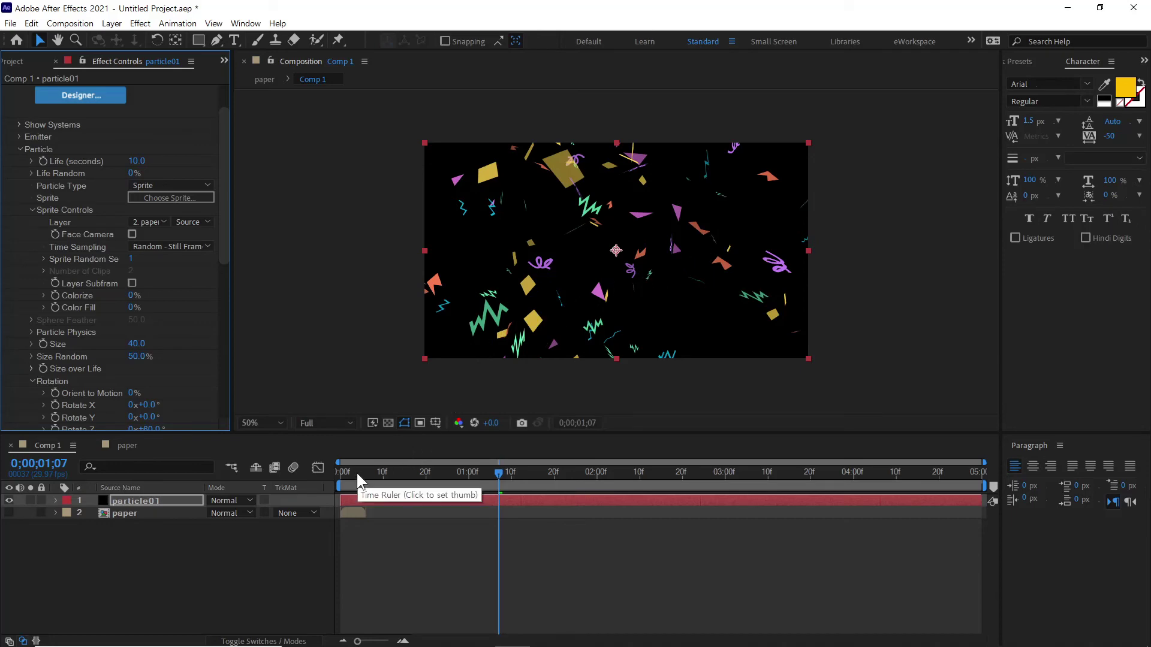
pyautogui.moveTo(346, 476); pyautogui.dragTo(517, 478)
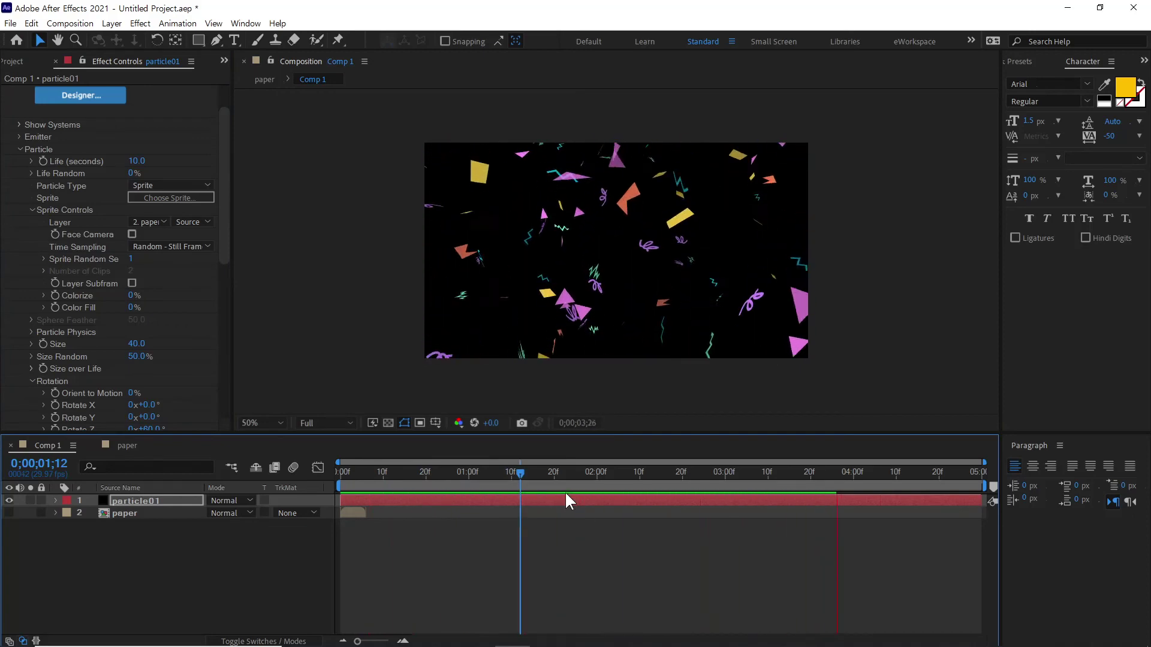
pyautogui.press('space')
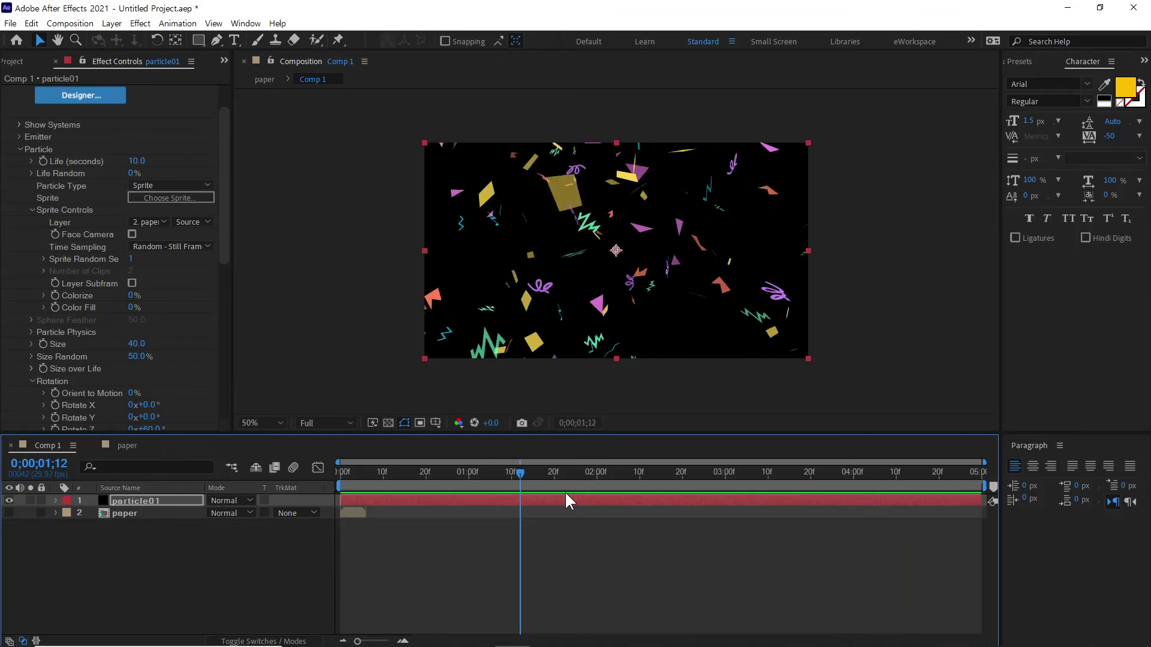
# Step: Look over the particle's X, Y and Z rotation settings and collapse the Particle group
pyautogui.moveTo(223, 207); pyautogui.dragTo(225, 315)
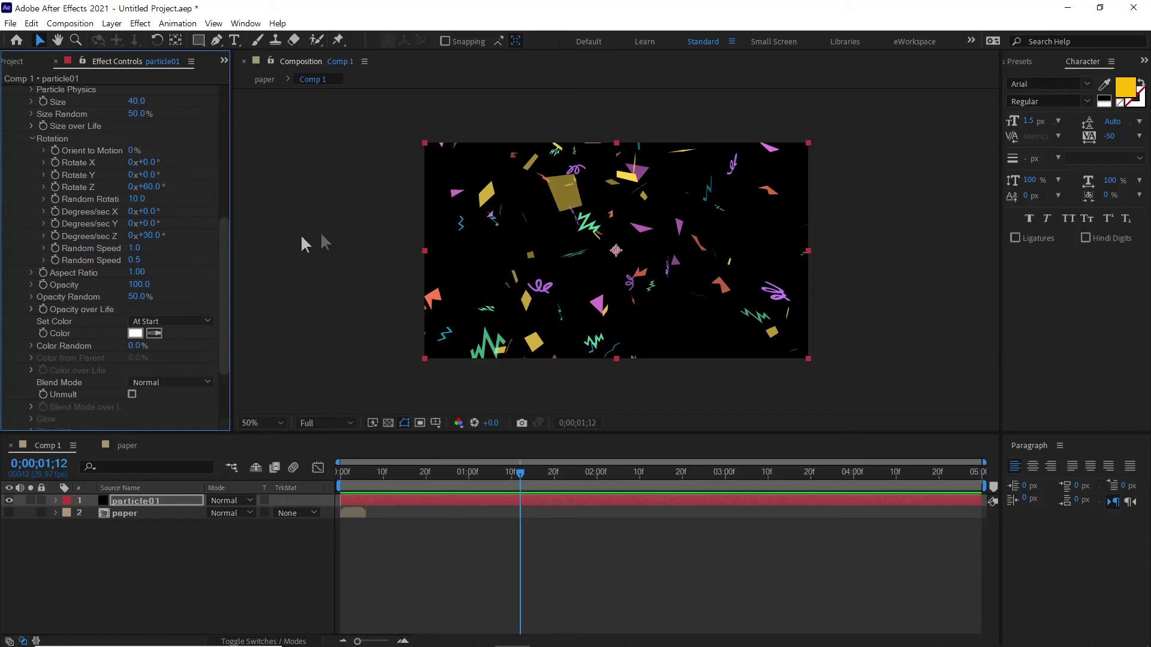
pyautogui.moveTo(223, 239); pyautogui.dragTo(220, 96)
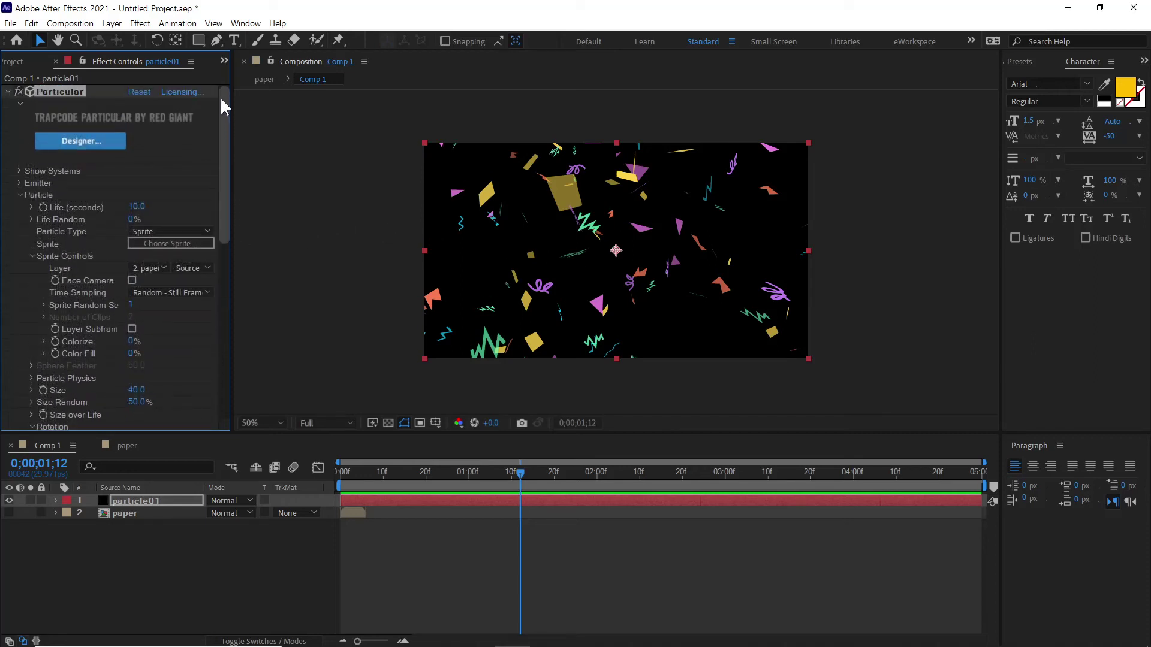
pyautogui.click(20, 194)
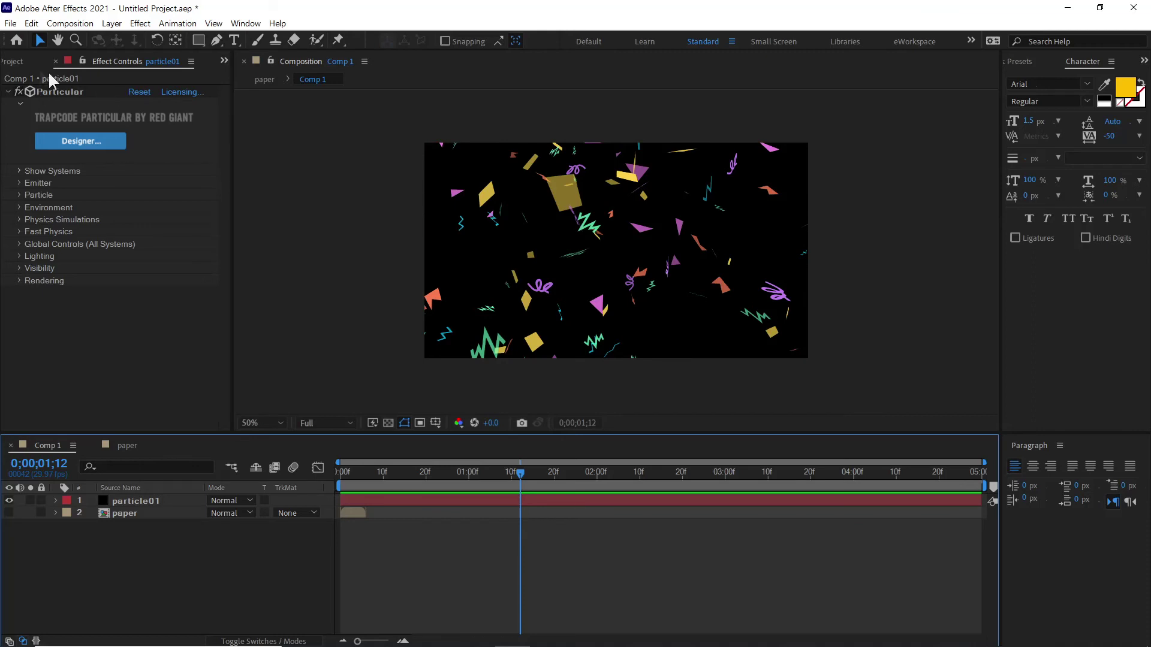
# Step: Import snow.psd into the project as Composition - Retain Layer Sizes with Editable Layer Styles
pyautogui.click(19, 63)
pyautogui.click(98, 253)
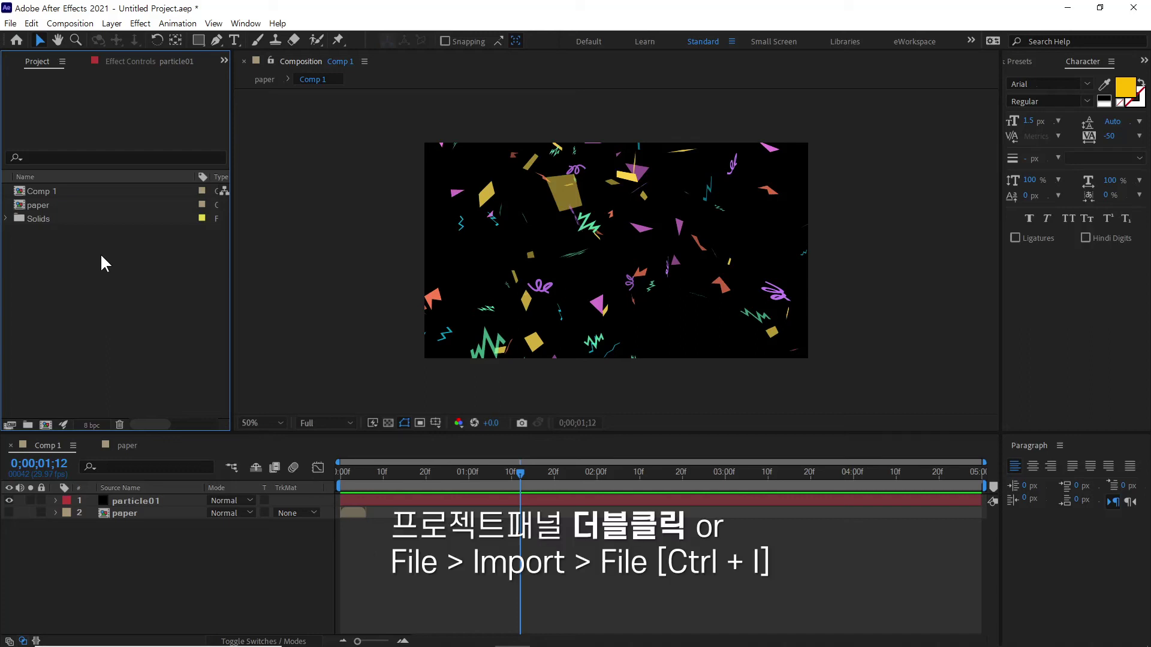
pyautogui.doubleClick(102, 257)
pyautogui.click(177, 144)
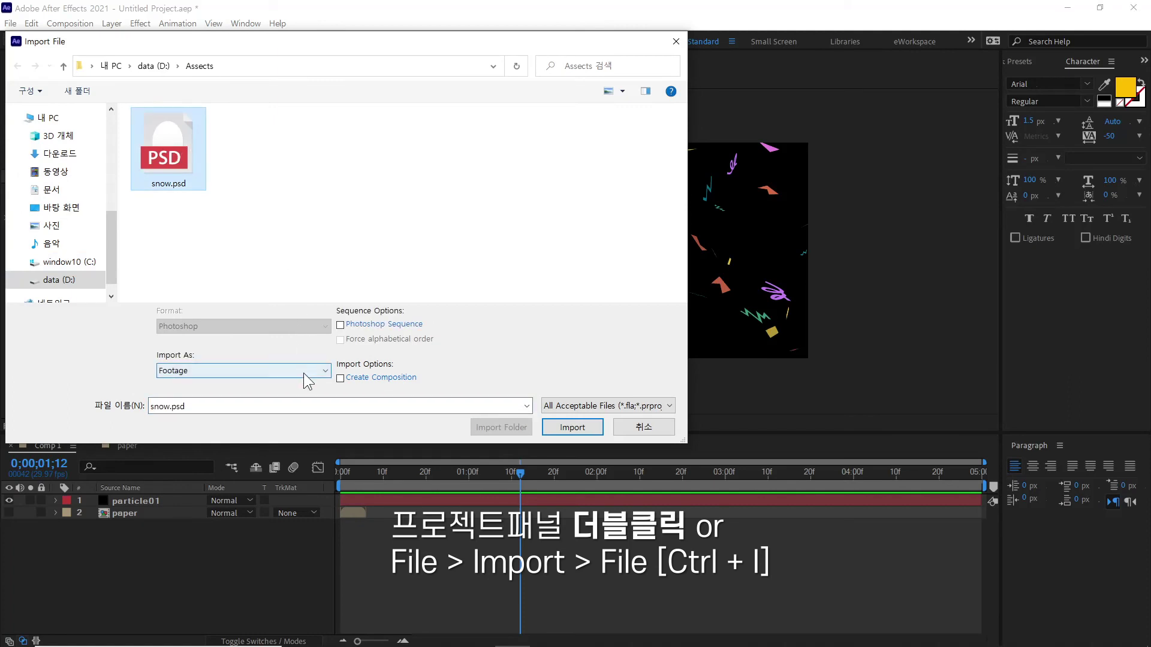
pyautogui.click(301, 371)
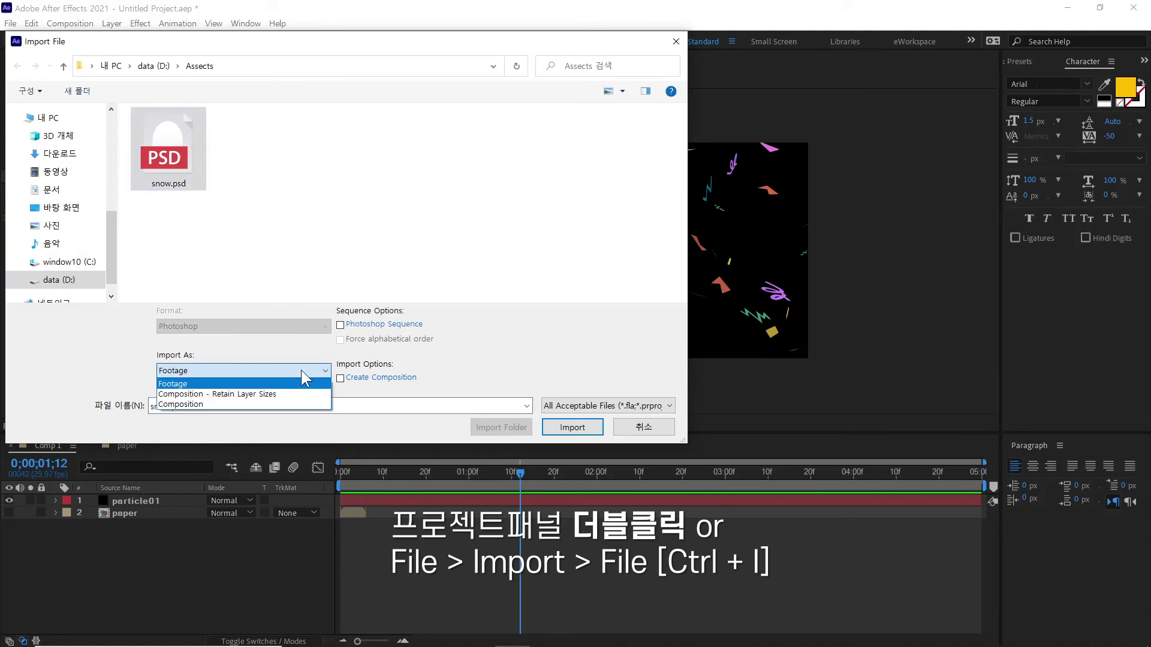
pyautogui.click(275, 394)
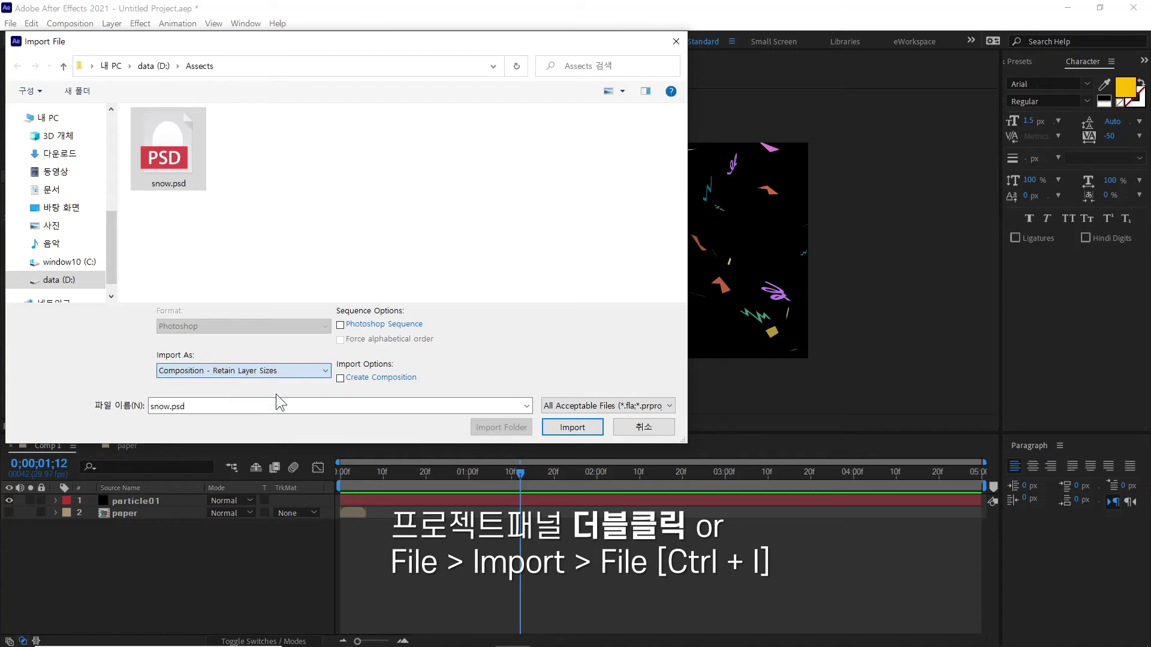
pyautogui.click(571, 427)
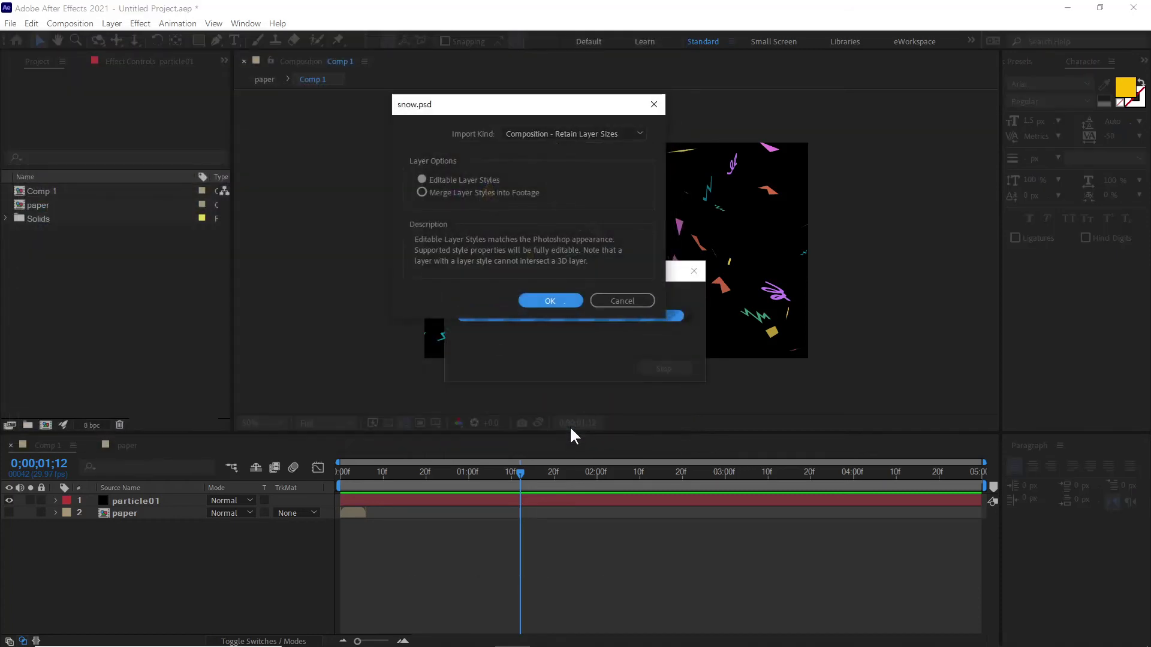
pyautogui.click(550, 299)
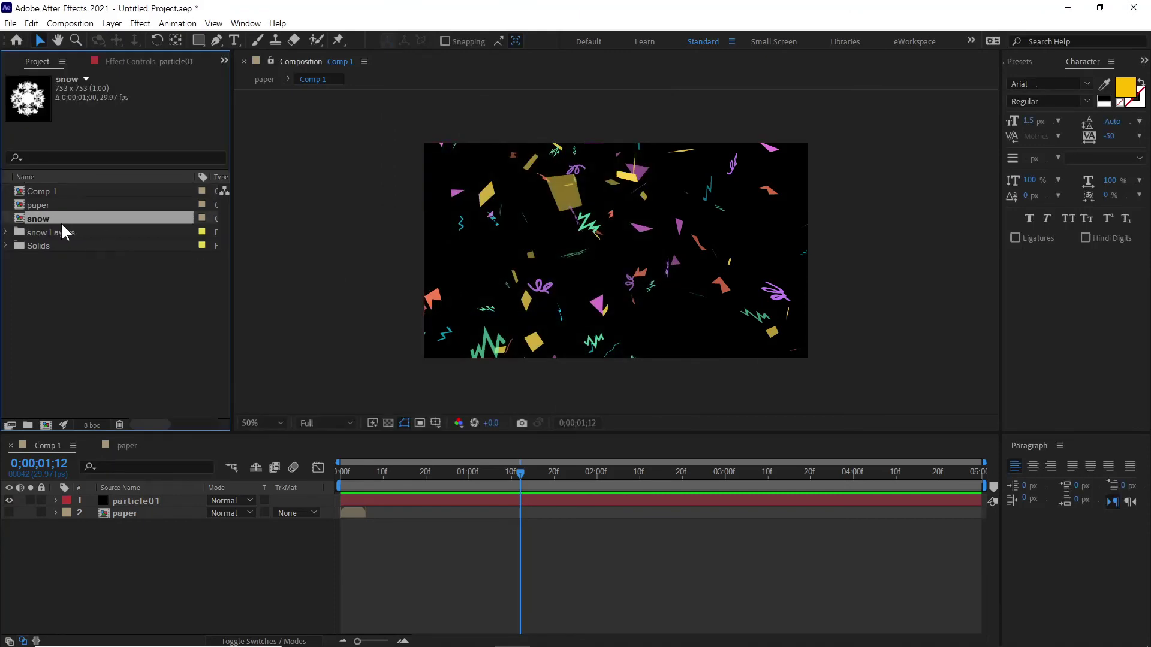
# Step: Add the snow composition below the paper layer in Comp 1, and open it with the playhead at 0;00;00;00
pyautogui.moveTo(37, 220); pyautogui.dragTo(69, 574)
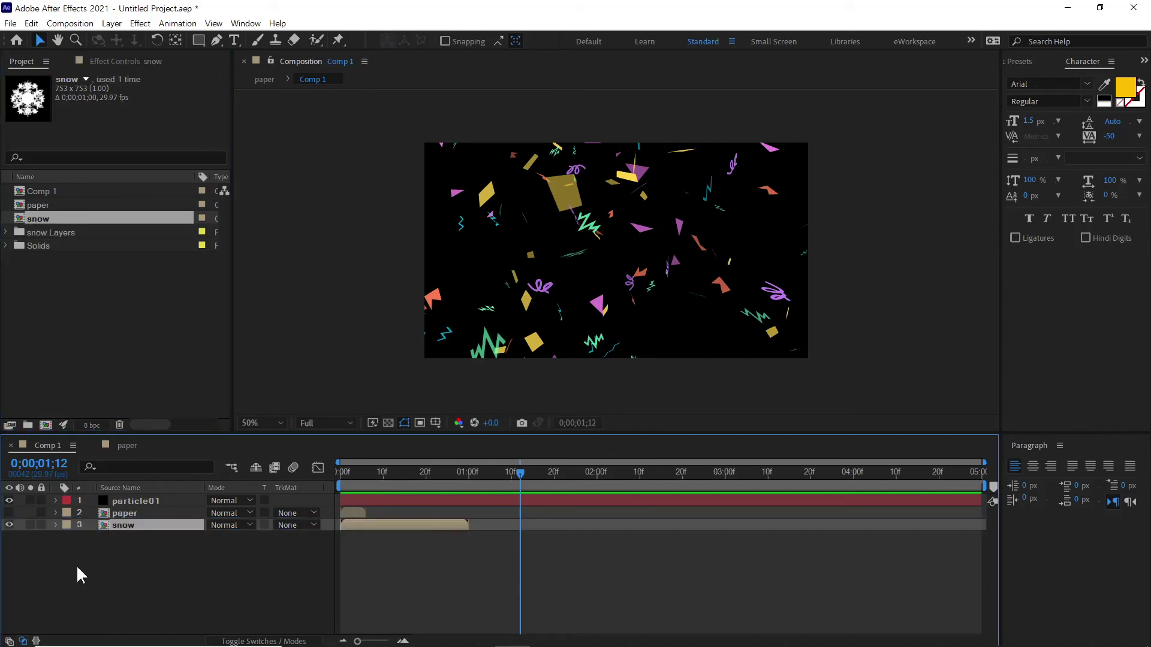
pyautogui.doubleClick(152, 523)
pyautogui.moveTo(355, 470); pyautogui.dragTo(331, 495)
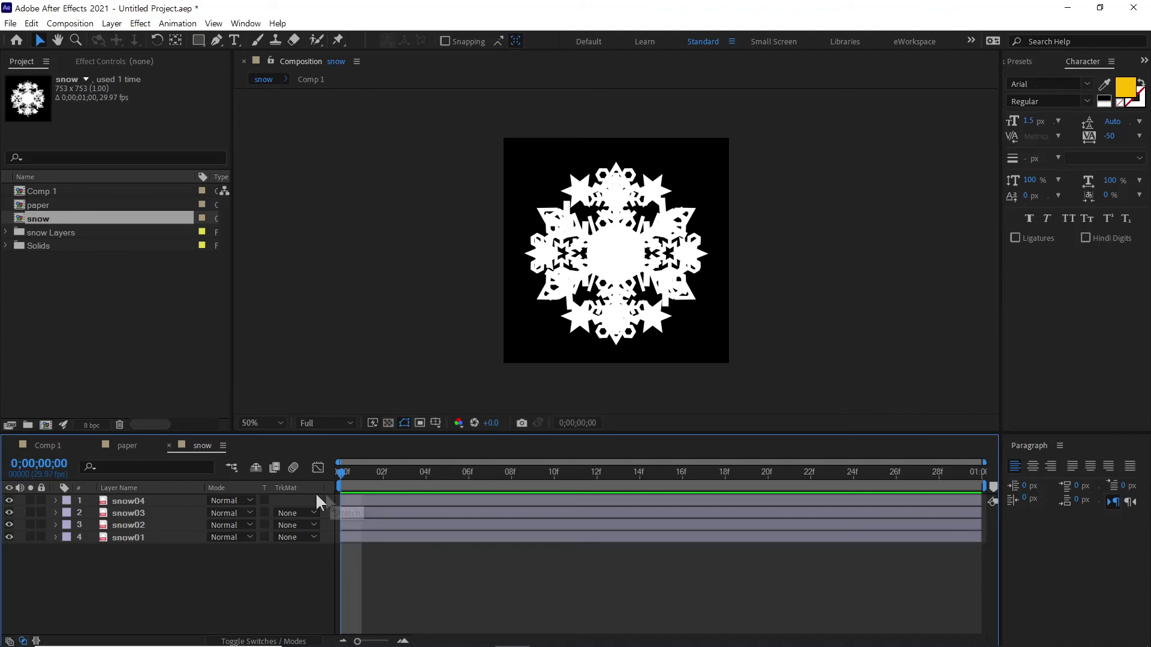
# Step: Trim all four snow layers to one frame and stagger them one frame apart in order from snow01 to snow04
pyautogui.moveTo(150, 550); pyautogui.dragTo(122, 496)
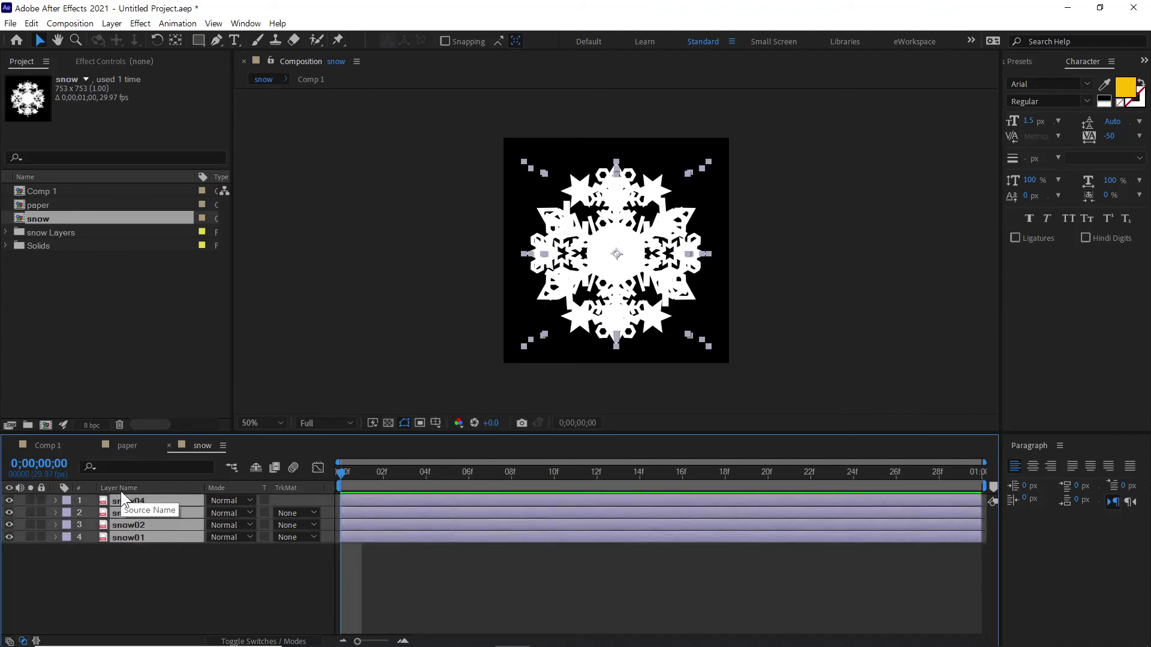
pyautogui.hotkey('alt', ']')
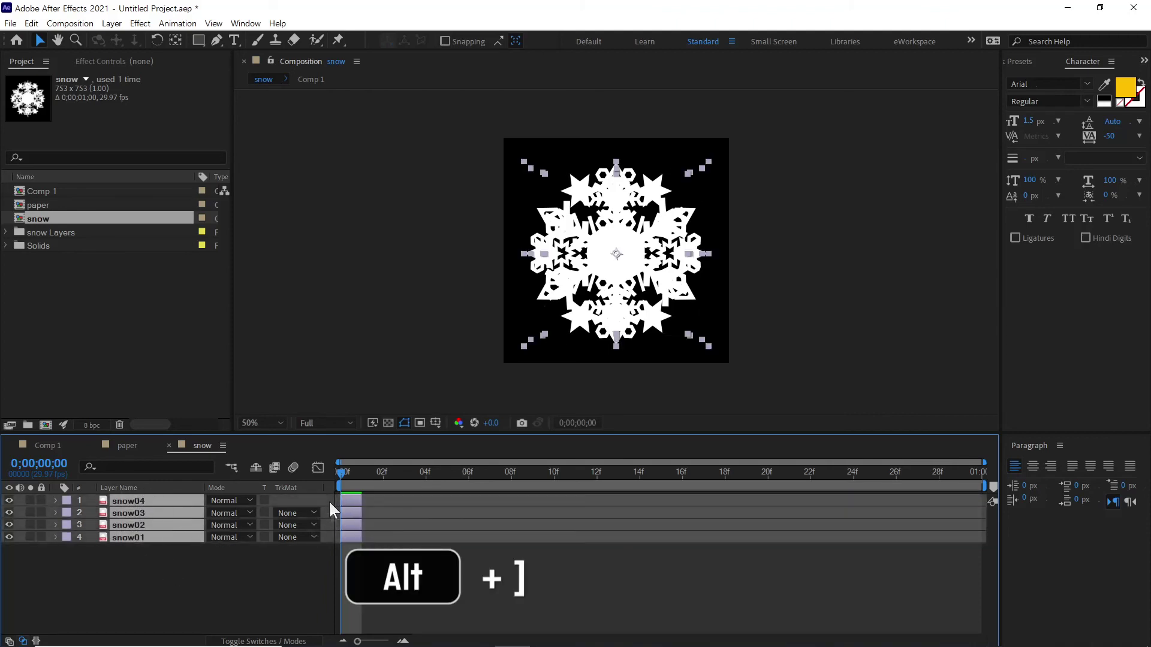
pyautogui.click(362, 566)
pyautogui.moveTo(351, 526); pyautogui.dragTo(417, 513)
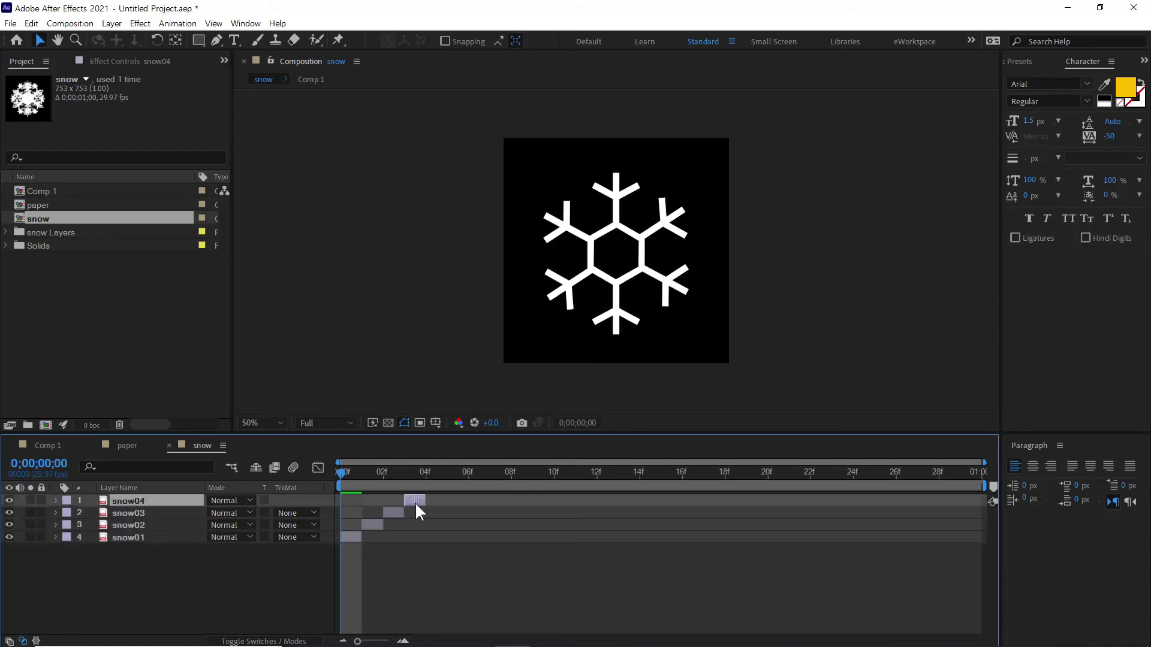
# Step: End the work area at frame 0;00;00;03, trim the snow composition to it and scrub through the sequenced snowflakes
pyautogui.click(400, 468)
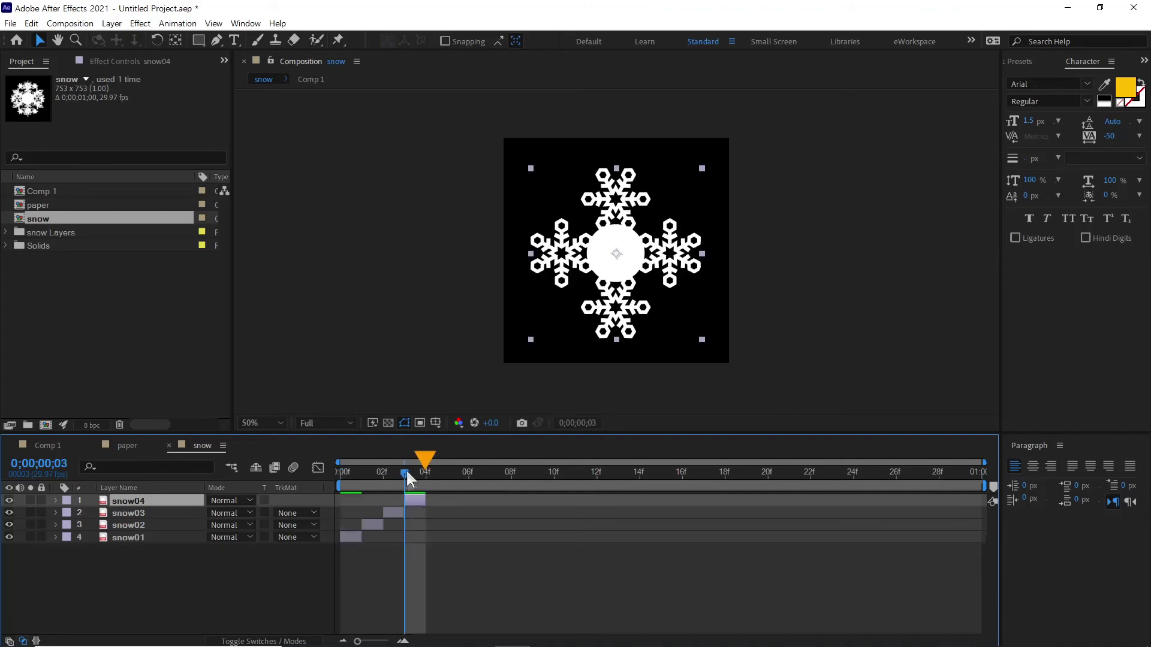
pyautogui.press('n')
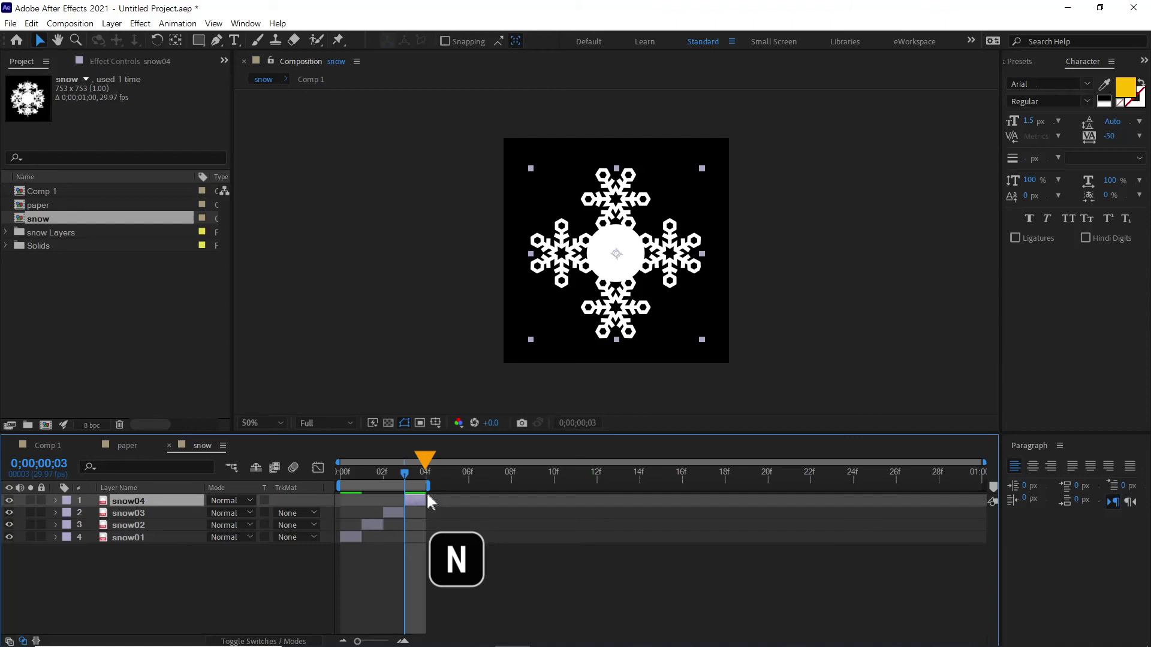
pyautogui.rightClick(375, 483)
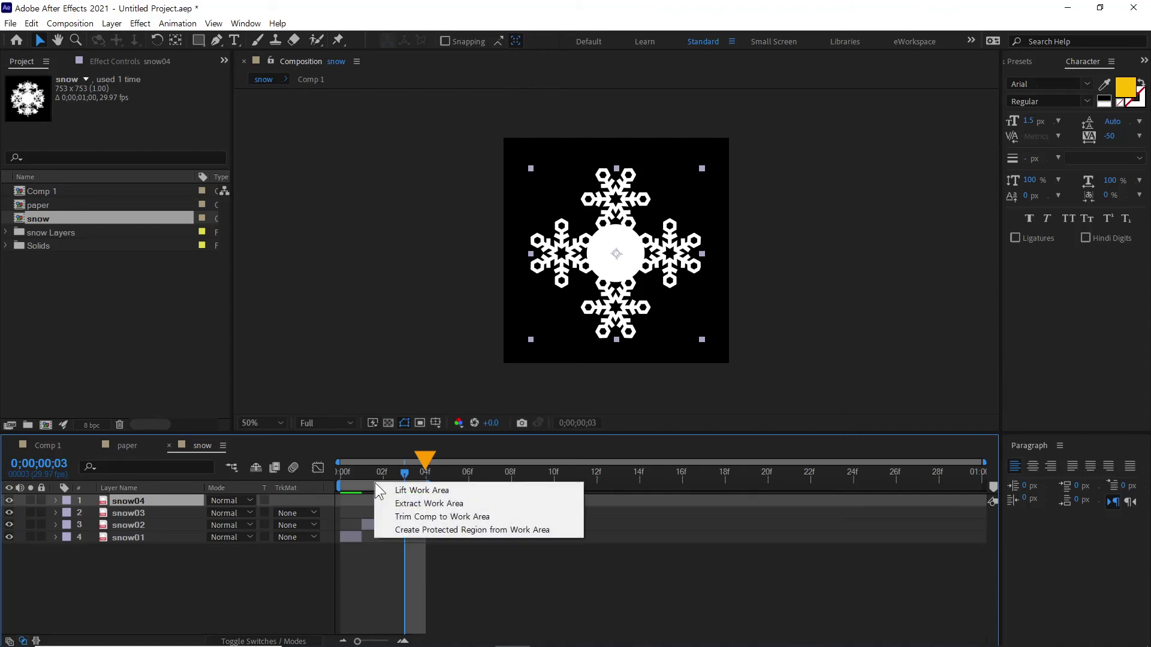
pyautogui.click(439, 514)
pyautogui.moveTo(372, 477); pyautogui.dragTo(914, 496)
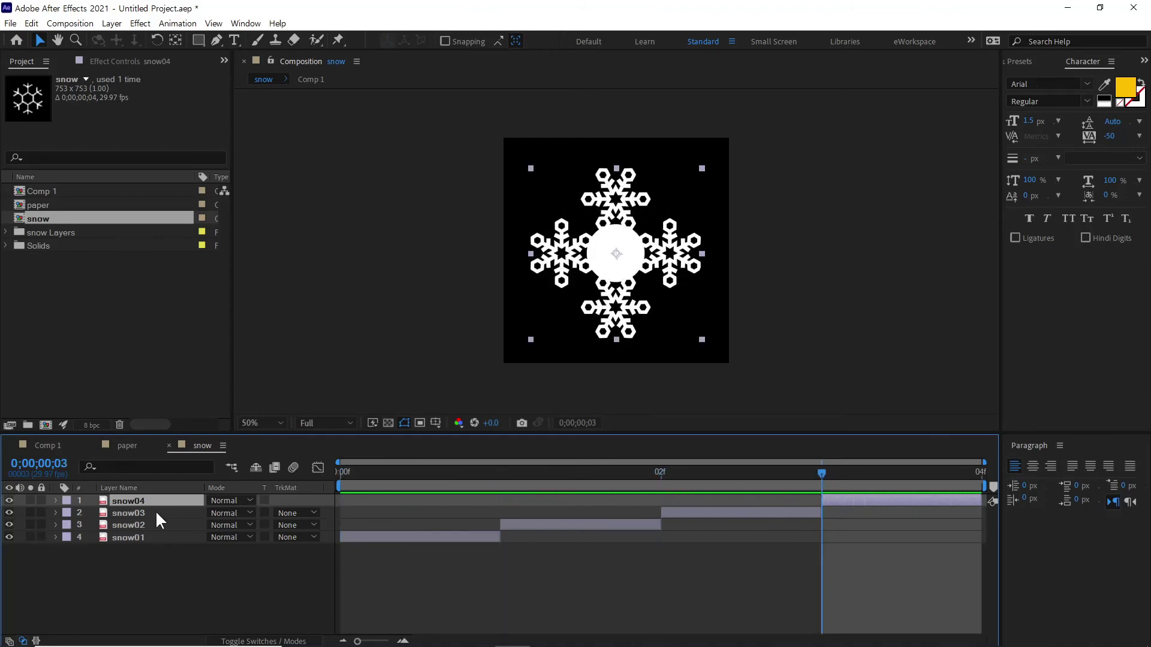
# Step: Duplicate the particle01 layer in Comp 1 and hide the lower copy
pyautogui.click(54, 445)
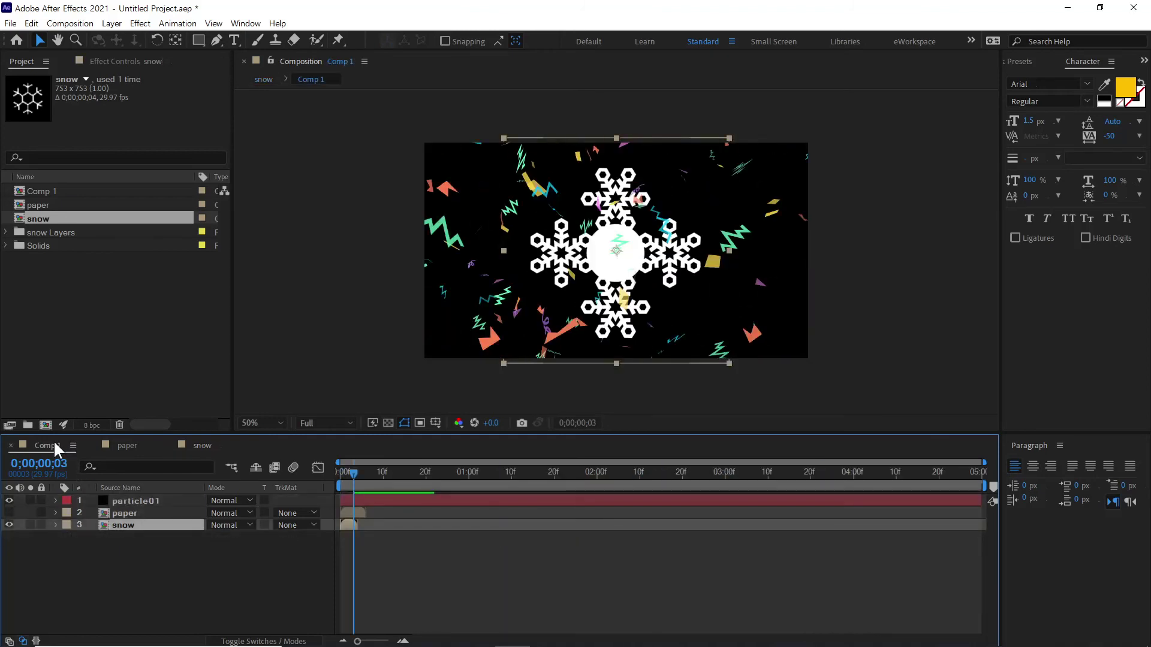
pyautogui.click(135, 498)
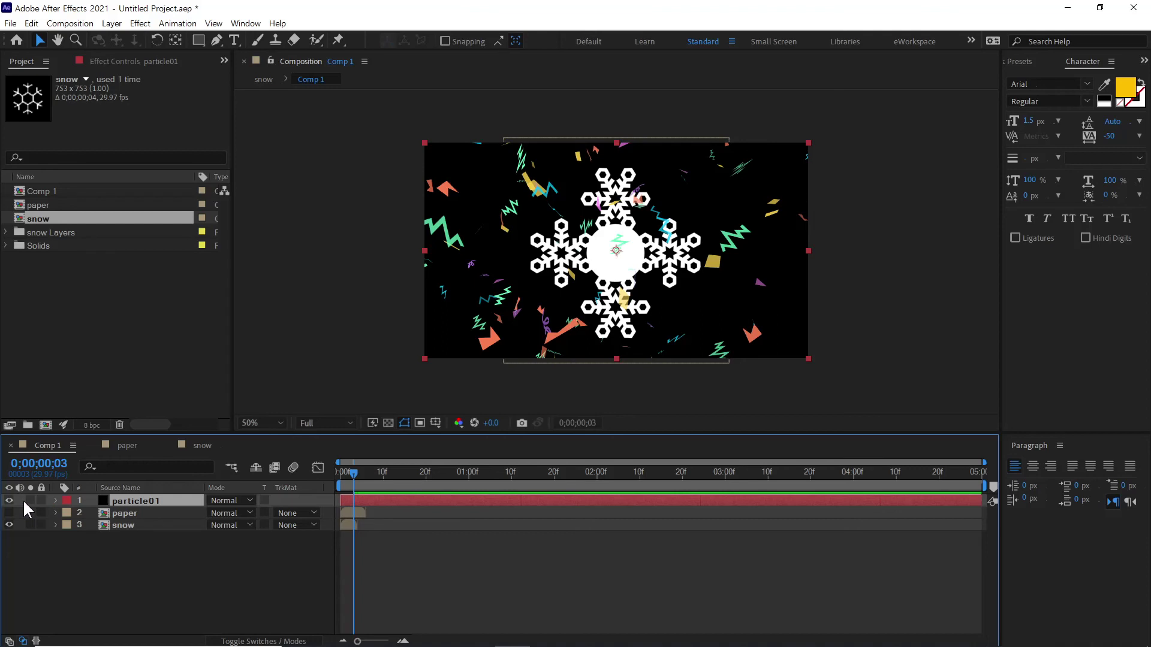
pyautogui.hotkey('ctrl', 'd')
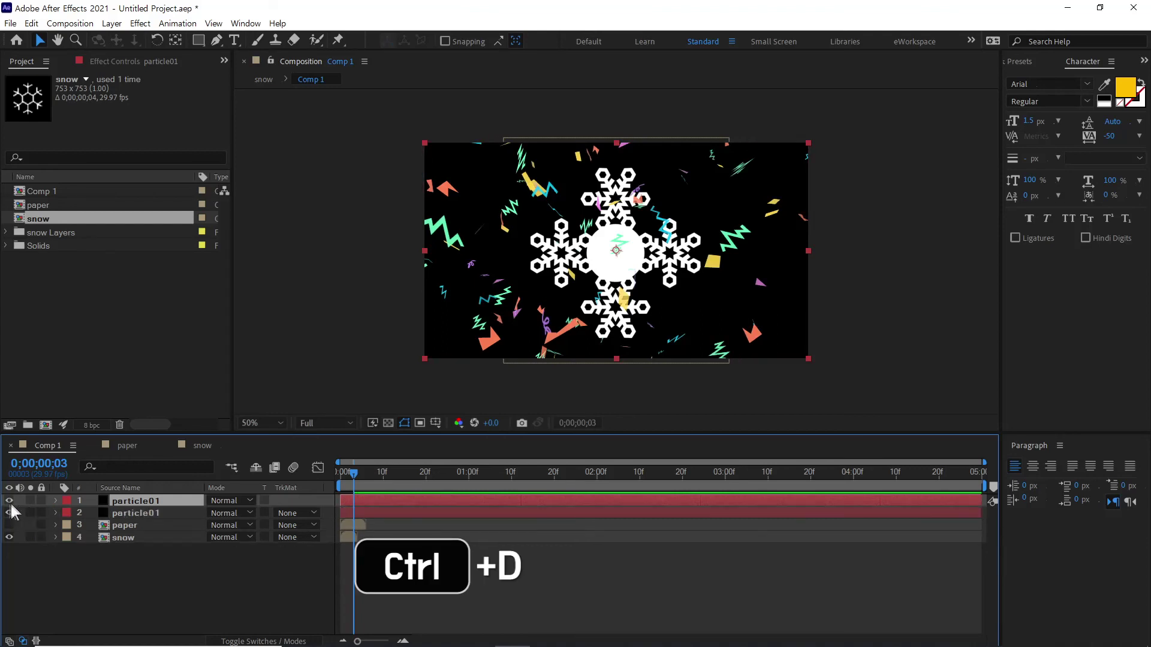
pyautogui.click(9, 513)
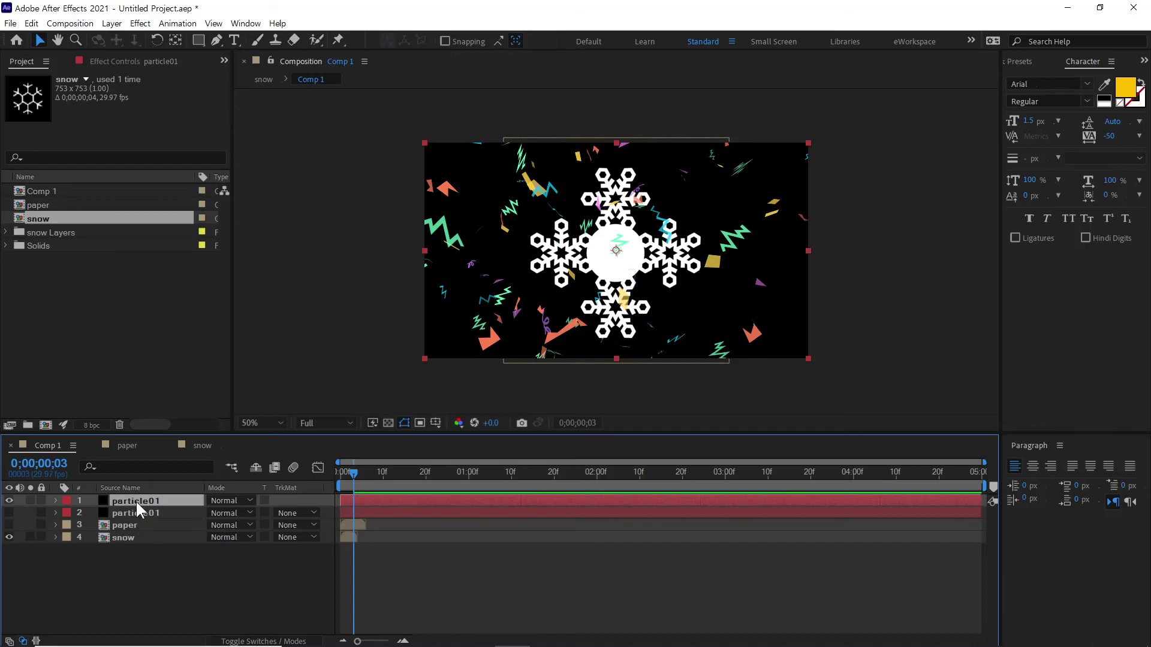
# Step: Hide the snow layer in Comp 1 and select the upper particle01 layer
pyautogui.click(118, 537)
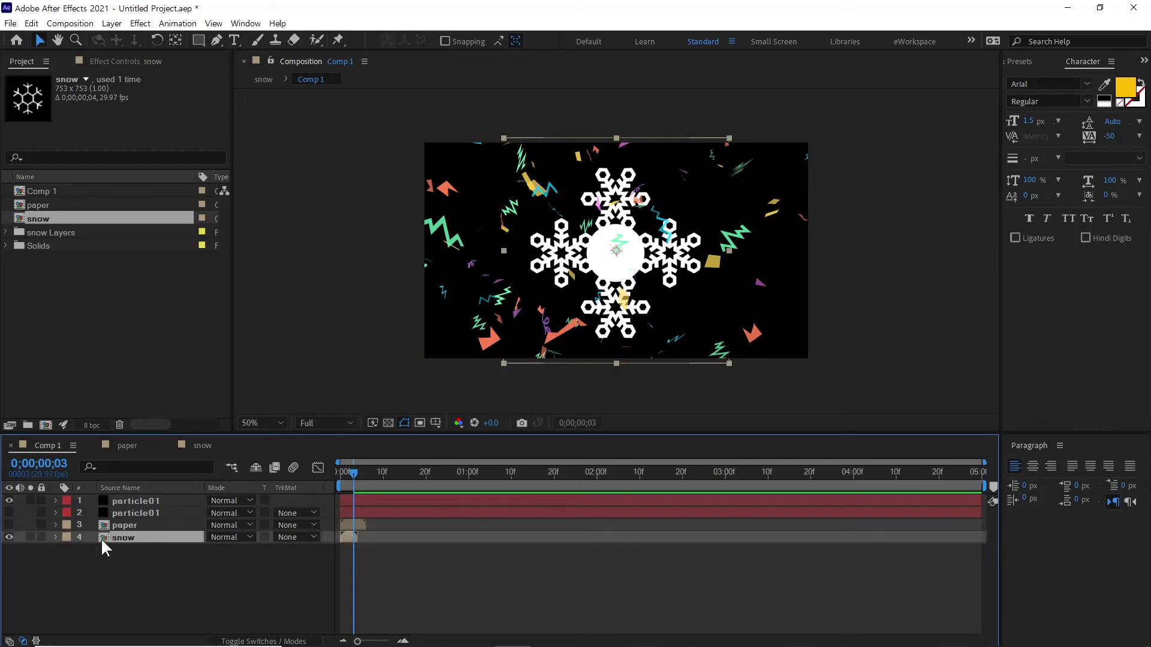
pyautogui.click(9, 537)
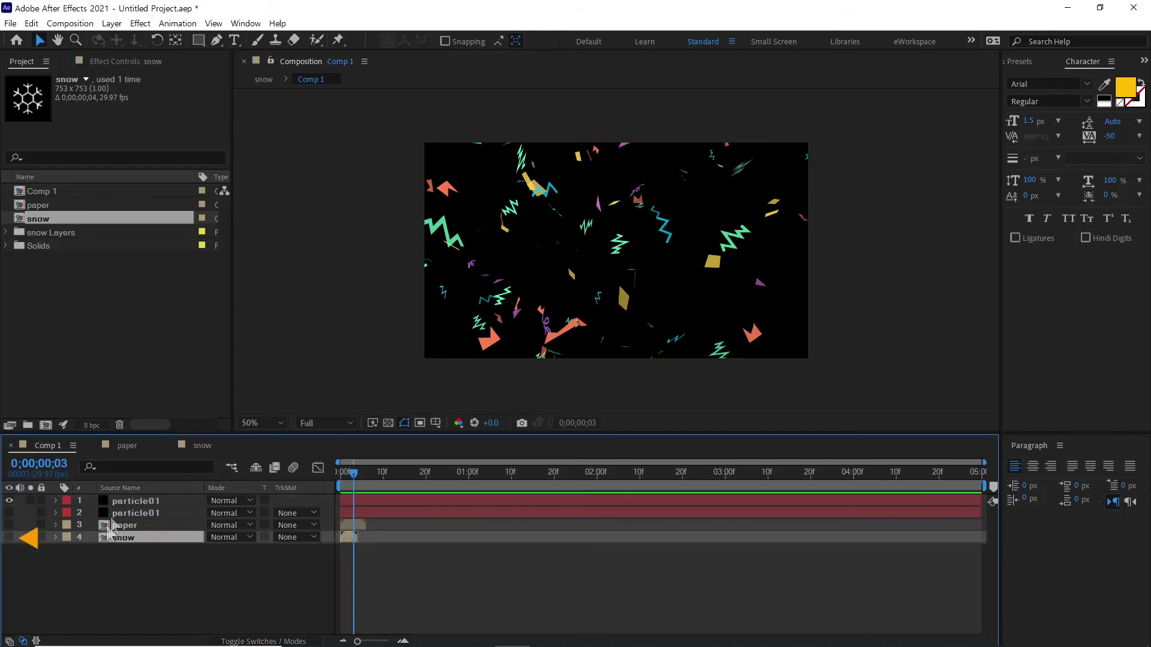
pyautogui.click(121, 500)
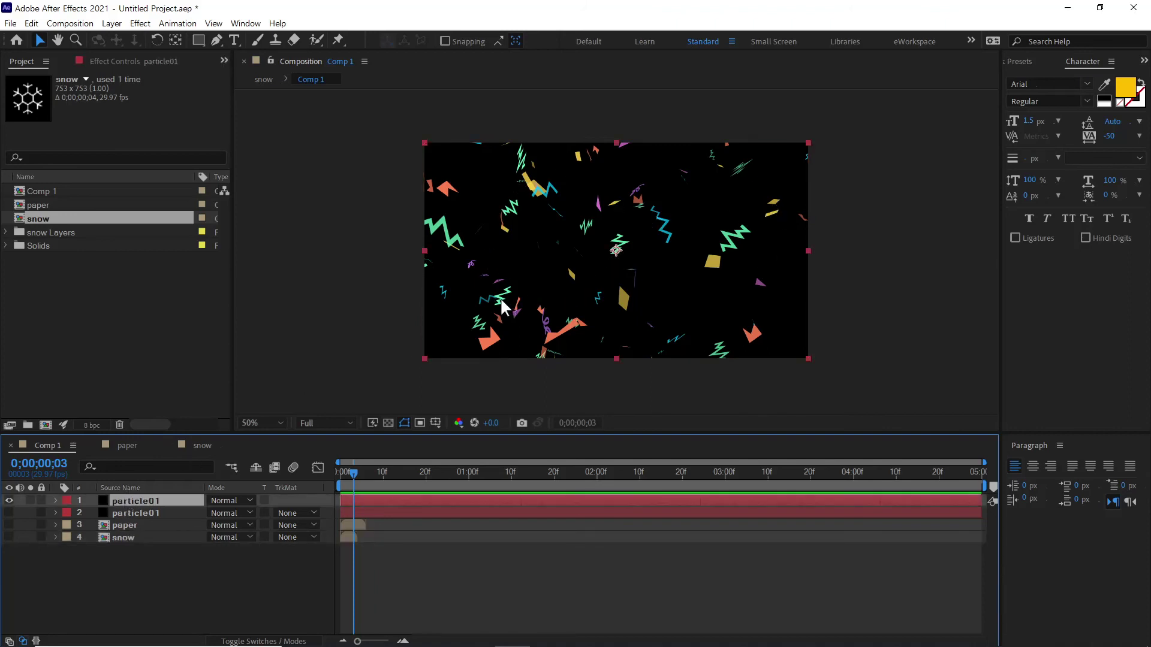
# Step: Set the sprite layer of the upper particle01's Particular effect to 4. snow and accept the large-sprite notice
pyautogui.click(112, 60)
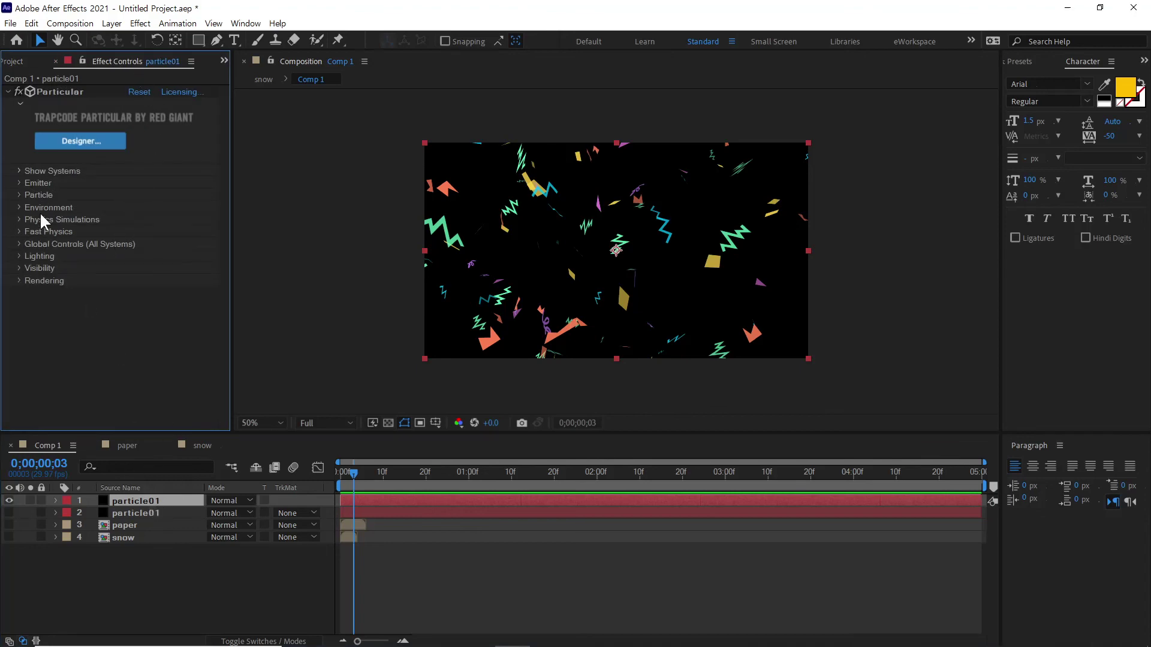
pyautogui.click(19, 195)
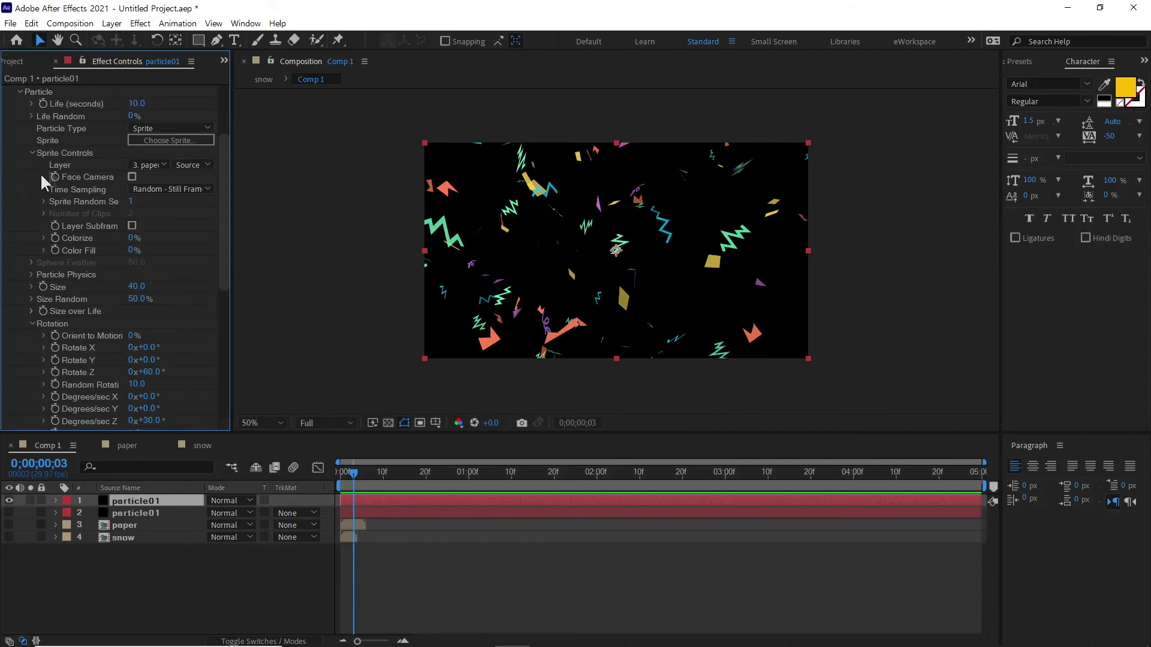
pyautogui.click(148, 163)
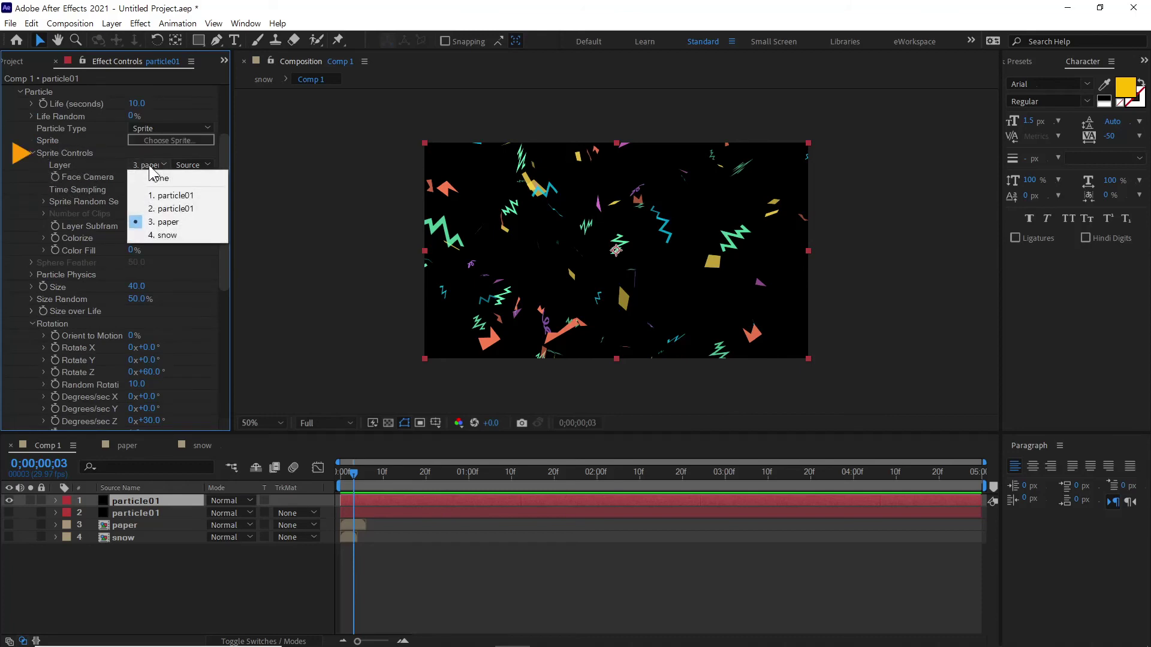
pyautogui.click(166, 235)
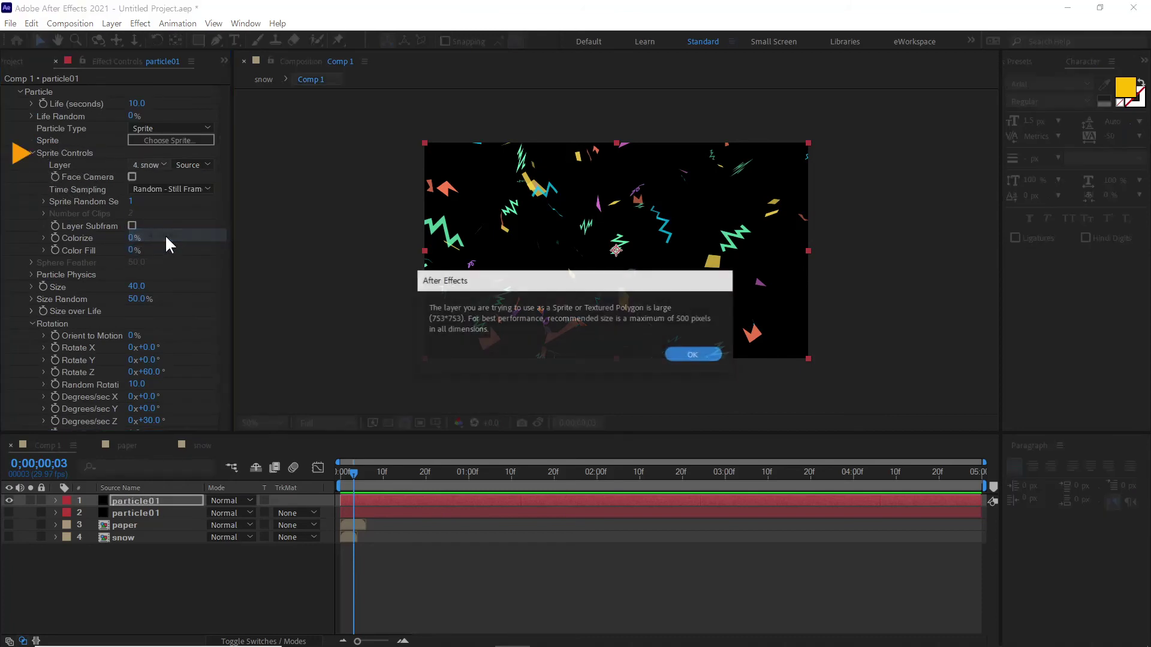
pyautogui.click(705, 353)
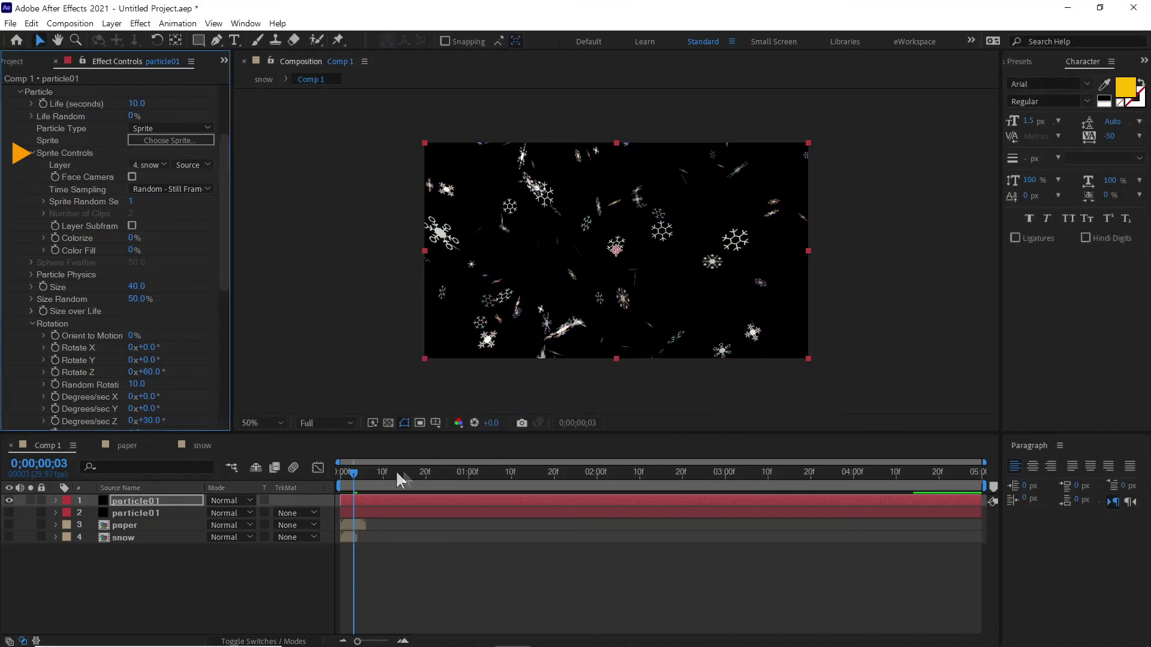
# Step: Move the current time to 0;00;01;12 and preview the snowflake particles
pyautogui.moveTo(357, 469); pyautogui.dragTo(519, 488)
pyautogui.press('space')
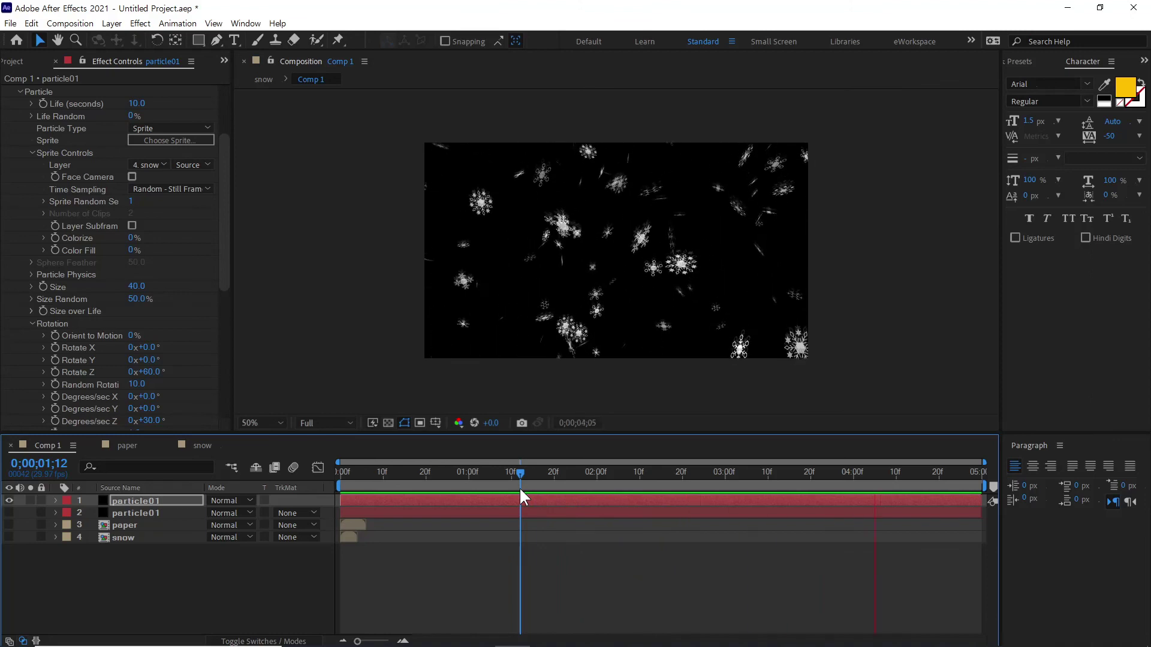
pyautogui.press('space')
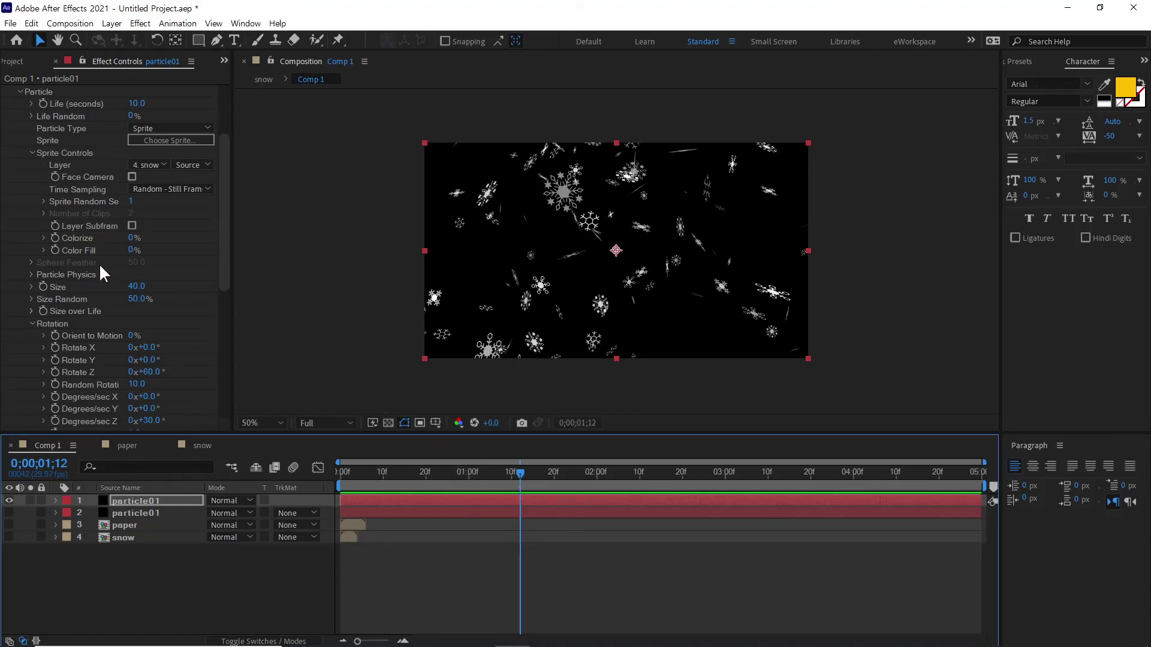
# Step: Set the Particular environment's Wind Z to -134 and Wind X to -94, and preview the windblown snowfall
pyautogui.click(31, 153)
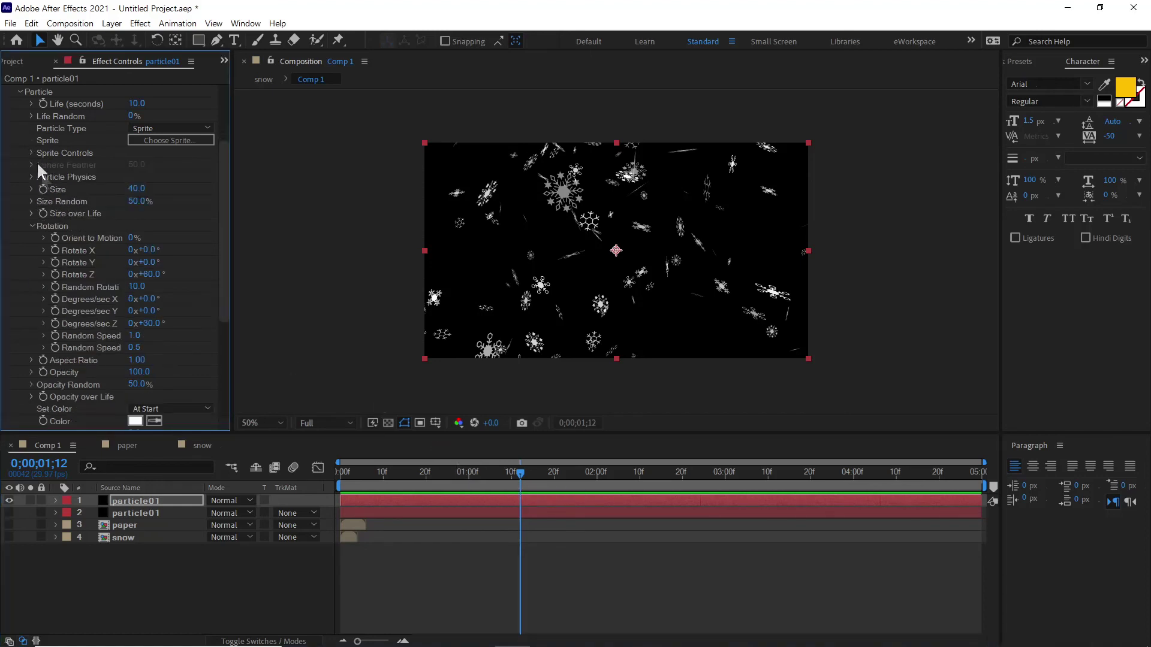
pyautogui.click(31, 226)
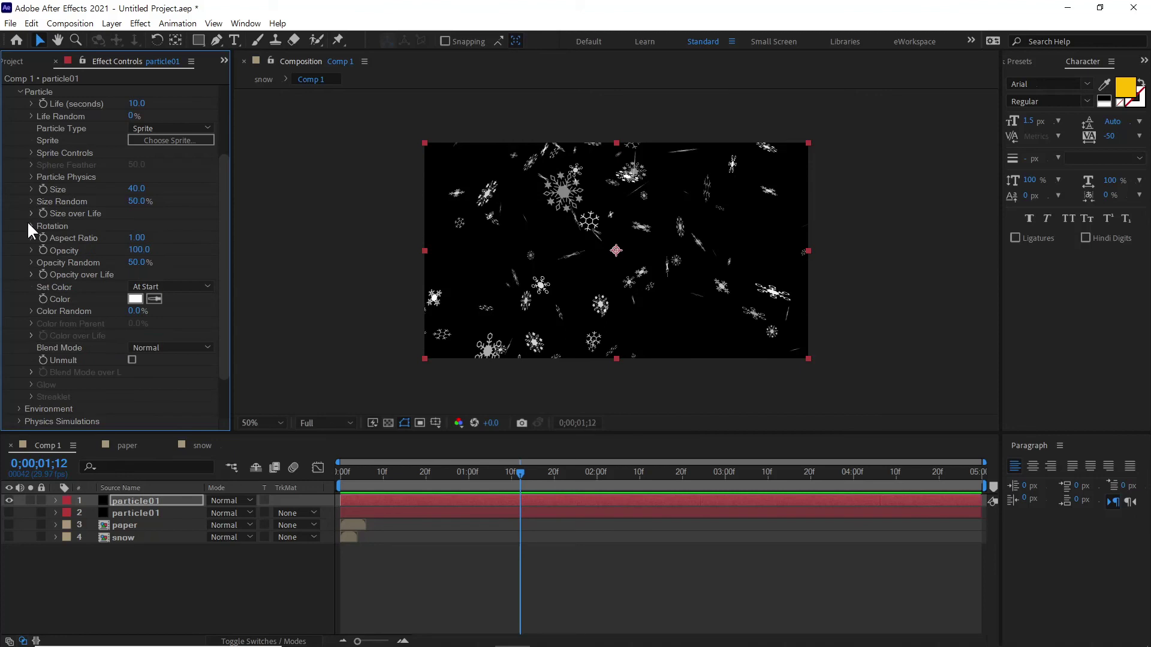
pyautogui.click(23, 93)
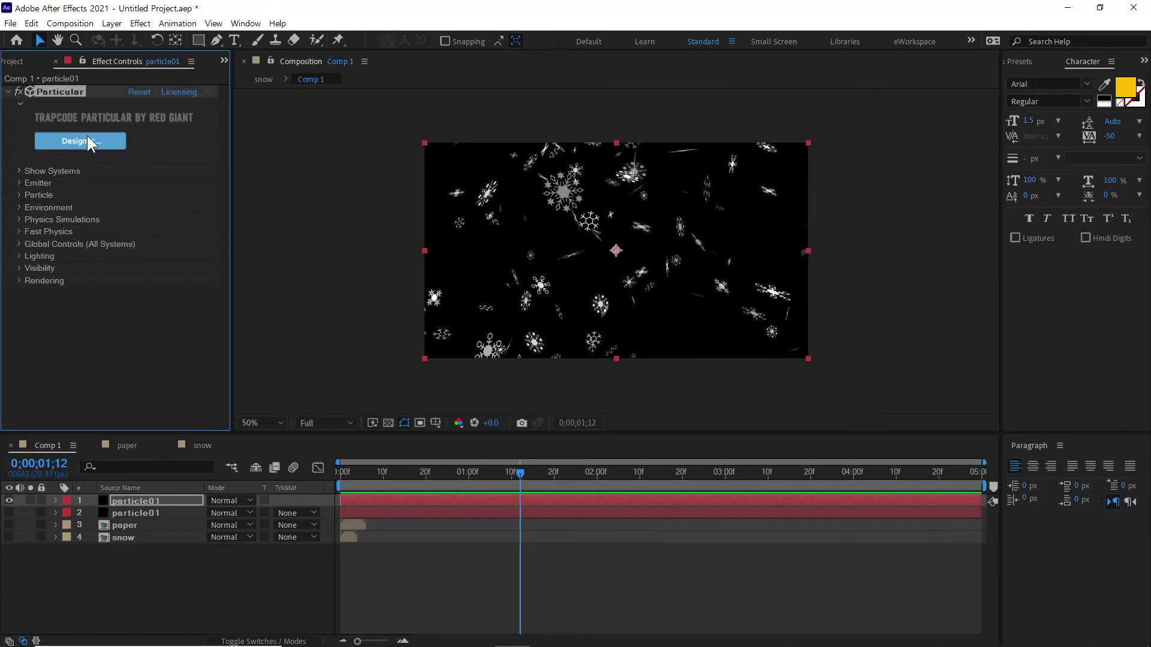
pyautogui.click(18, 208)
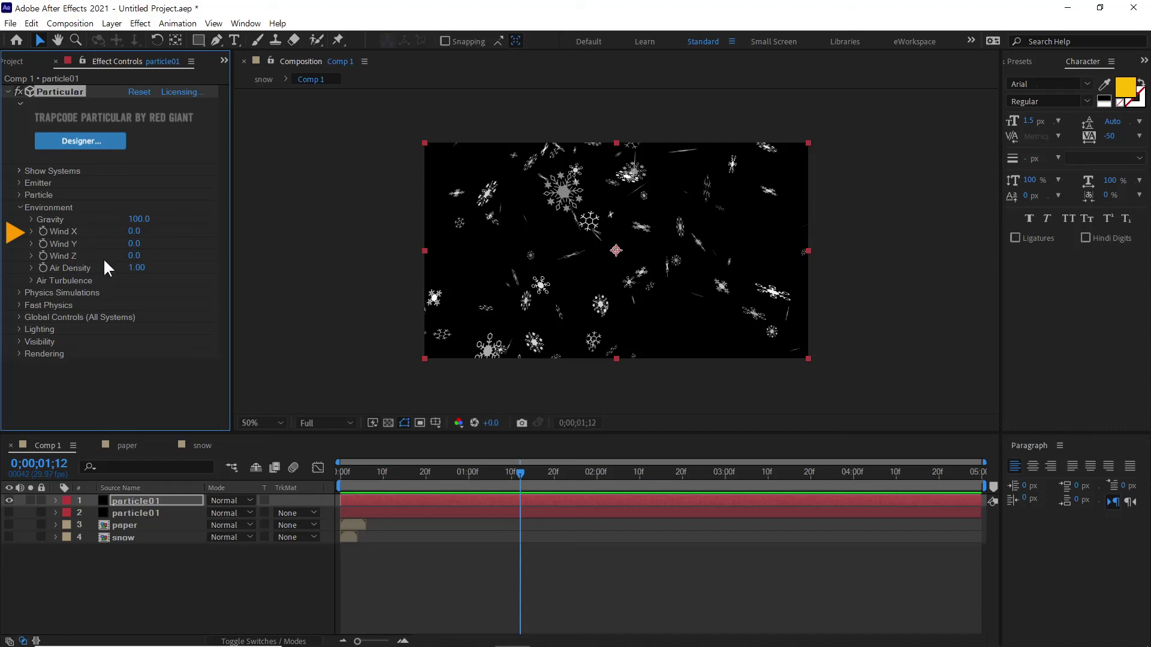
pyautogui.moveTo(131, 259); pyautogui.dragTo(31, 253)
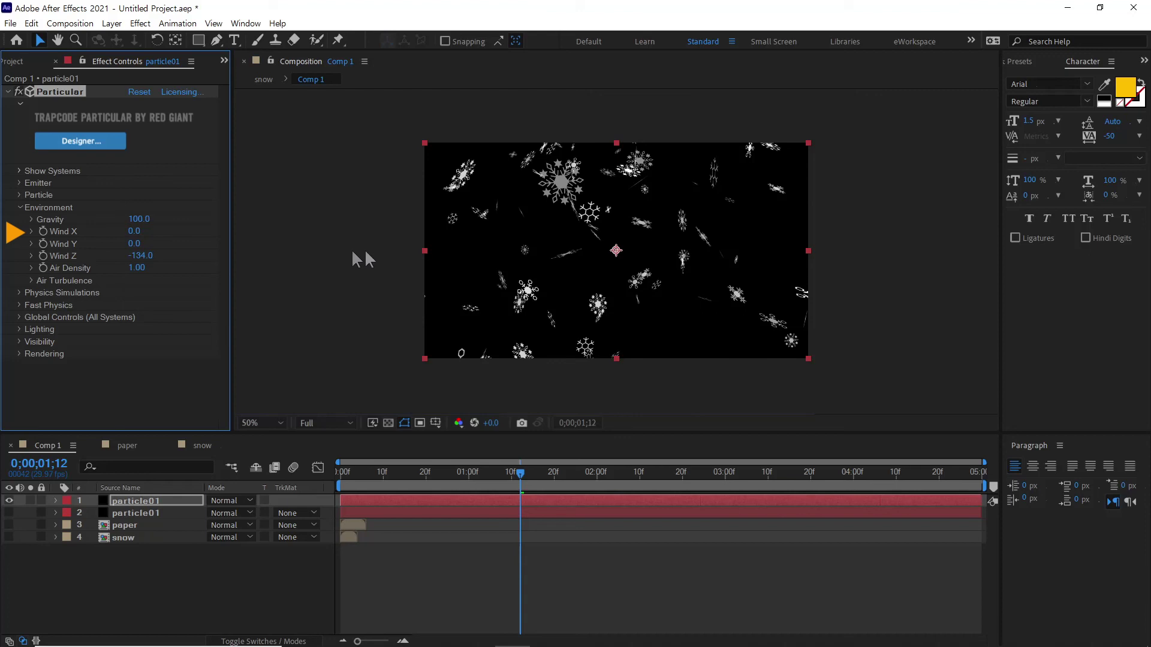
pyautogui.moveTo(134, 232); pyautogui.dragTo(68, 235)
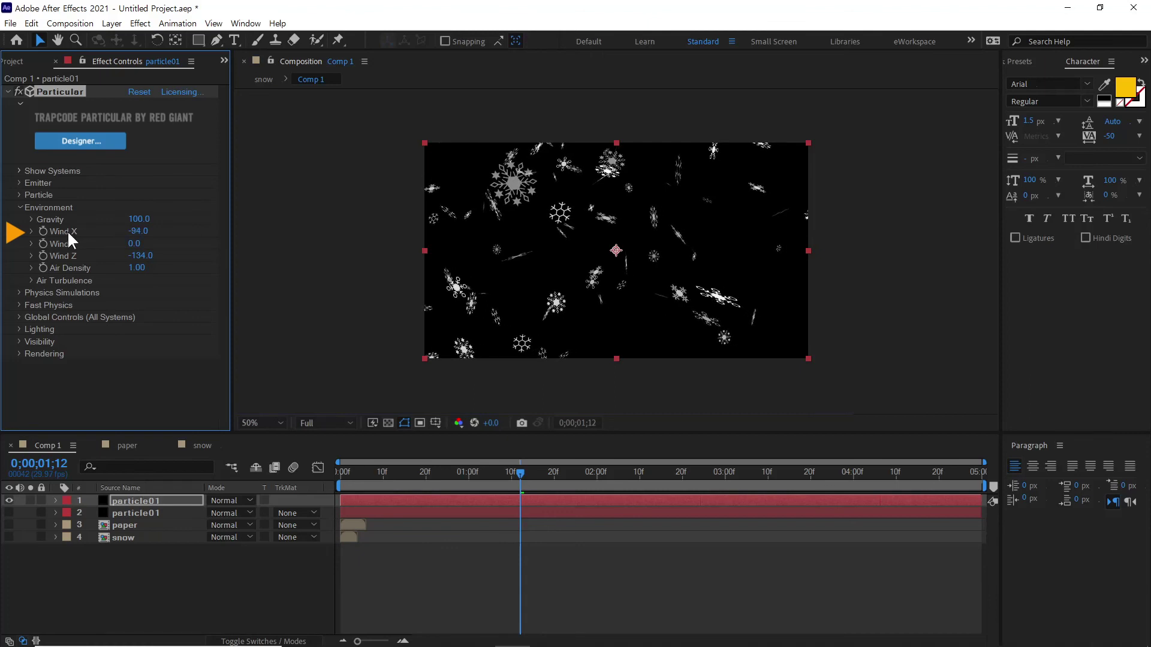
pyautogui.press('space')
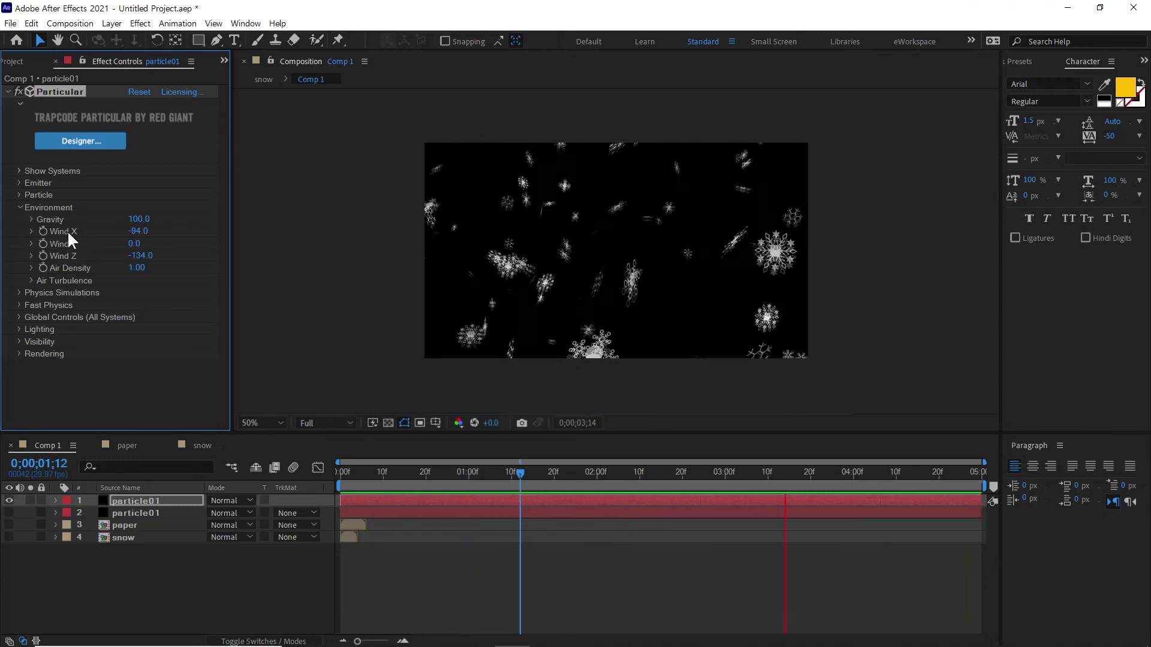
pyautogui.press('space')
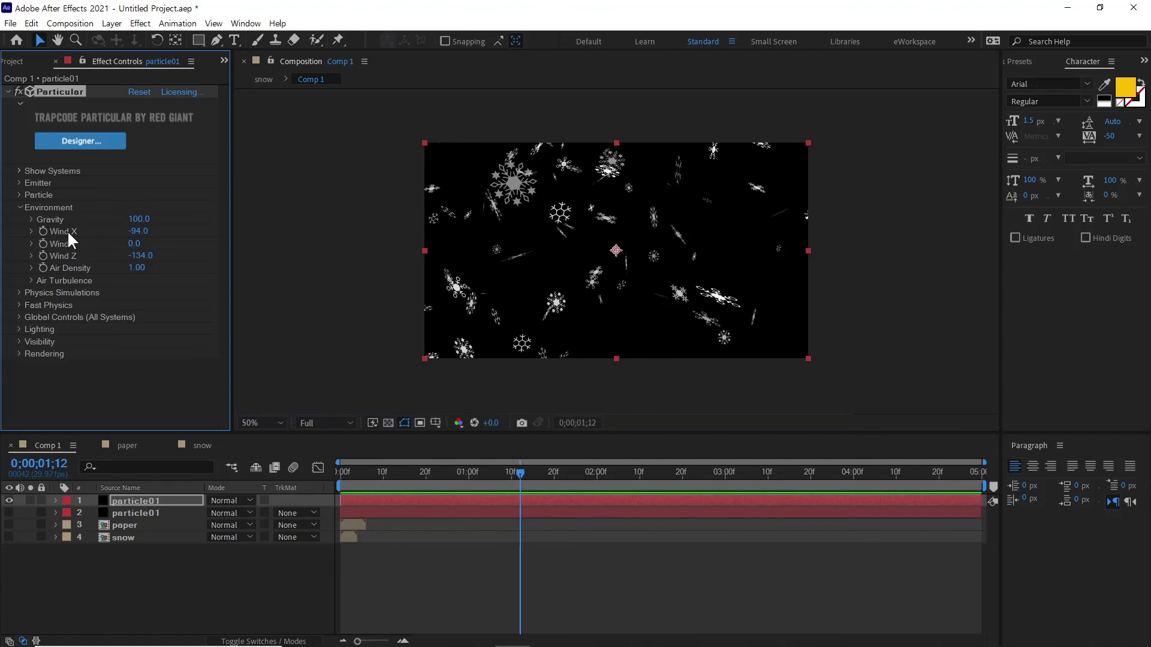